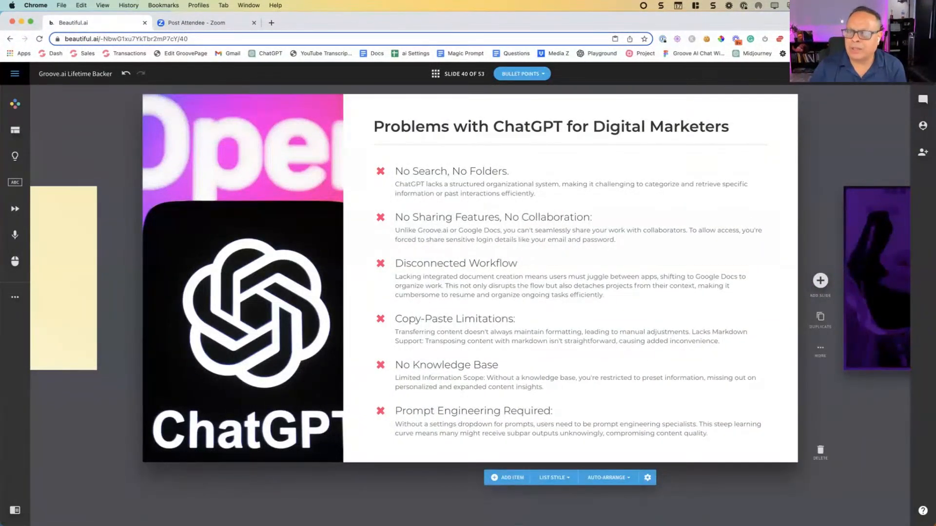
Step: Start presenting the "Problems with ChatGPT for Digital Marketers" slide and open ChatGPT in a new browser tab
click(909, 73)
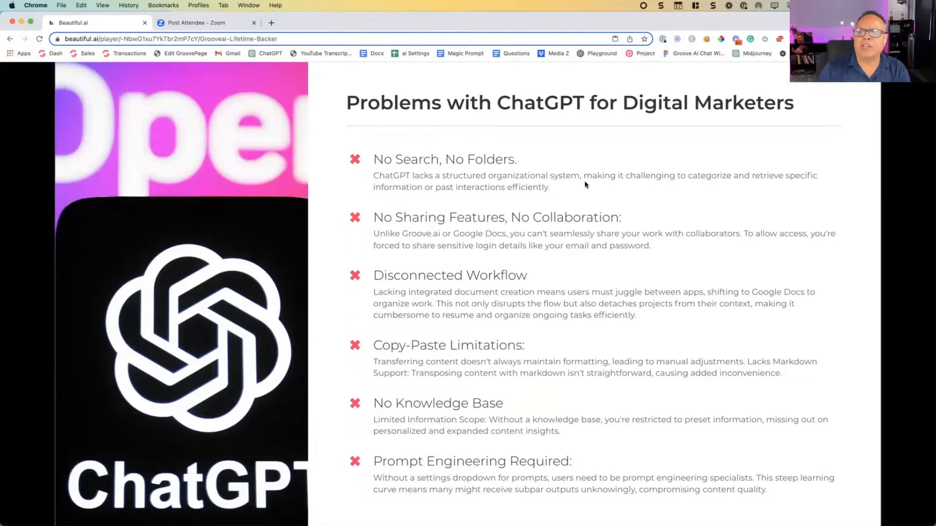
click(271, 22)
text(chat.openai.com)
key(Return)
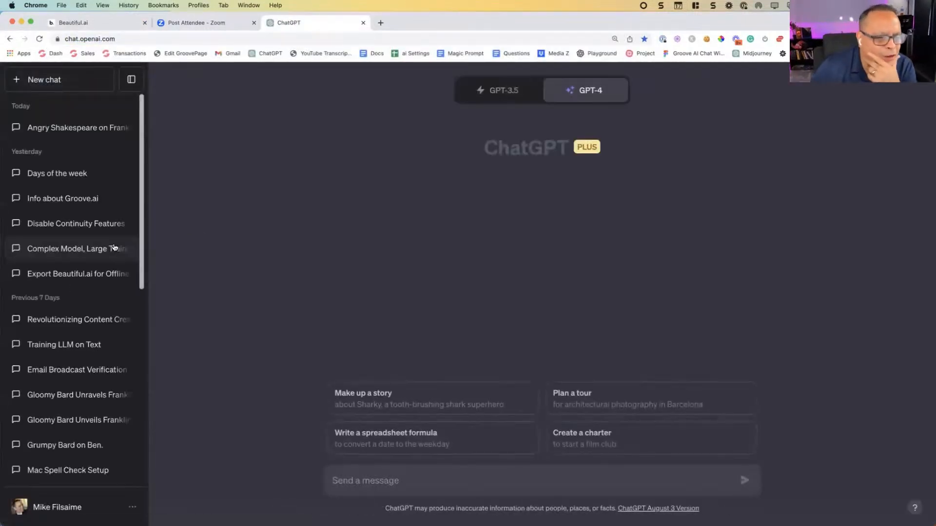
Step: Look through the ChatGPT conversation history to examine how past chats are organized across recent days and months
scroll(112, 246, down, 10)
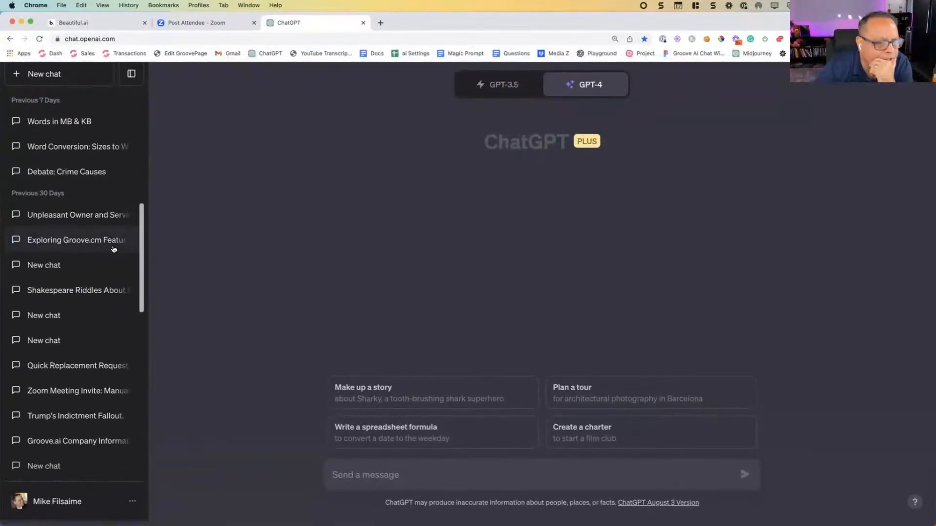
scroll(113, 249, down, 10)
scroll(111, 248, up, 5)
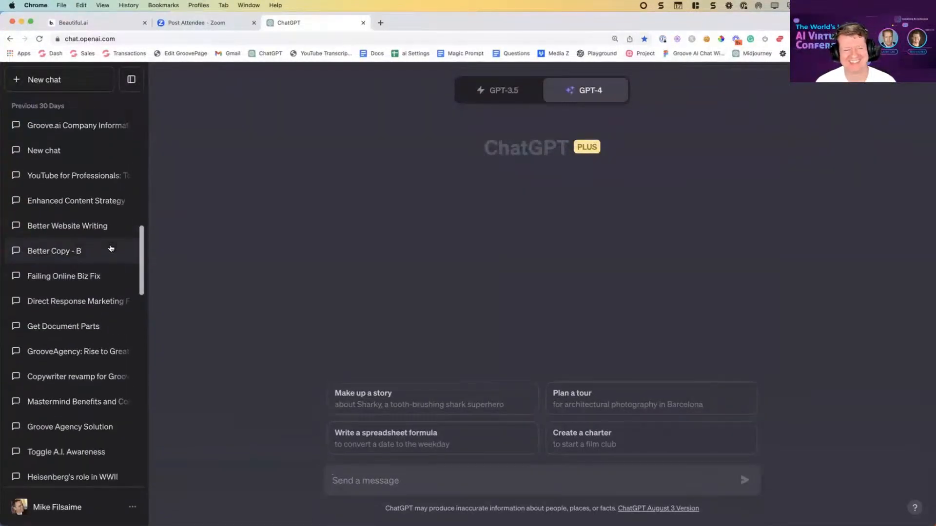
scroll(112, 250, down, 15)
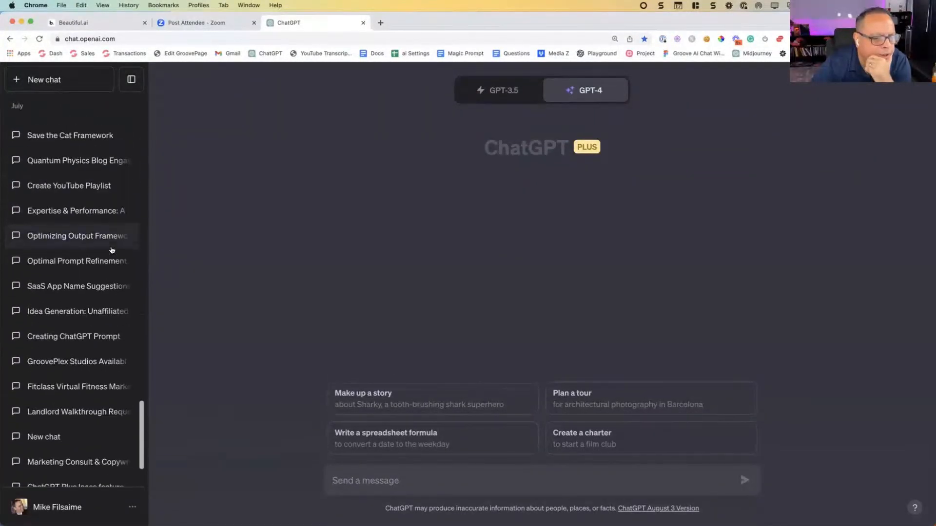
scroll(111, 251, down, 10)
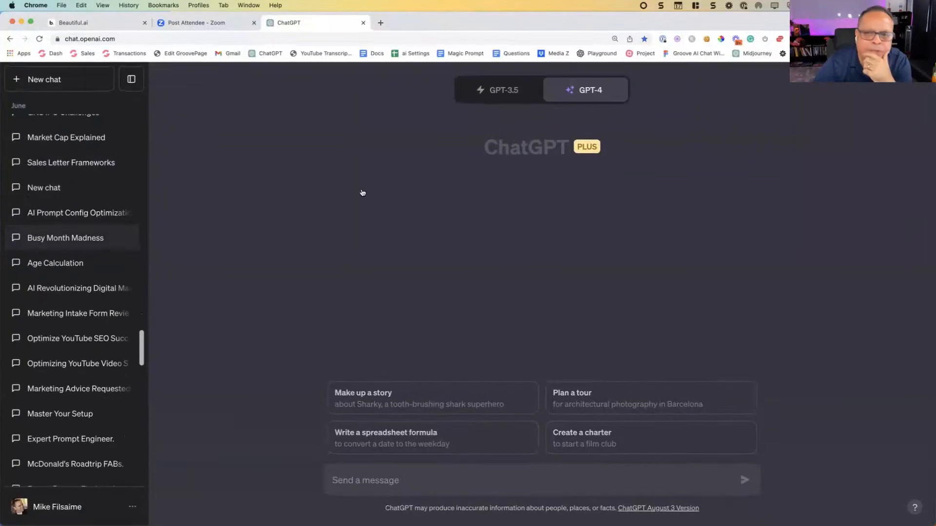
mouse_move(590, 92)
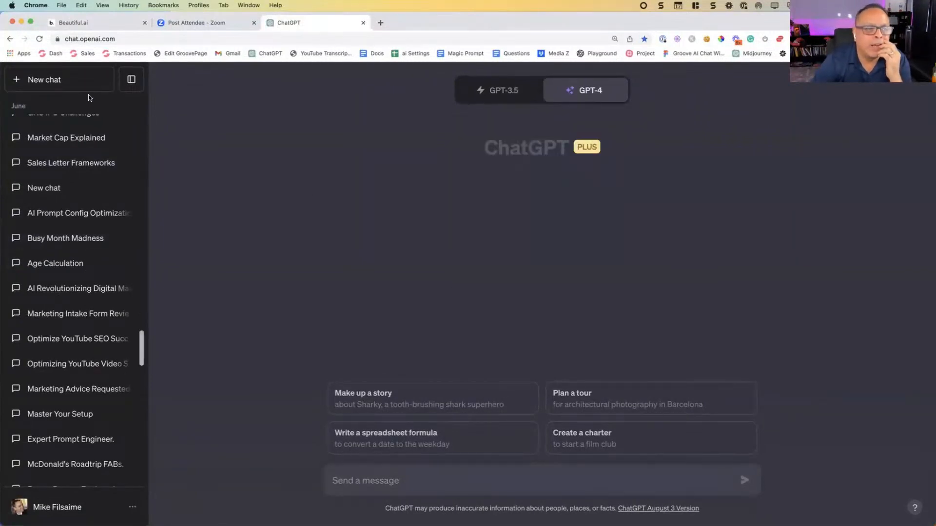
scroll(82, 222, down, 15)
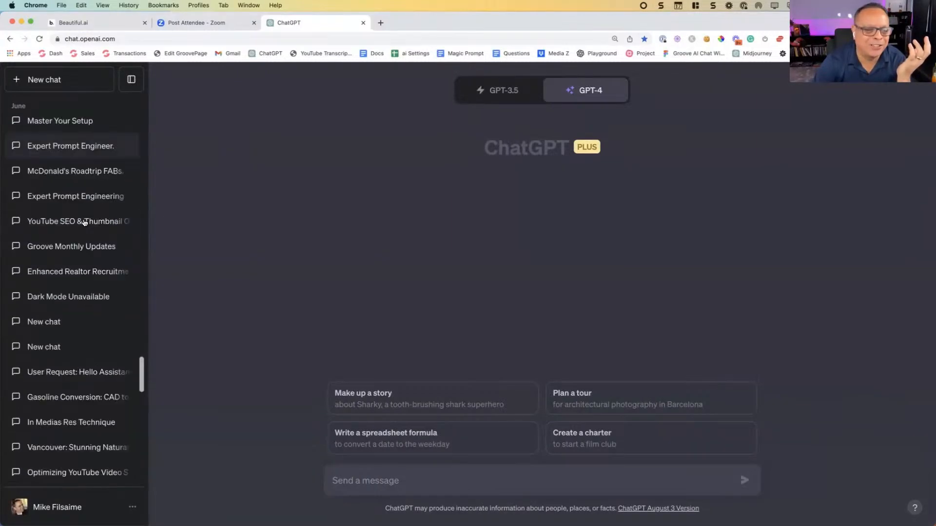
scroll(83, 222, up, 15)
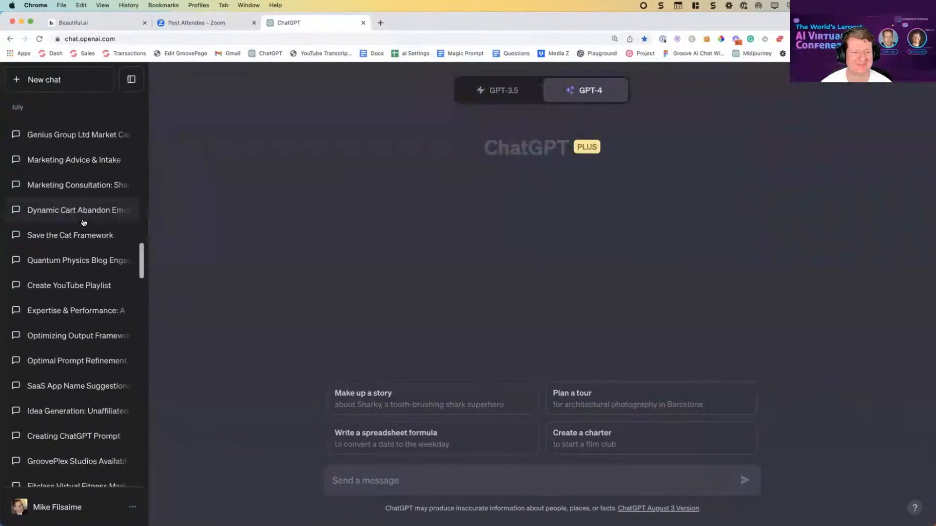
scroll(78, 221, up, 3)
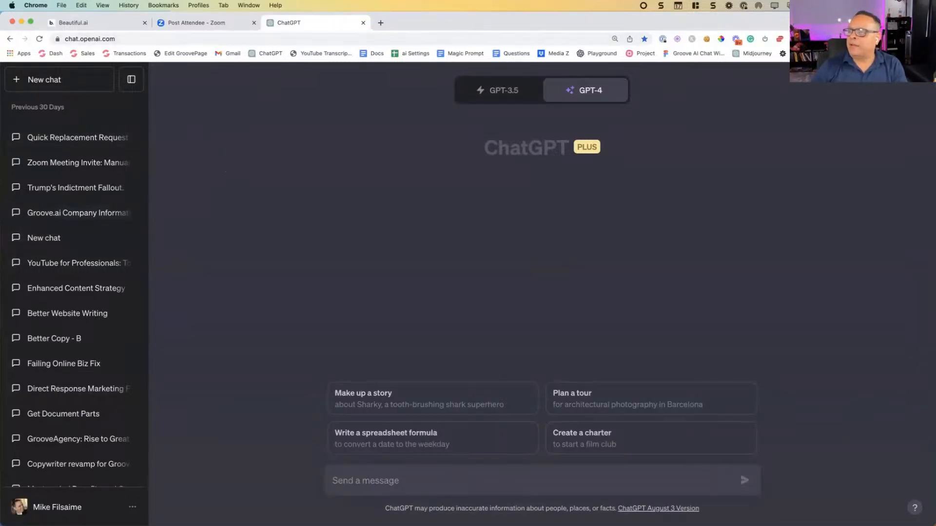
drag(933, 105, 312, 44)
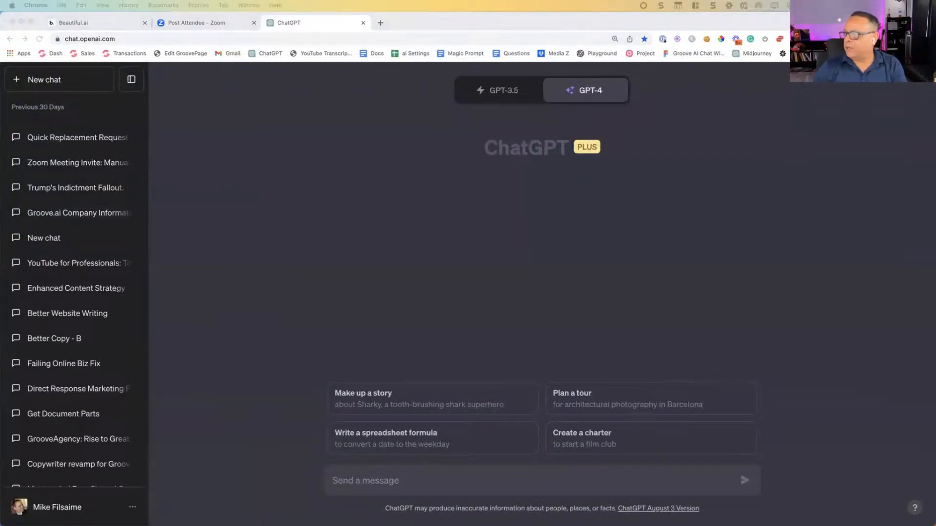
drag(464, 23, 935, 195)
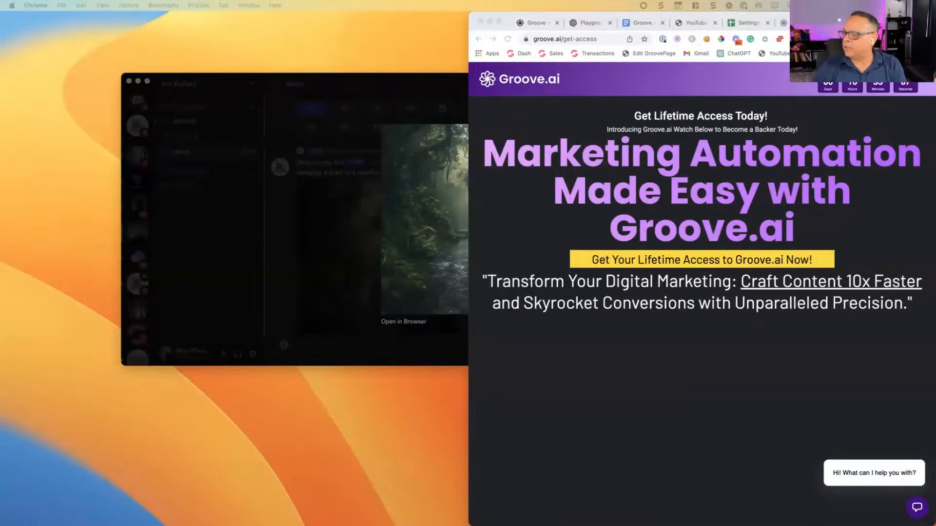
drag(935, 205, 561, 21)
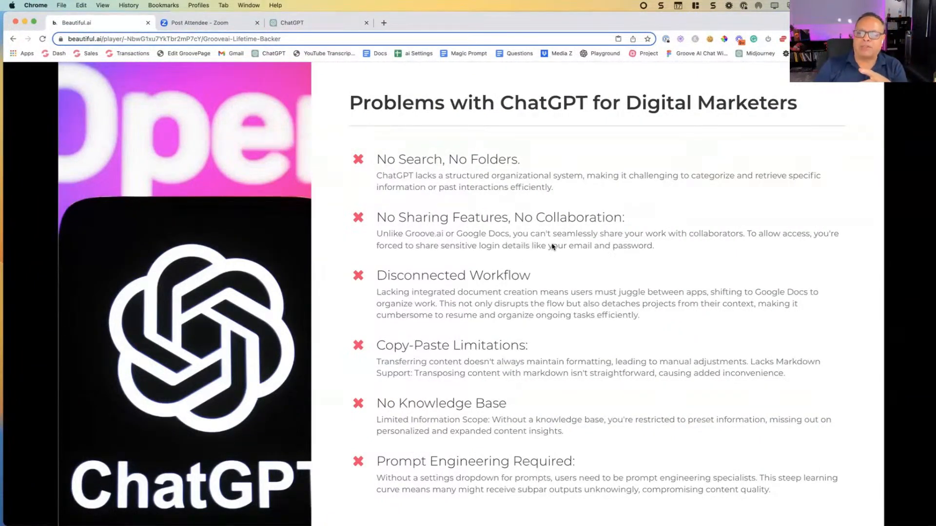
Step: Open the "YouTube for Professionals" chat in ChatGPT and create a blank Google Docs document in a separate browser tab
click(336, 23)
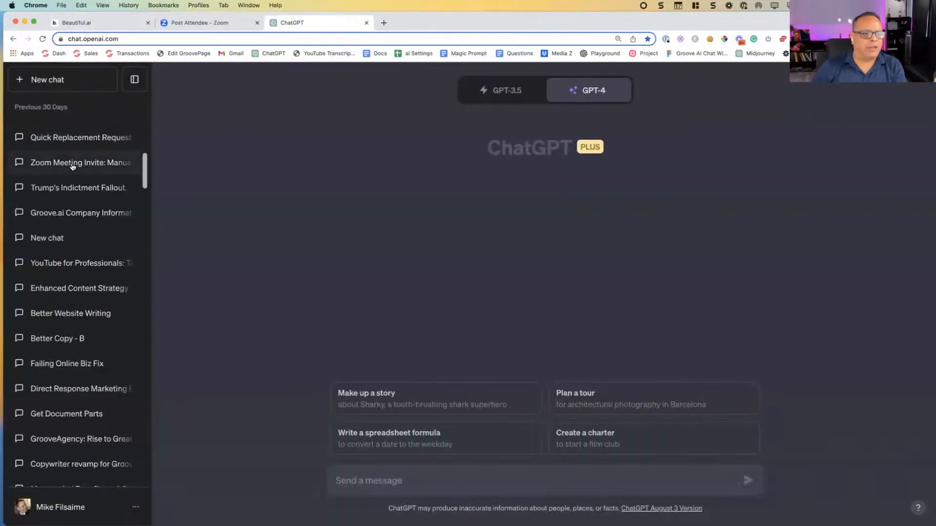
click(84, 268)
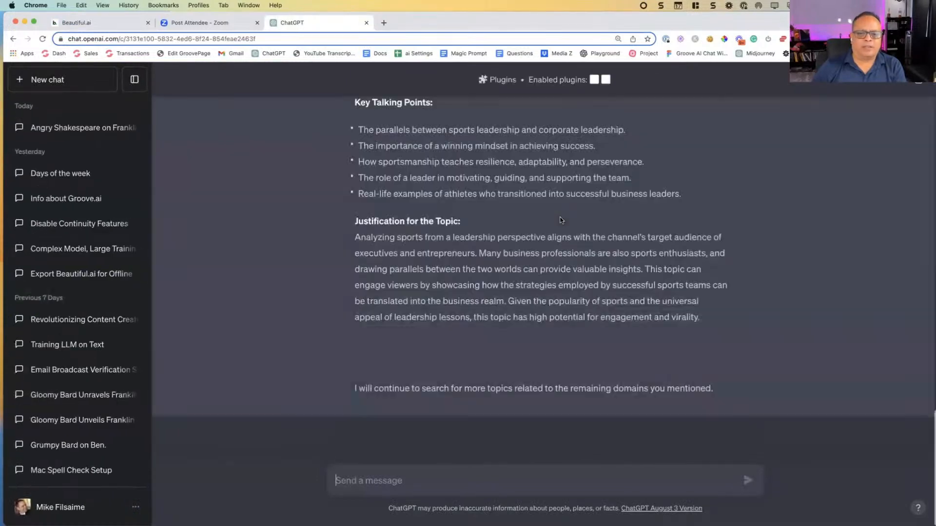
click(384, 23)
click(375, 54)
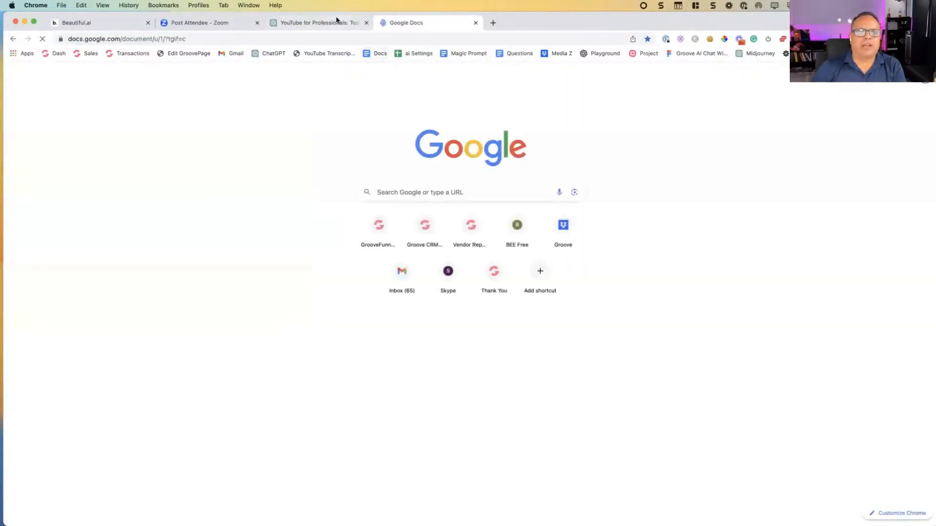
click(337, 22)
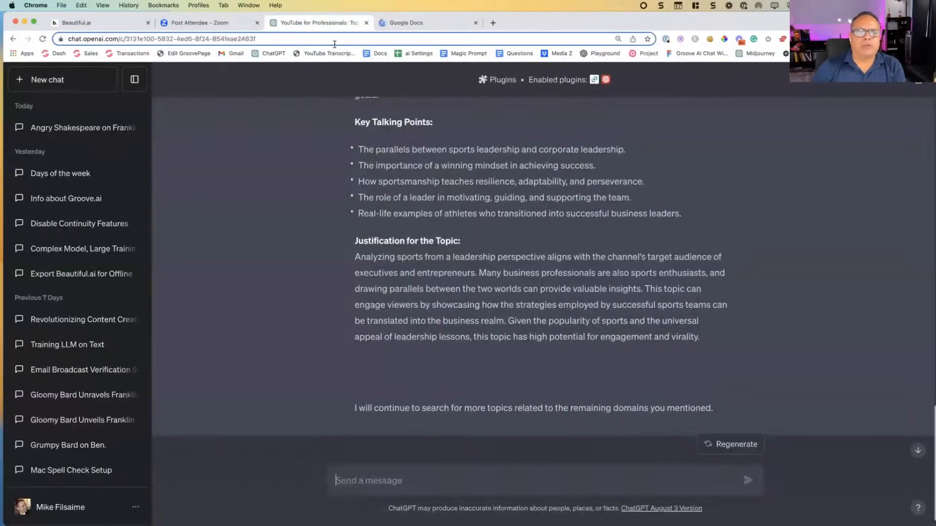
click(403, 23)
click(317, 23)
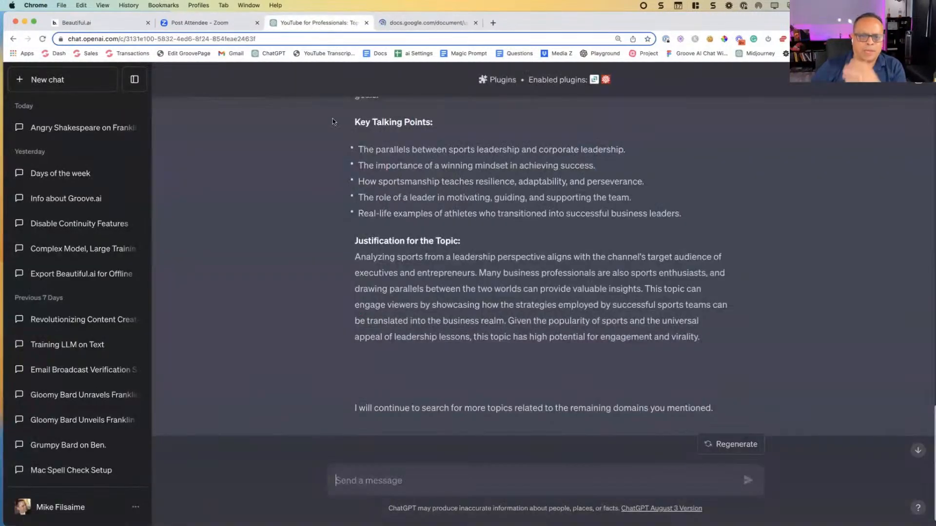
Step: Copy the mental health topic from Brief Description through Justification for the Topic and paste it with formatting into the blank Google Docs document
scroll(352, 142, up, 3)
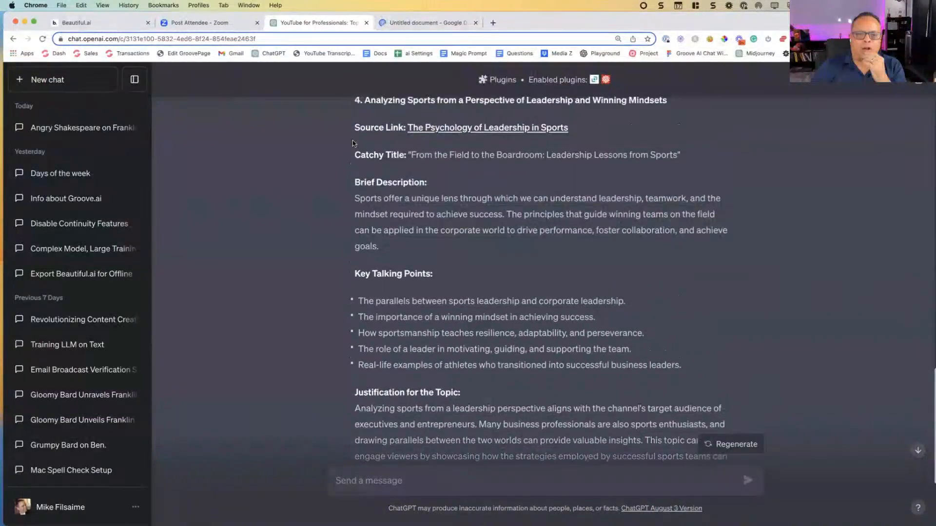
scroll(352, 140, up, 7)
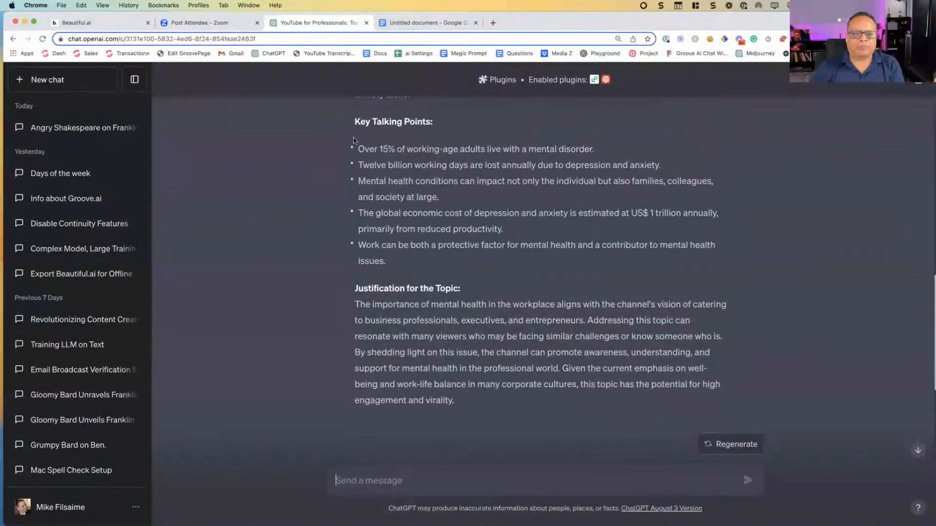
scroll(353, 140, up, 5)
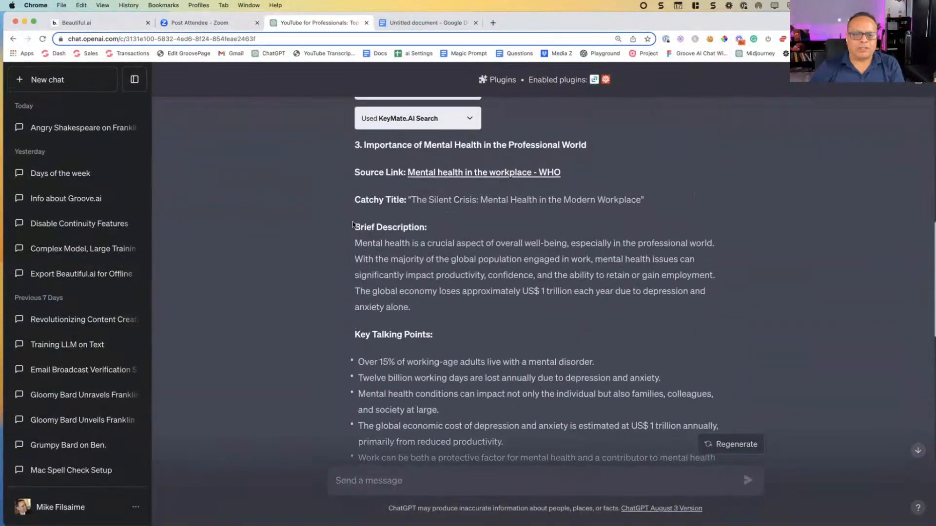
drag(352, 224, 715, 180)
scroll(435, 279, down, 6)
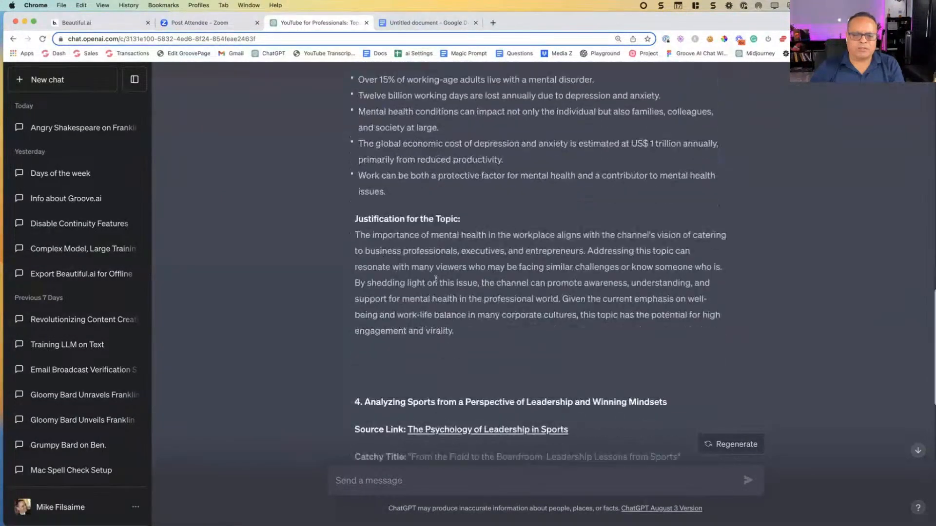
shift+click(464, 298)
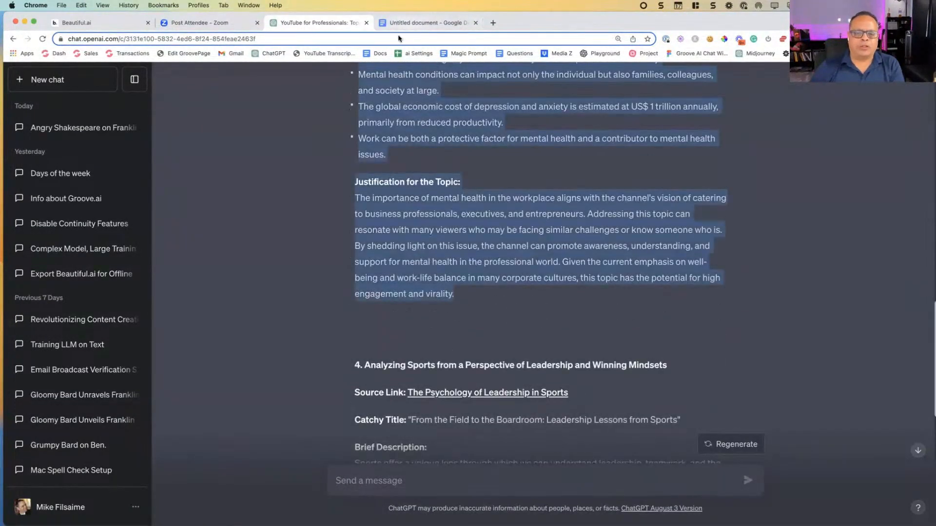
click(423, 22)
text(Brief Description: Mental health is a crucial aspect of overall well-being, especially in the professional world. With the majority of the global population engaged in work, mental health issues can significantly impact productivity, confidence, and the ability to retain or gain employment. The global economy loses approximately US$ 1 trillion each year due to depression and anxiety alone.  Key Talking Points:  Over 15% of working-age adults live with a mental disorder. Twelve billion working days are lost annually due to depression and anxiety. Mental health conditions can impact not only the individual but also families, colleagues, and society at large. The global economic cost of depression and anxiety is estimated at US$ 1 trillion annually, primarily from reduced productivity. Work can be both a protective factor for mental health and a contributor to mental health issues.  Justification for the Topic: The importance of mental health in the workplace aligns with the channel's vision of catering to business professionals, executives, and entrepreneurs. Addressing this topic can resonate with many viewers who may be facing similar challenges or know someone who is. By shedding light on this issue, the channel can promote awareness, understanding, and support for mental health in the professional world. Given the current emphasis on well-being and work-life balance in many corporate cultures, this topic has the potential for high engagement and virality.)
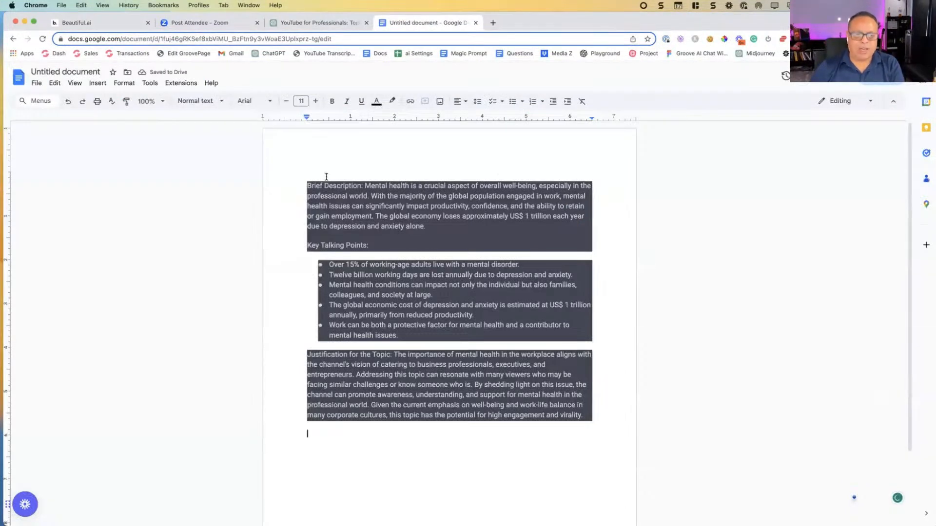
Step: Replace the document's content with the copied text pasted without formatting, and undo that paste
key(super+a)
key(super+c)
key(BackSpace)
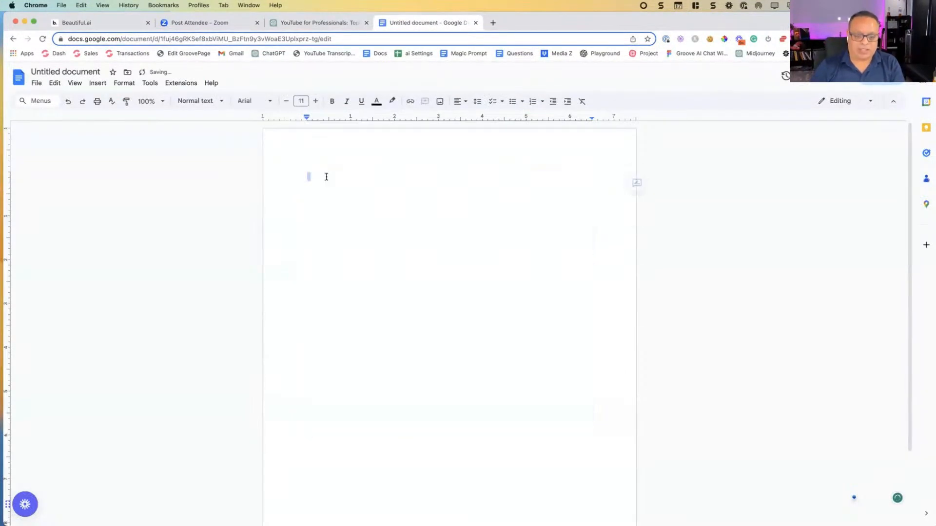
right_click(326, 178)
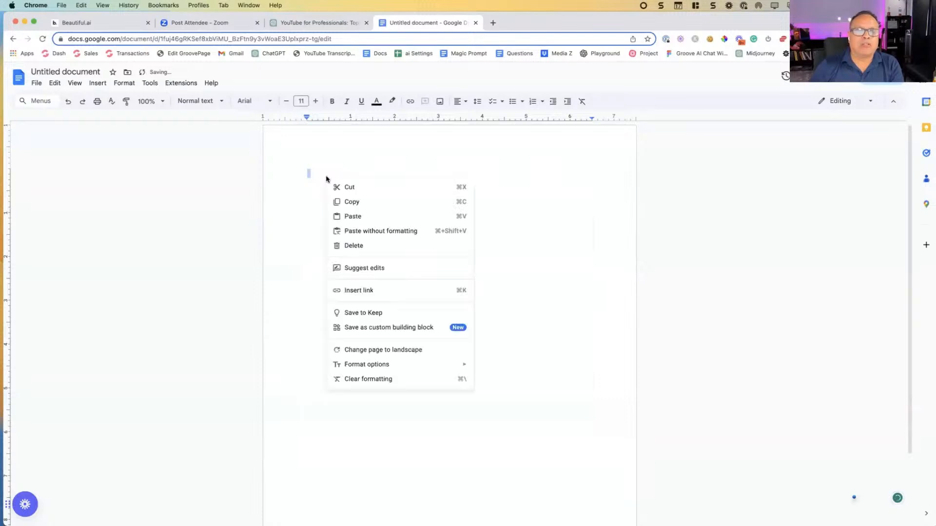
click(362, 231)
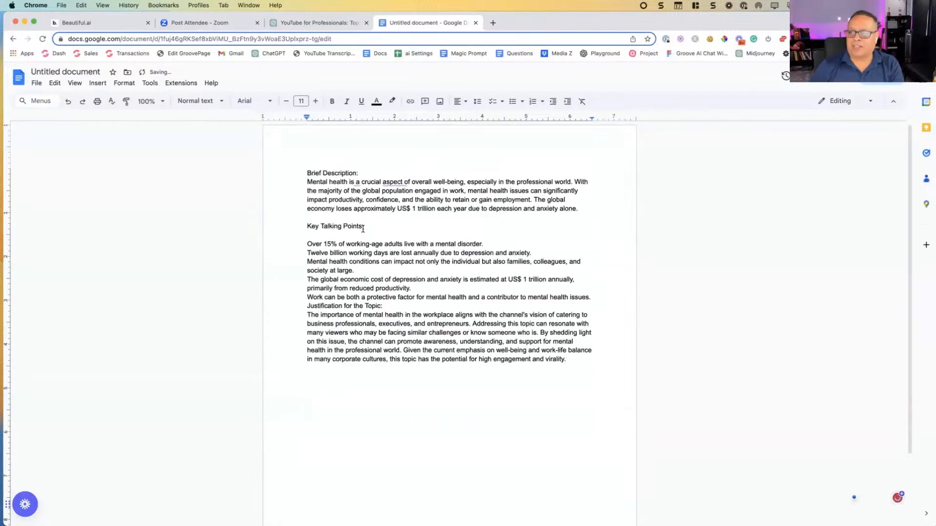
key(super+z)
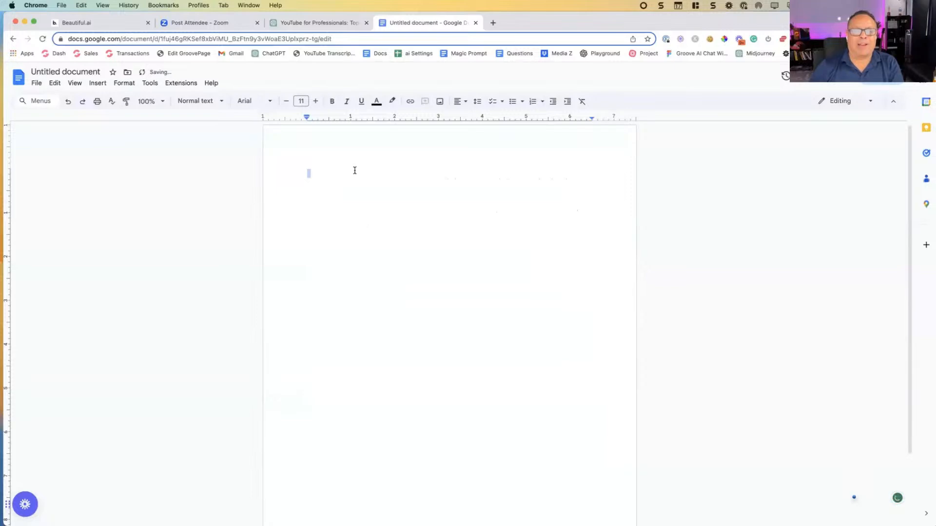
Step: Copy the entire ChatGPT response that covers topics 3 and 4 and paste it into the Google Docs document
click(330, 28)
click(615, 241)
scroll(615, 242, up, 15)
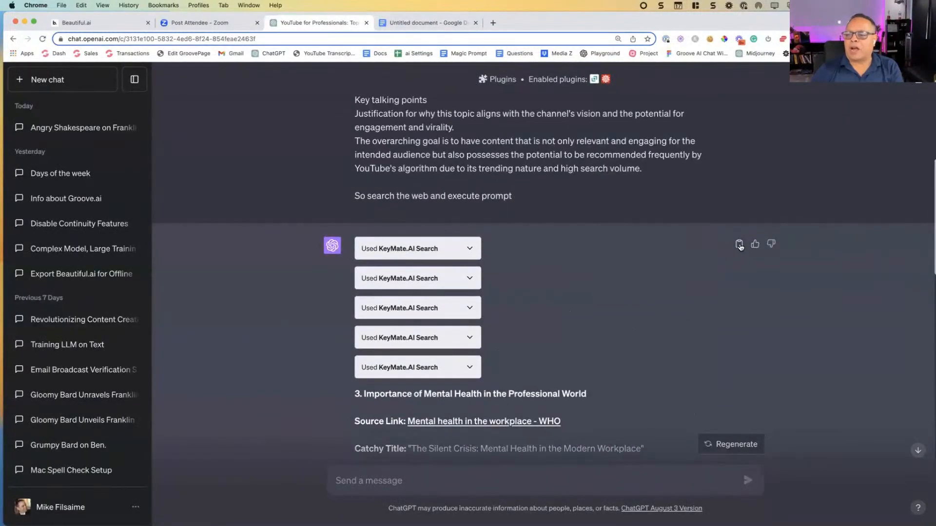
click(417, 22)
right_click(332, 178)
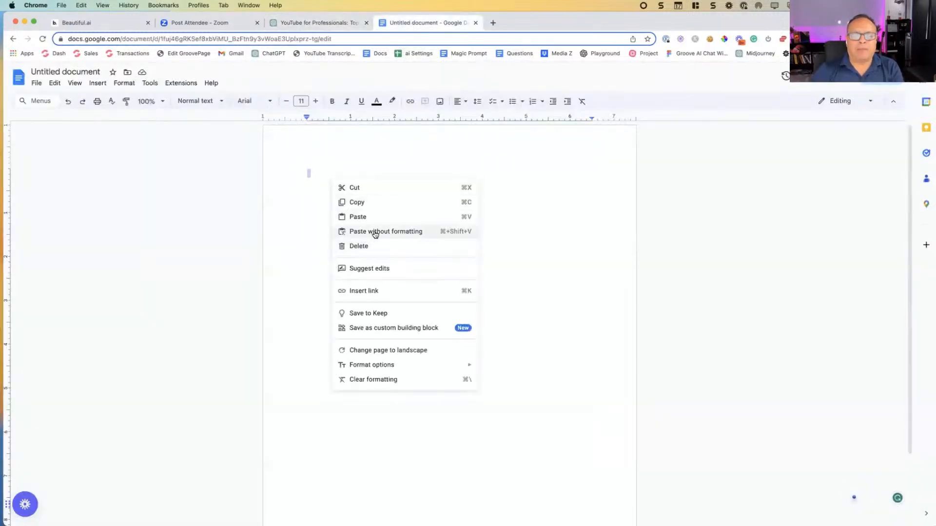
click(359, 217)
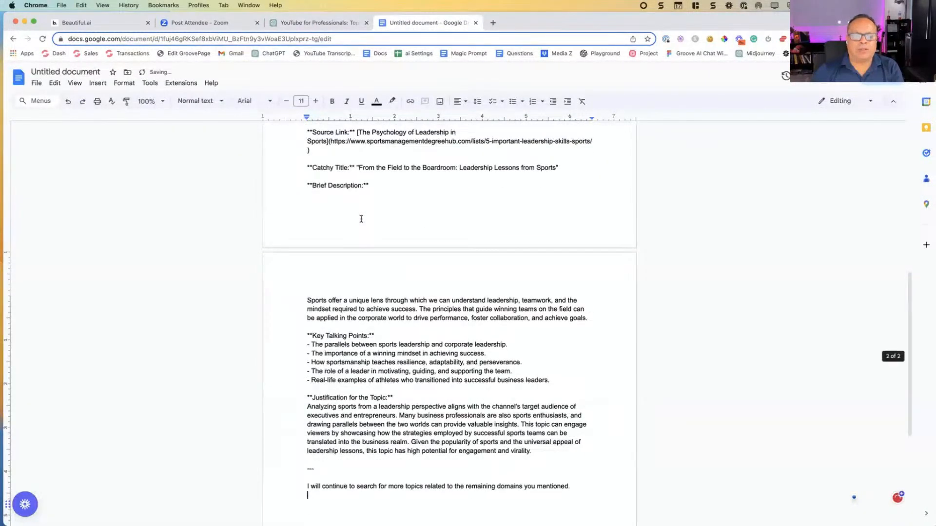
Step: Check the Markdown asterisks around the Key Talking Points heading and delete all text from the document
scroll(361, 219, up, 5)
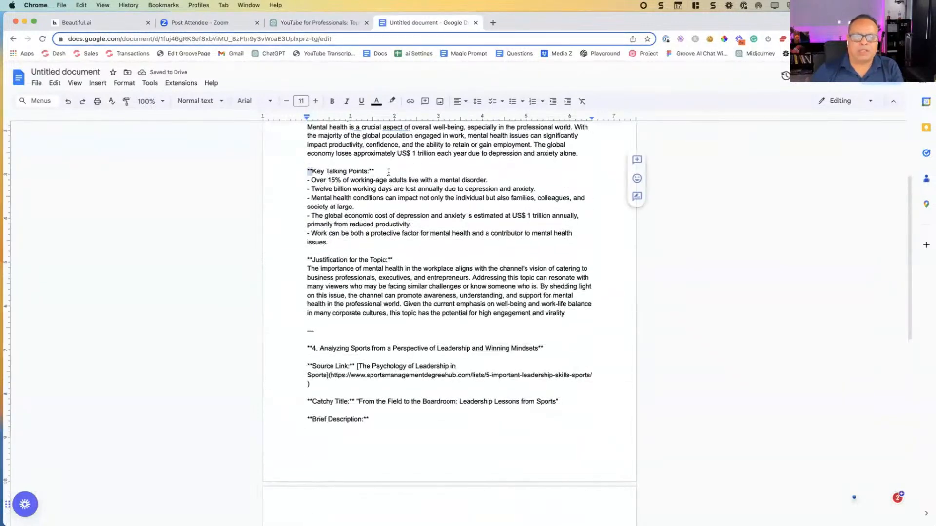
drag(380, 172, 364, 170)
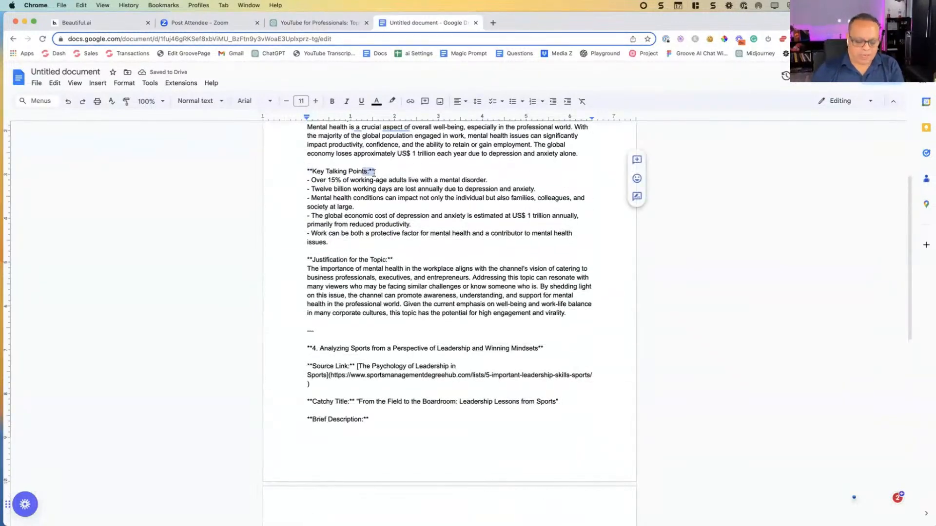
key(cmd+a)
key(BackSpace)
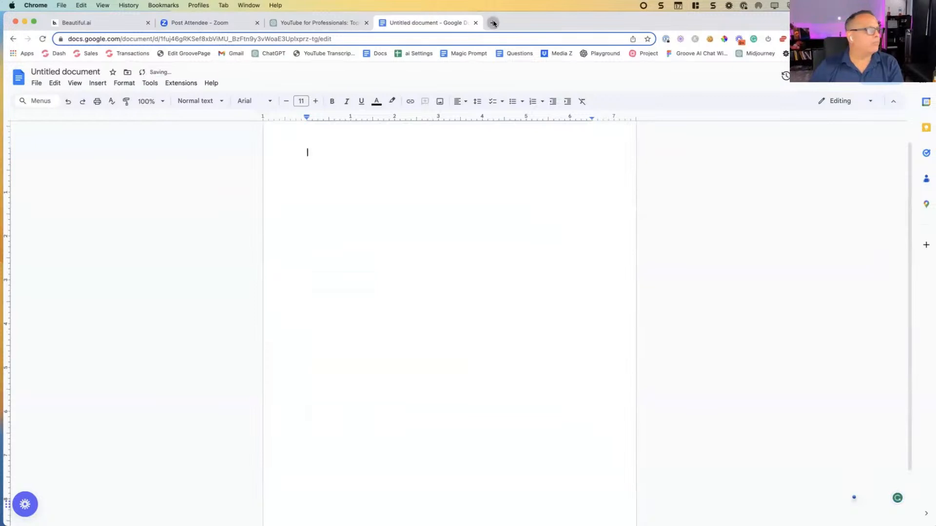
Step: Open the Groove.ai dashboard at preview.groove.ai in a new browser tab
click(493, 23)
text(preview.groove.ai)
key(Return)
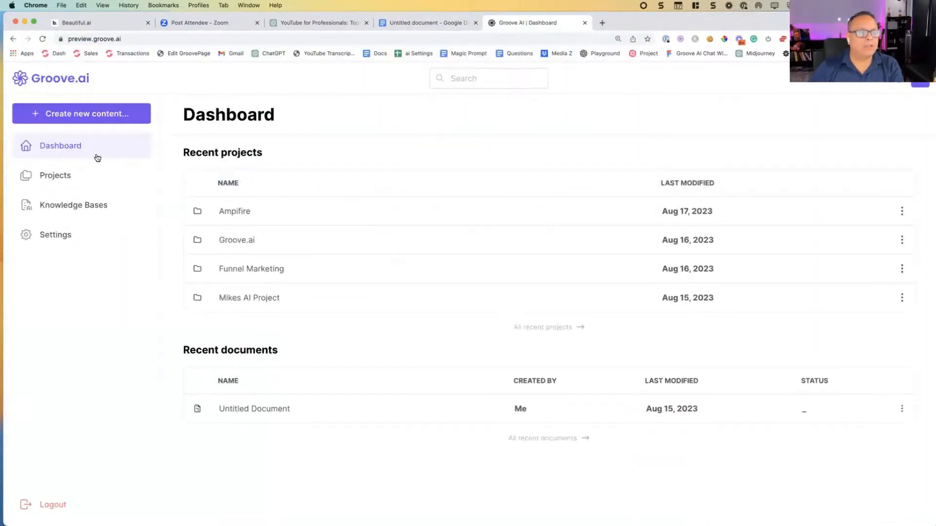
Step: Open the Groove.ai project from the projects list and add a new document to it
click(51, 178)
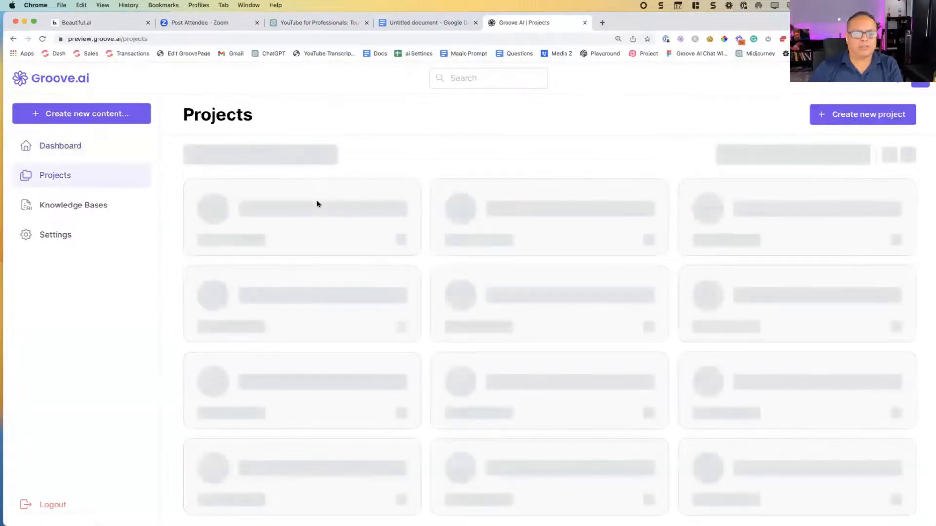
click(565, 213)
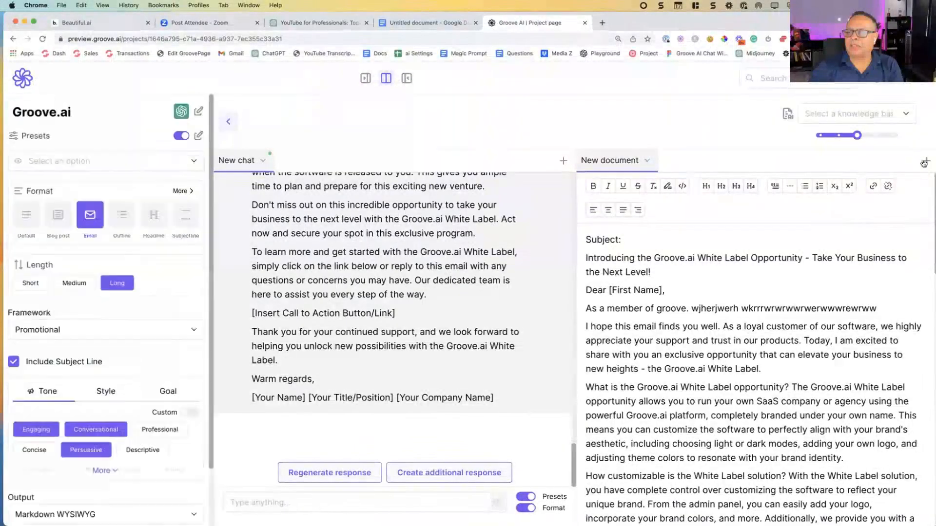
click(926, 160)
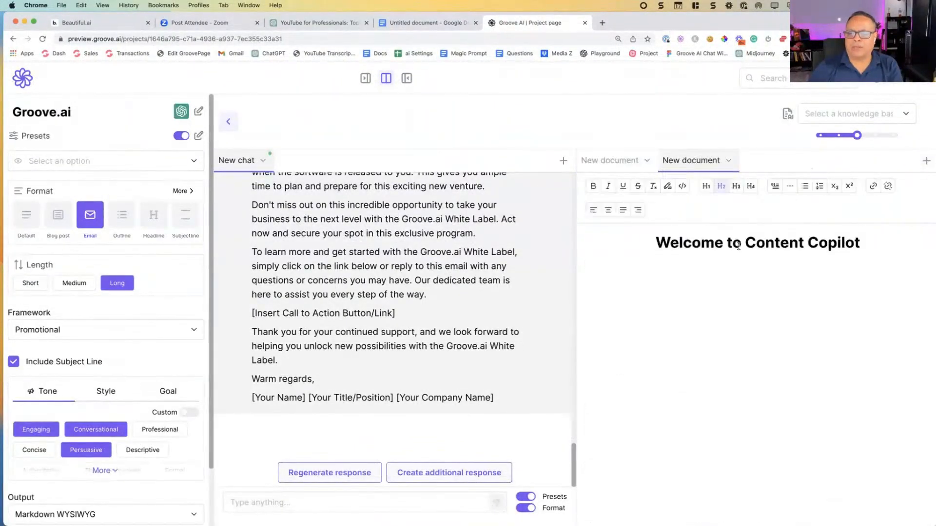
Step: Replace the new document's welcome heading with the copied ChatGPT response on topics 3 and 4, and check its formatting
triple_click(741, 246)
key(BackSpace)
key(super+v)
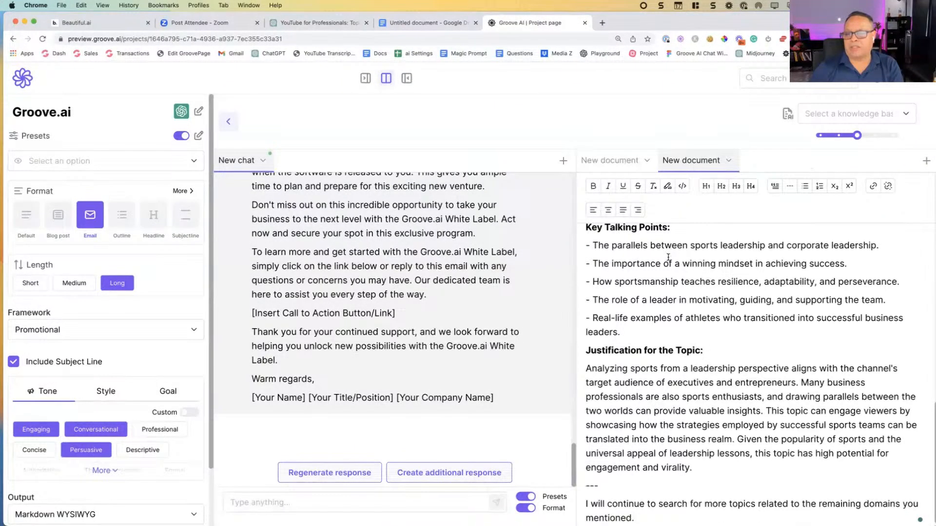
scroll(682, 253, up, 15)
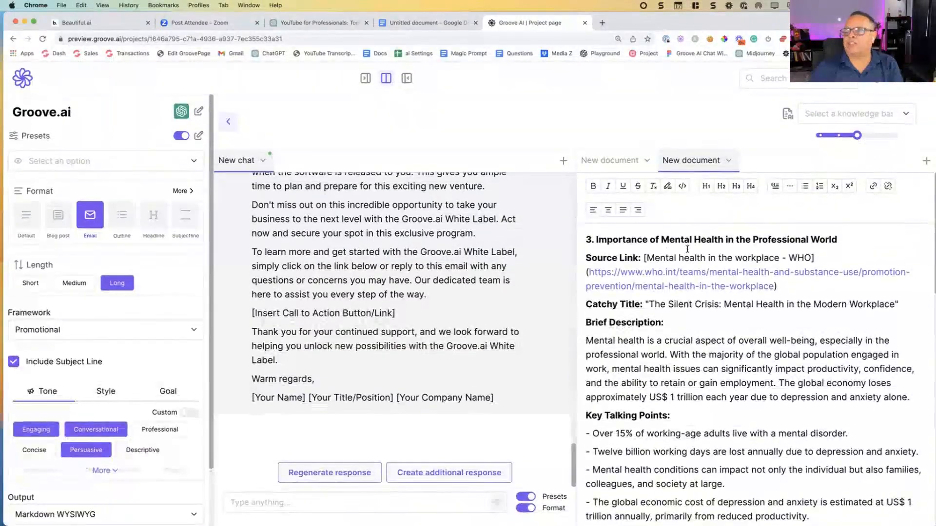
scroll(686, 249, down, 1)
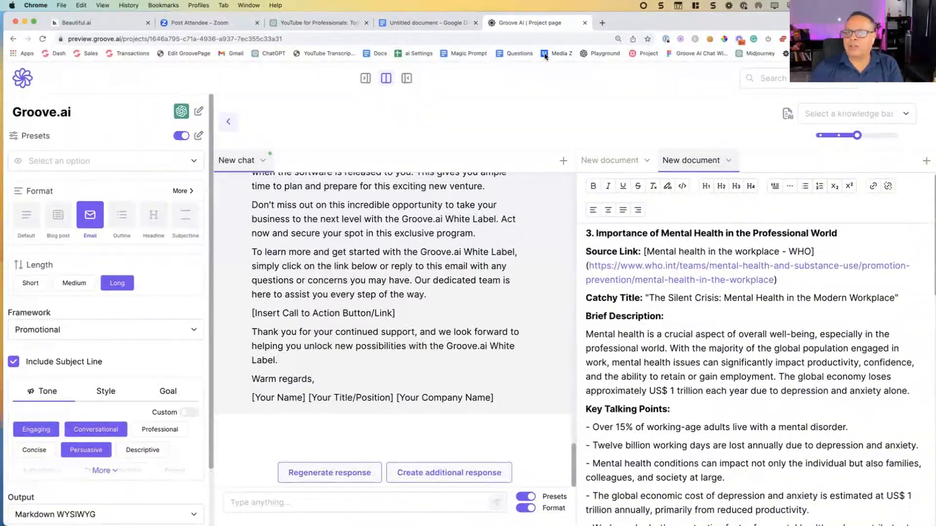
Step: Look at the Beautiful.ai slide on problems with ChatGPT for digital marketers, and return to the Groove.ai project
click(120, 28)
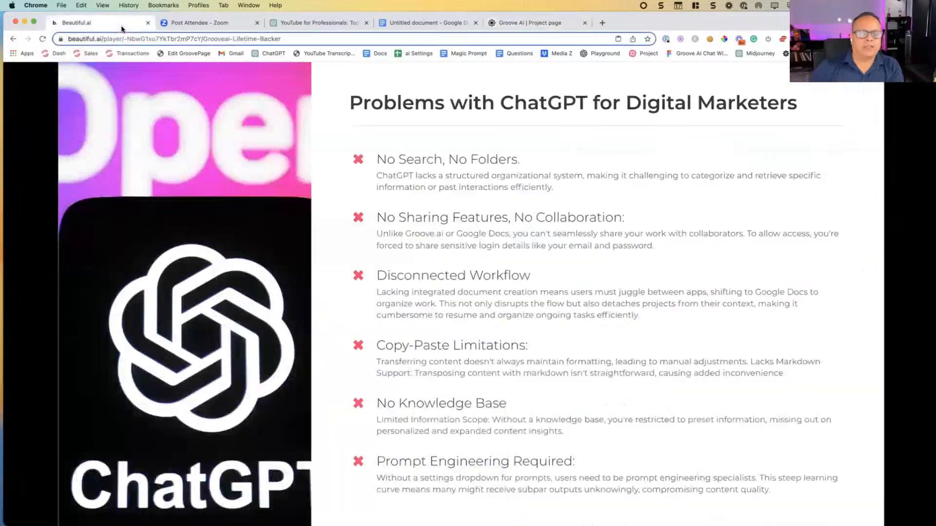
click(531, 22)
Step: Add a third document, clear its welcome heading, and insert the chat's White Label email response into it
scroll(478, 262, up, 5)
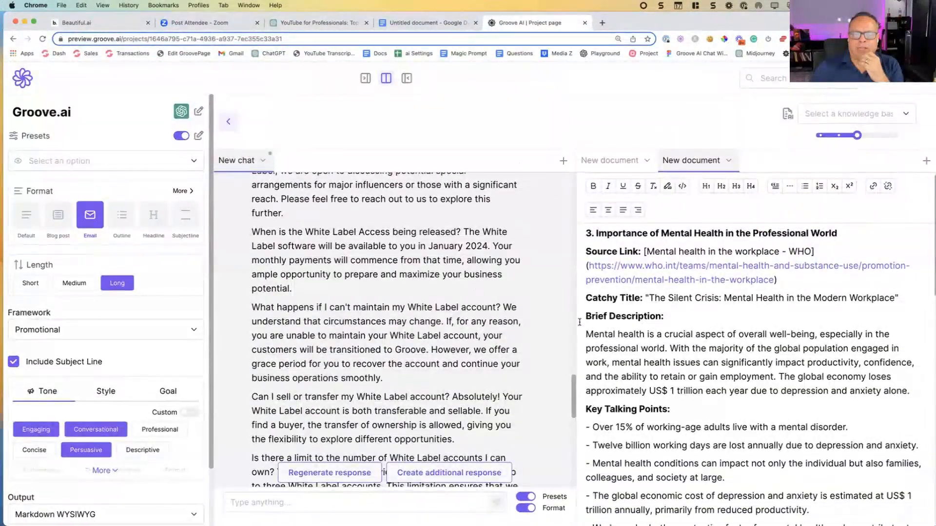
click(926, 162)
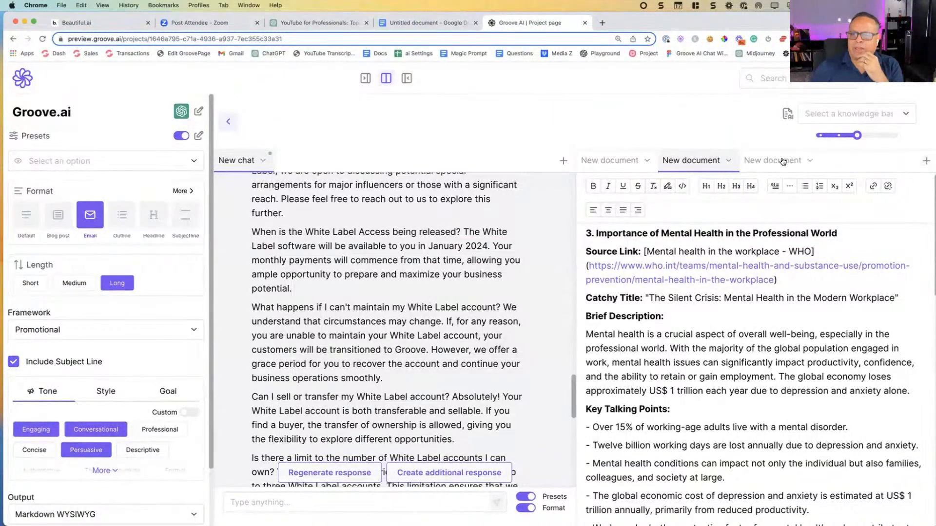
scroll(480, 269, down, 5)
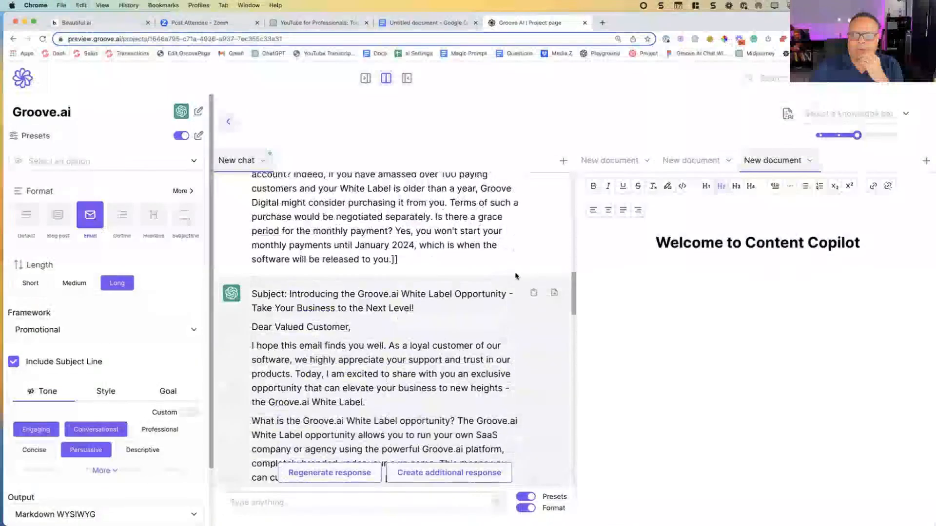
click(675, 244)
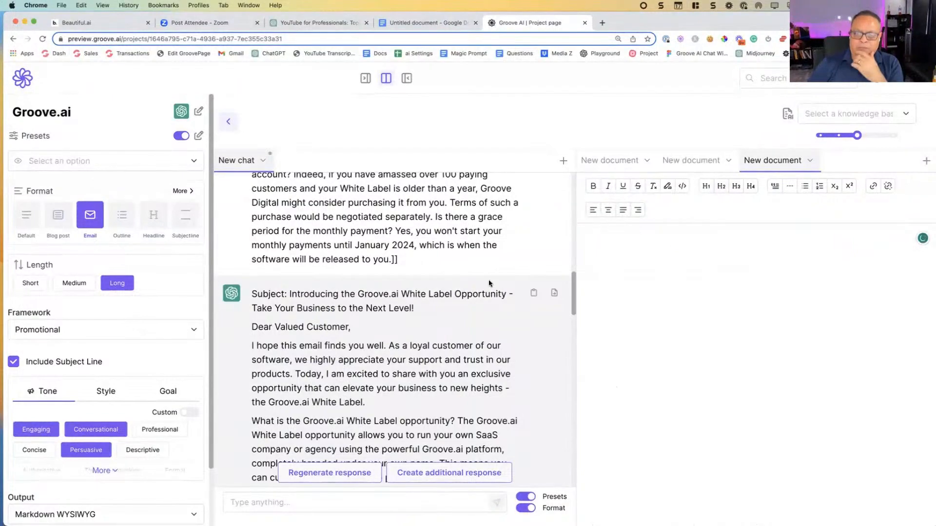
click(554, 293)
scroll(653, 296, down, 10)
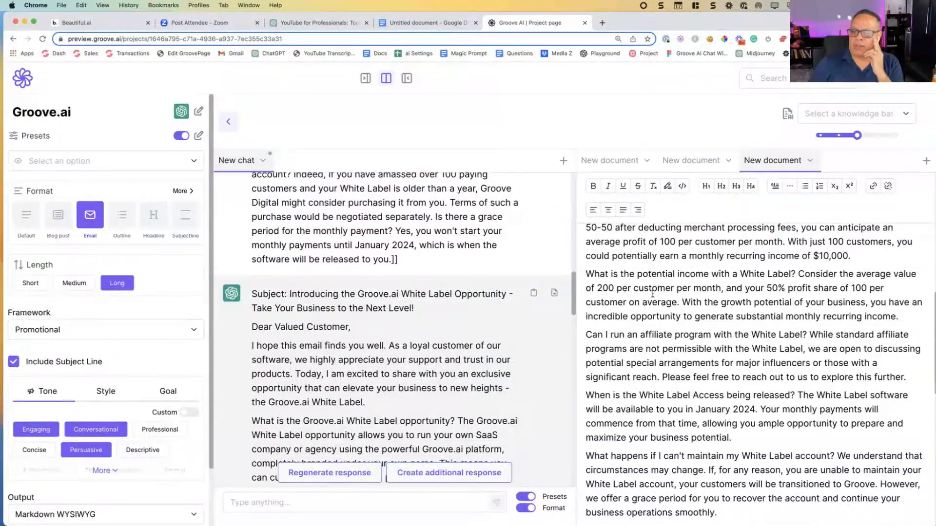
scroll(652, 294, up, 3)
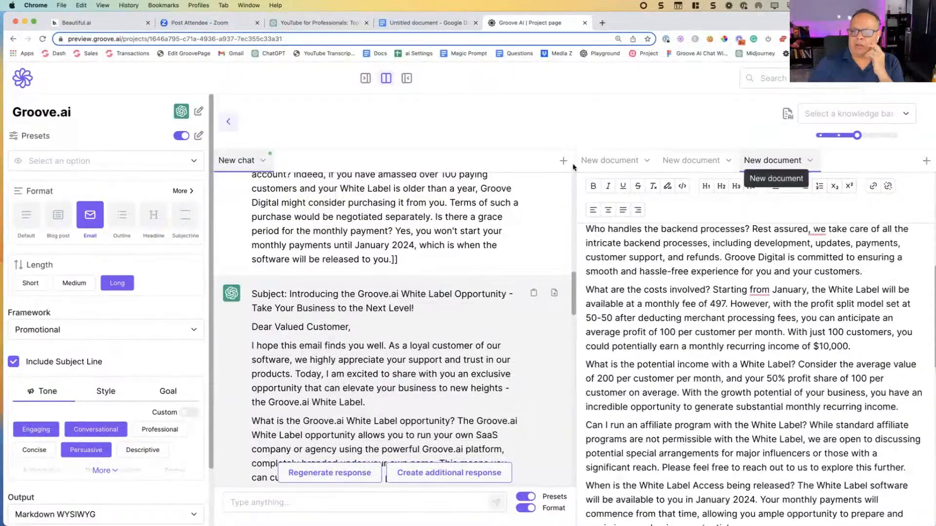
Step: Rename the first document, containing the White Label email, as "Draft"
click(602, 161)
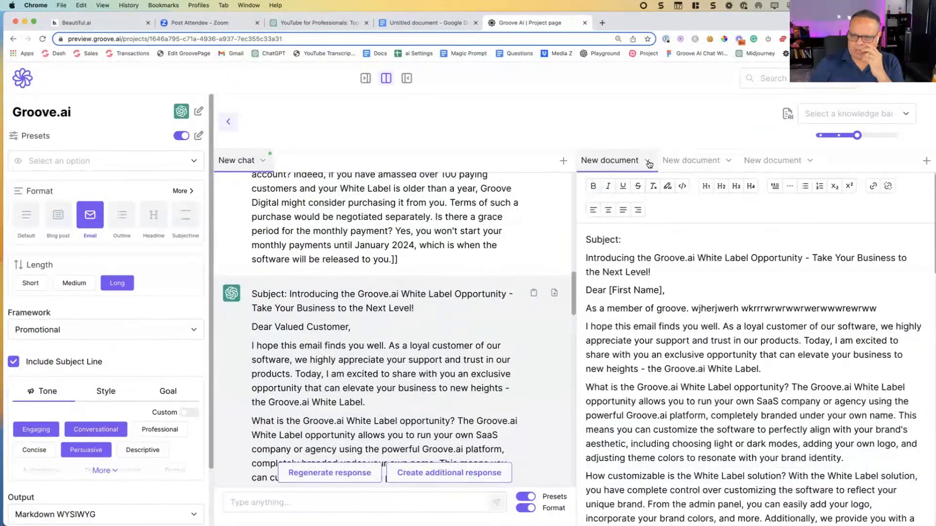
click(648, 162)
click(602, 182)
triple_click(623, 160)
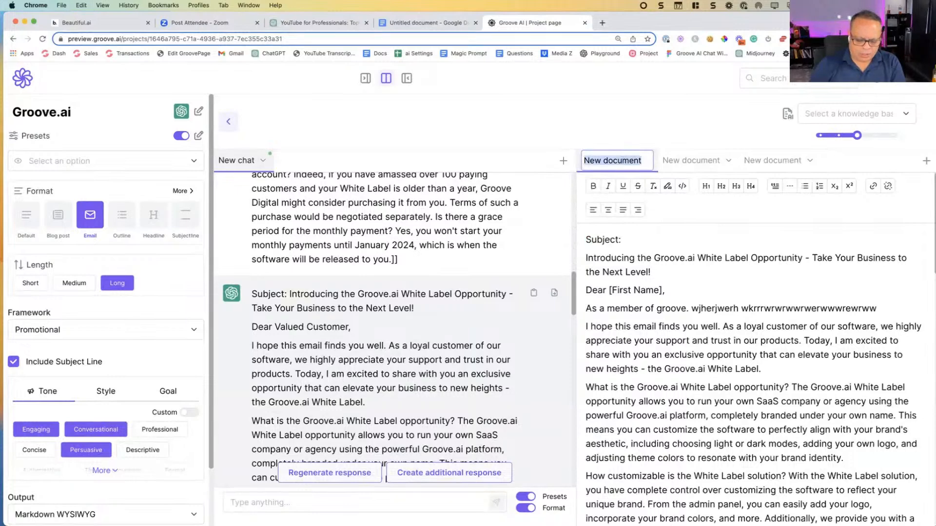
text(Draft)
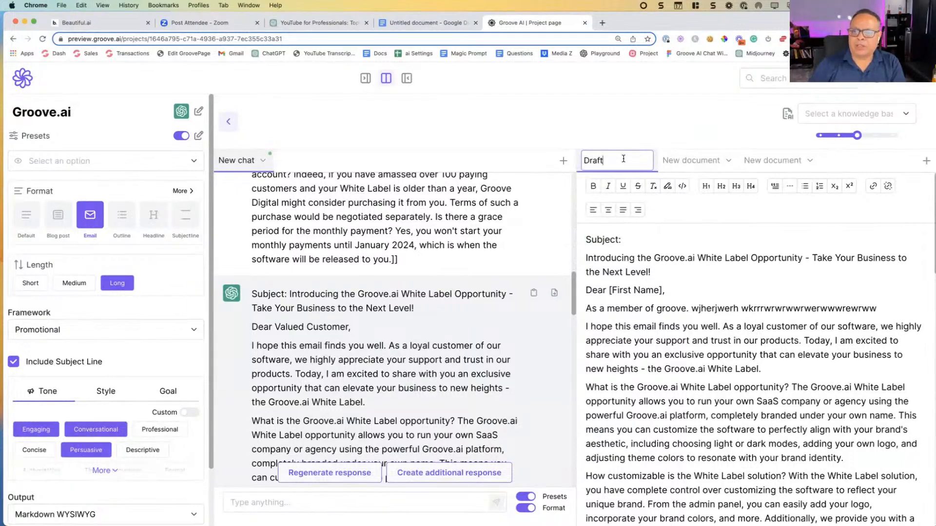
key(Return)
Step: Rename the second document, containing the pasted mental health topic, as "Final"
click(691, 162)
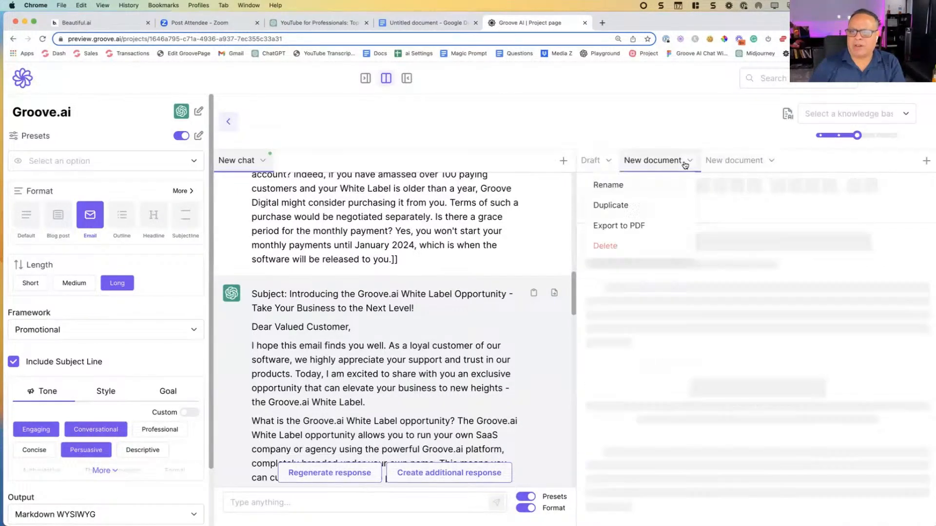
click(606, 184)
triple_click(648, 160)
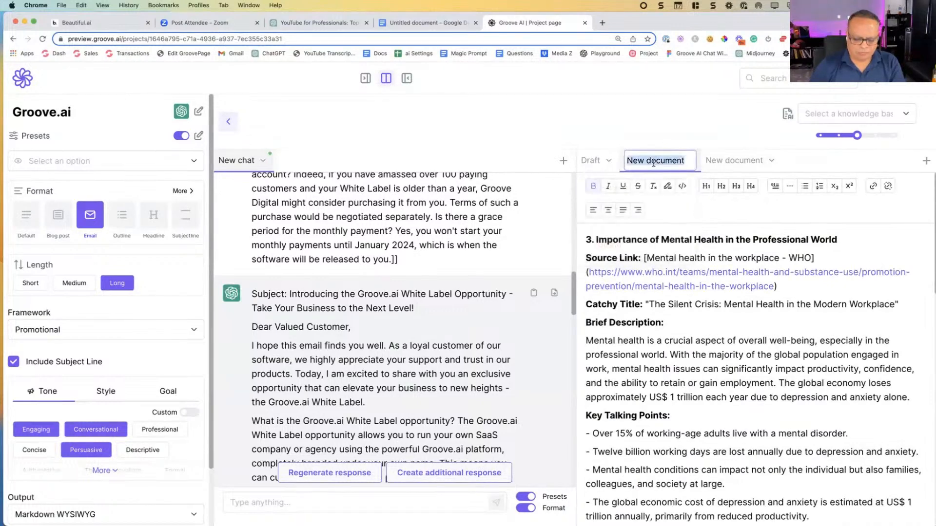
text(Final)
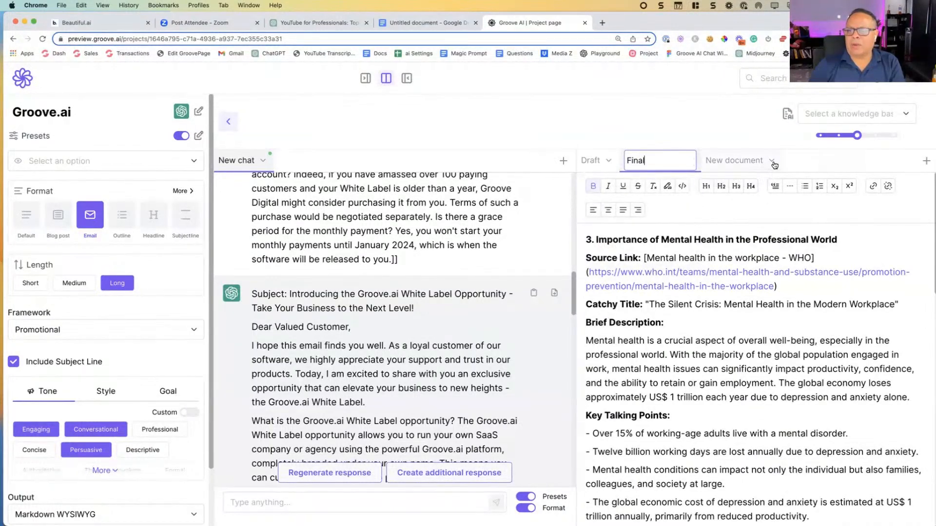
key(Return)
Step: Rename the third document, containing the inserted chat response, as "Bullets"
click(696, 160)
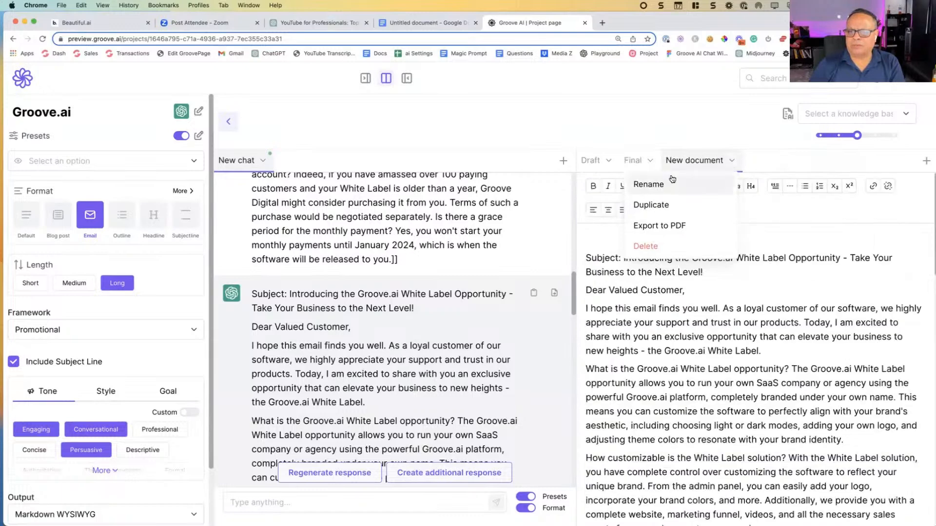
click(672, 181)
triple_click(687, 162)
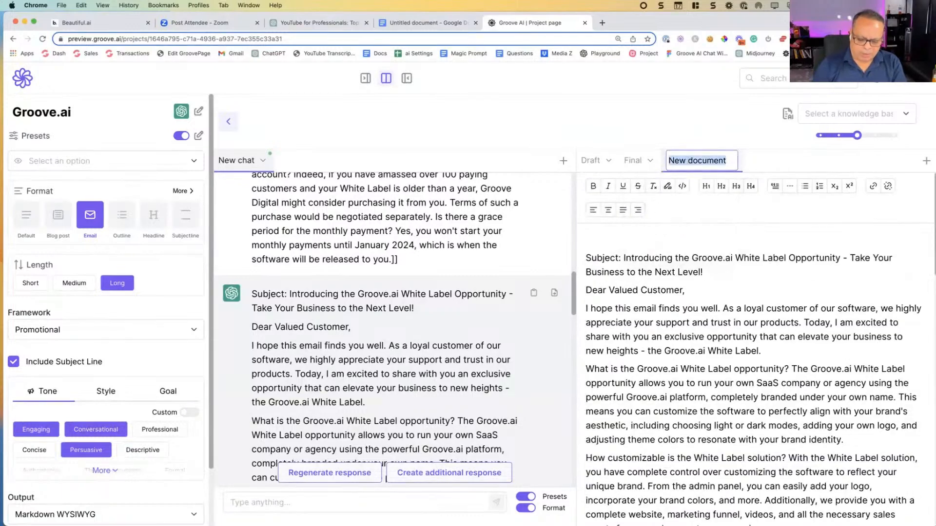
text(Bullets)
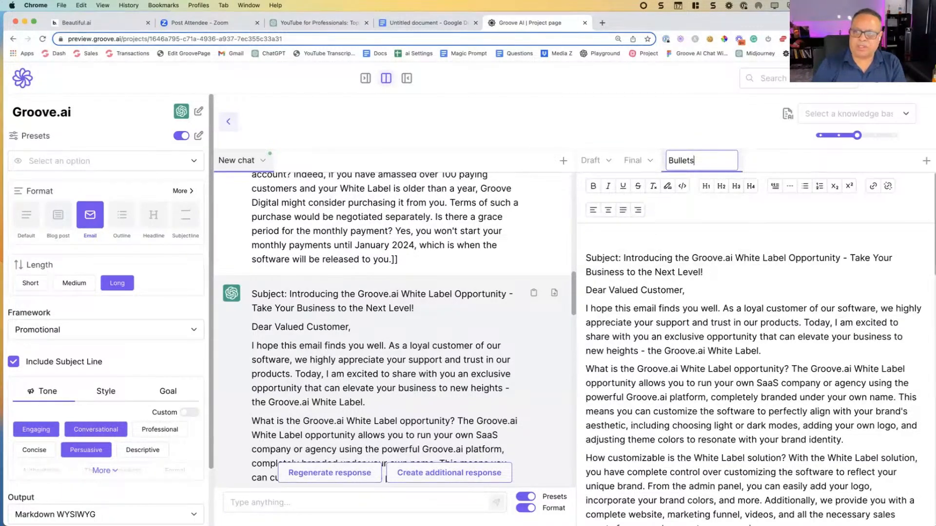
key(Return)
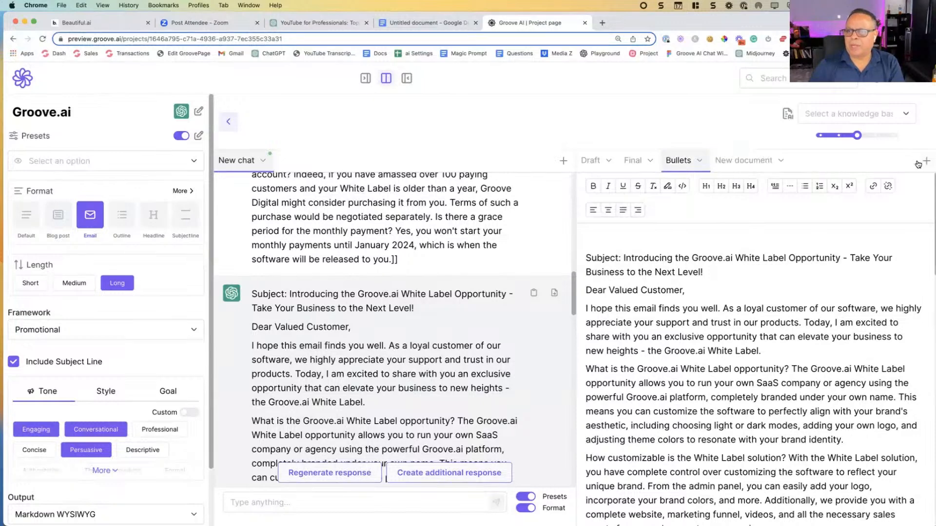
Step: Add a fourth document after Bullets and name it "Scratch Pad"
click(780, 160)
click(692, 181)
triple_click(742, 160)
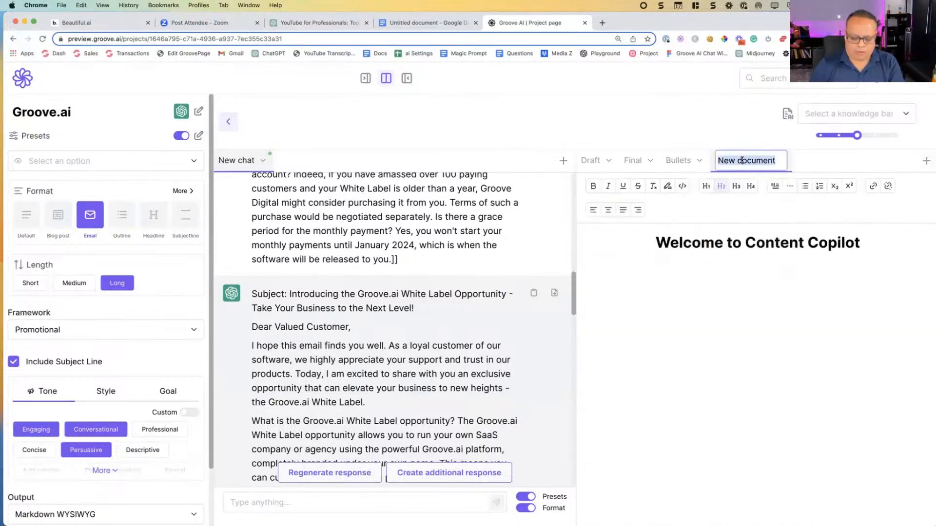
text(Scratch Pad)
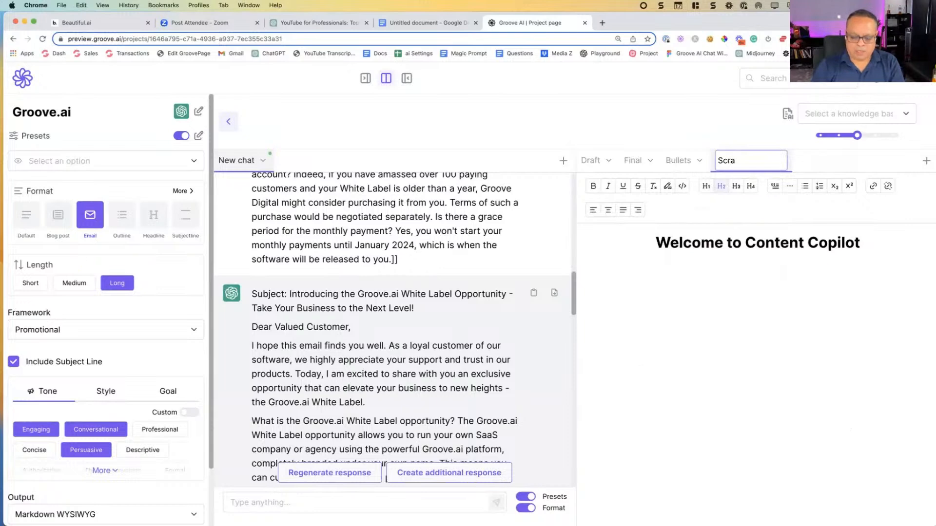
Step: Add another document after Scratch Pad and name it "Aff swipe 1"
click(920, 166)
click(850, 161)
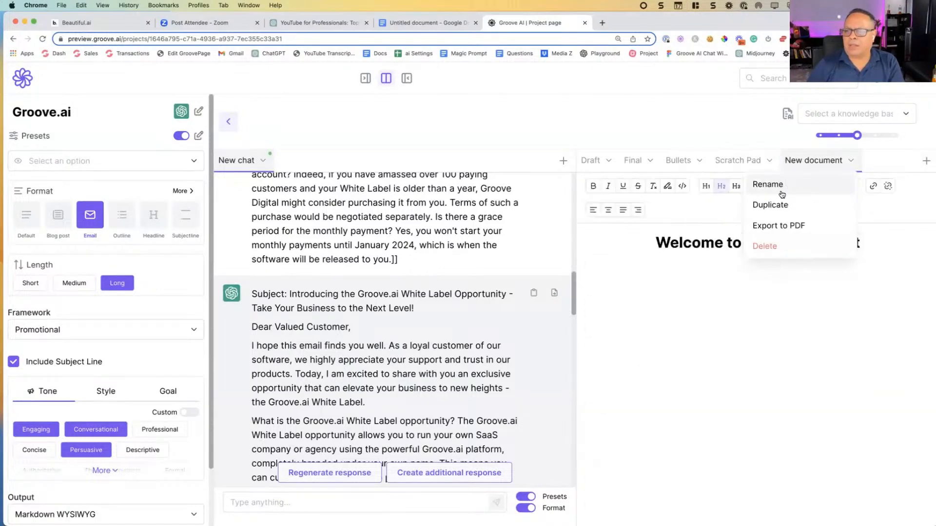
click(781, 185)
triple_click(814, 160)
text(Aff)
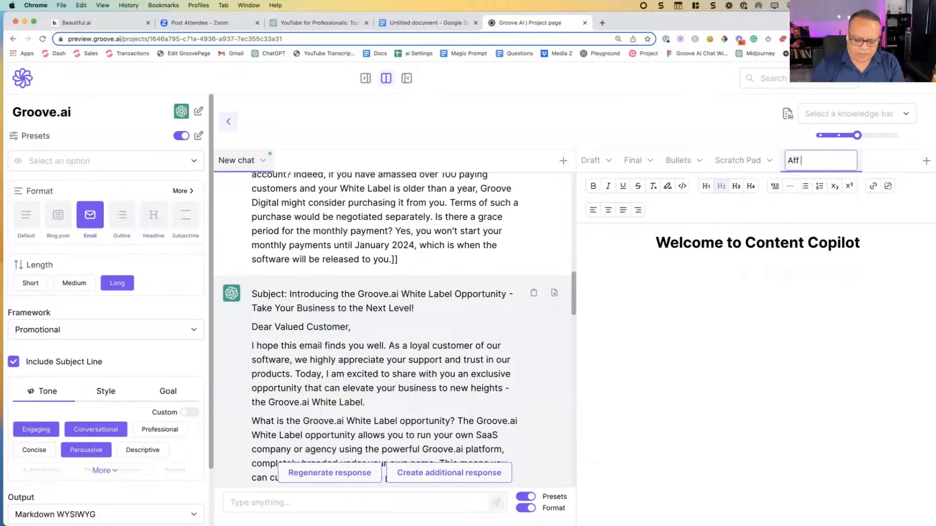
text( swipe )
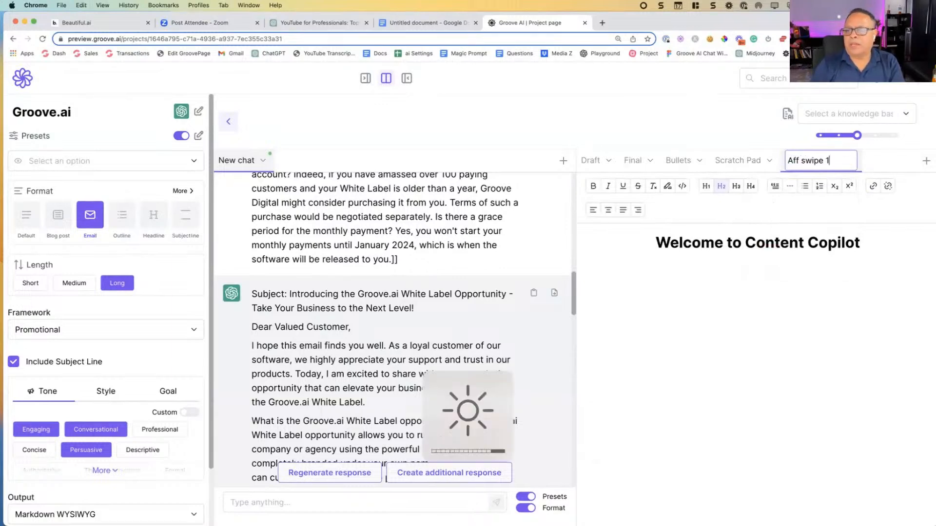
text(1)
key(Return)
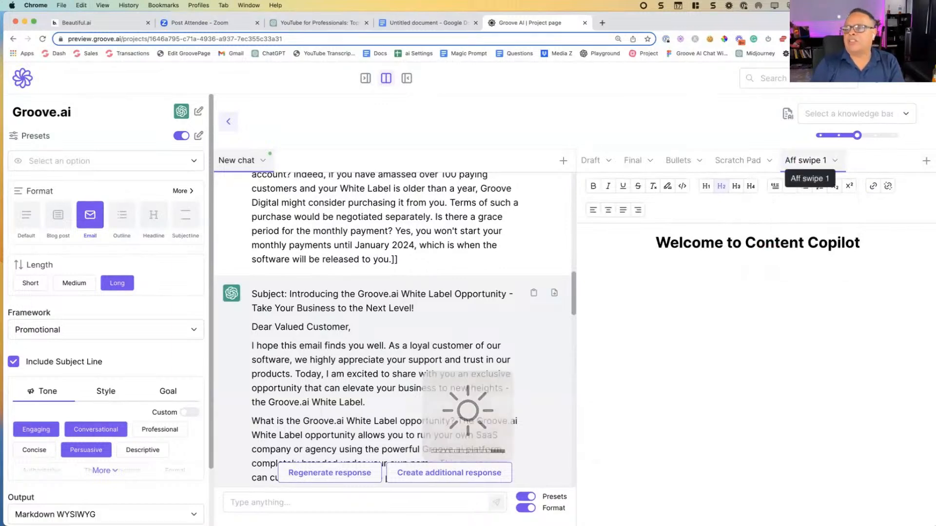
Step: Add a document after Aff swipe 1 and name it "Landing Page"
click(925, 161)
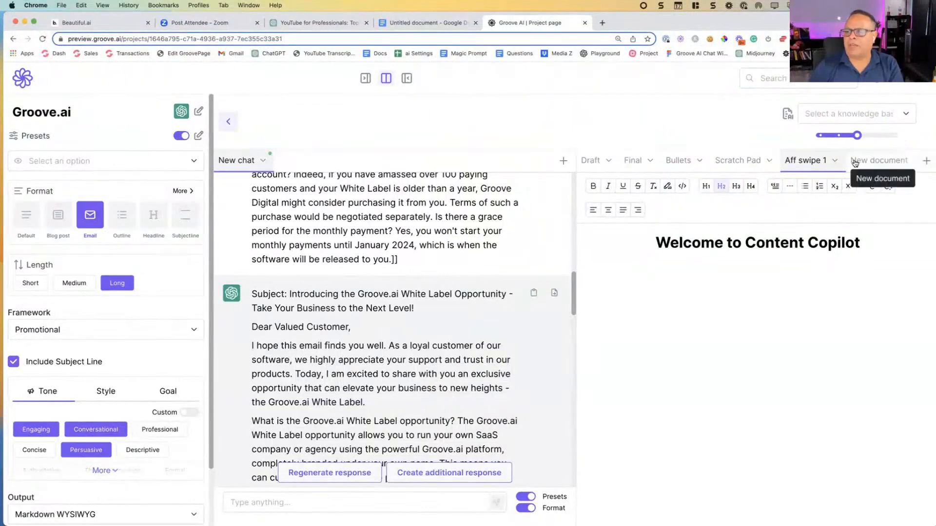
click(883, 160)
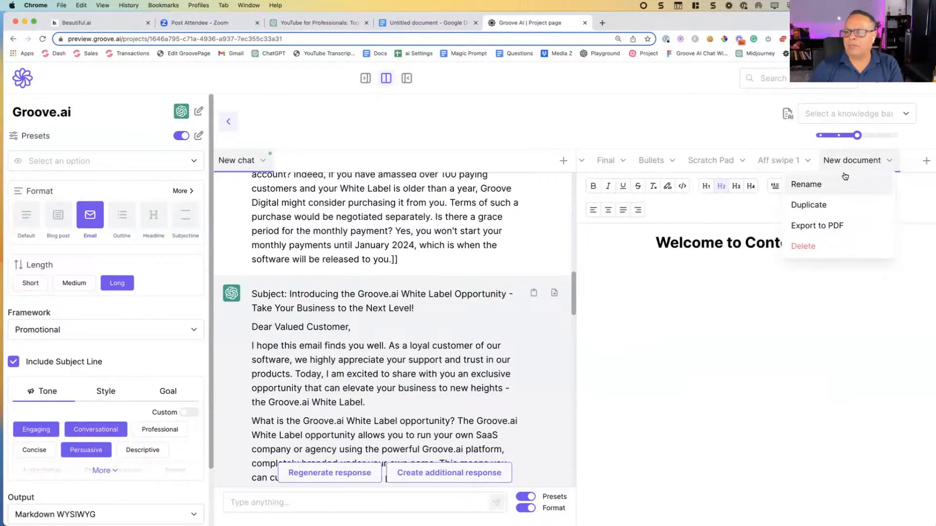
click(843, 184)
text(Landing Page)
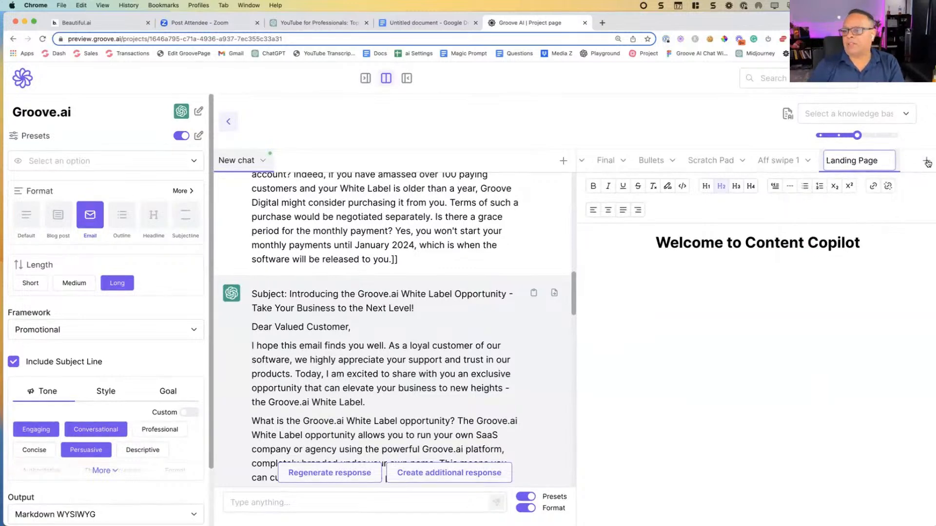
Step: Add new documents after Landing Page and rename the first of them "Blog"
click(925, 161)
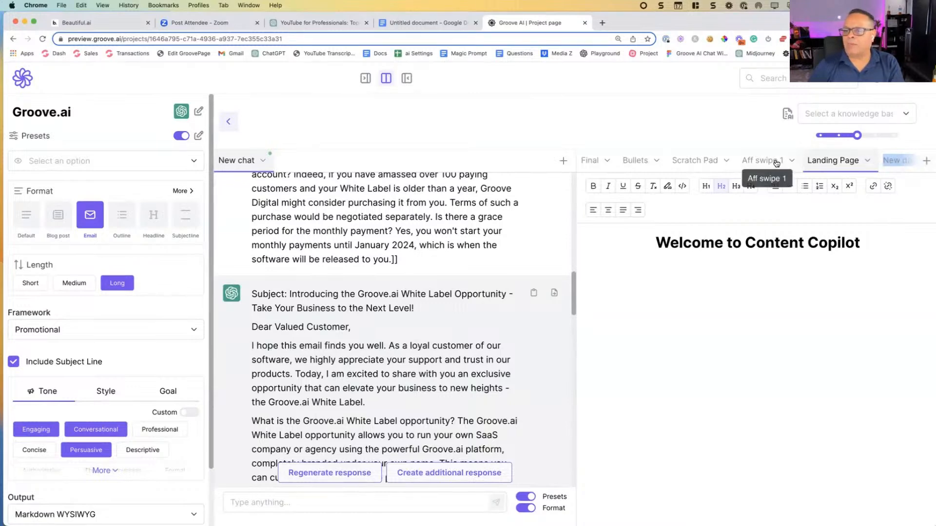
scroll(775, 163, right, 2)
click(860, 163)
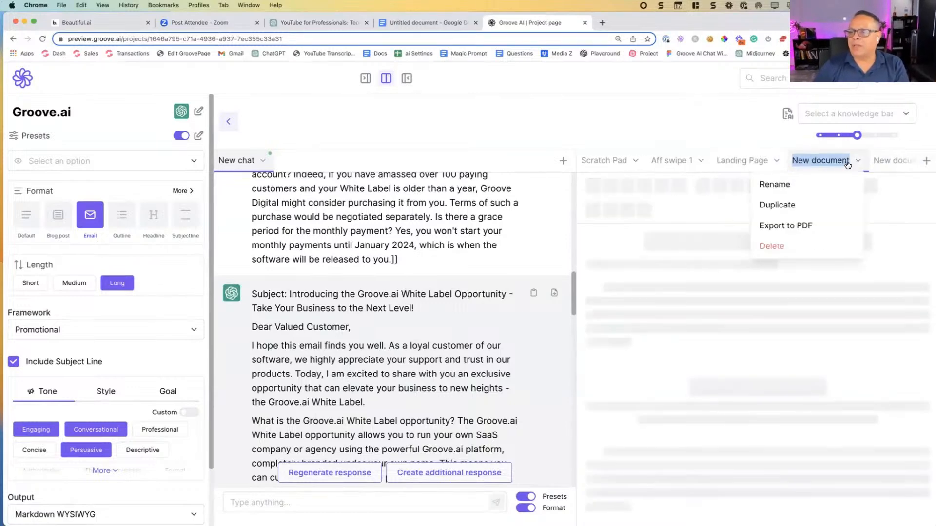
click(780, 184)
text(Blog)
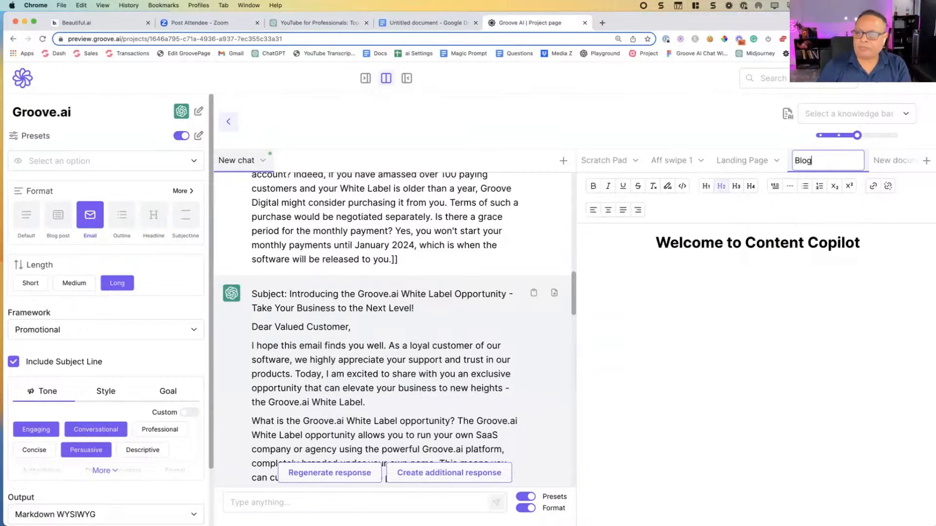
key(Return)
Step: Rename the untitled document directly after Blog as "Pop Up COpy"
click(898, 162)
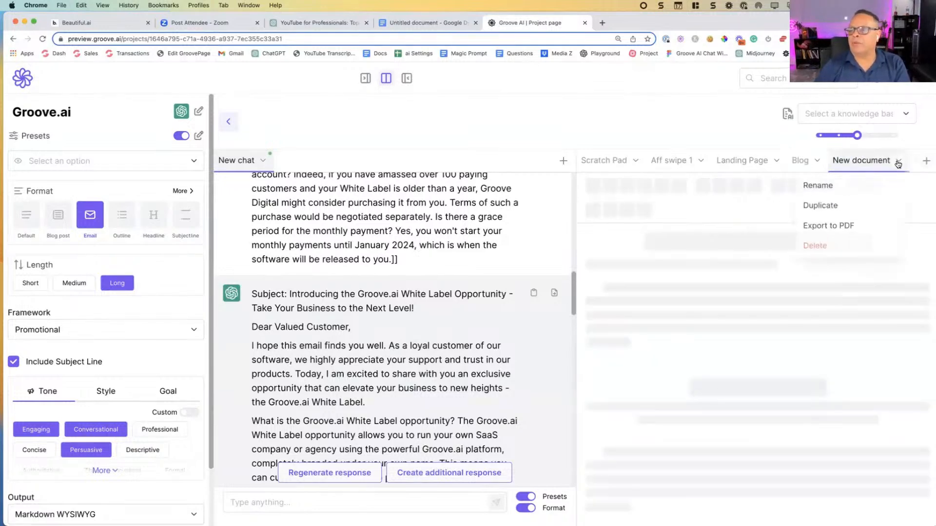
click(823, 185)
text(P)
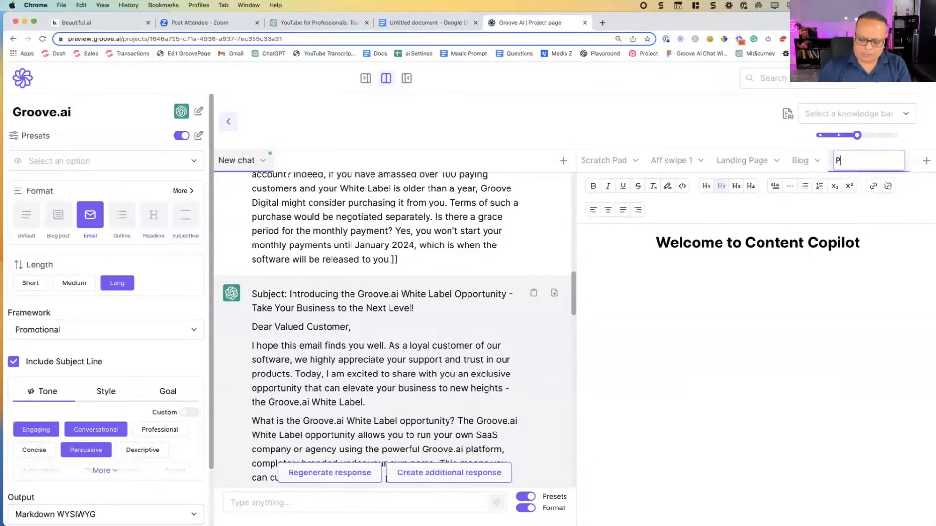
text(op Up COpy)
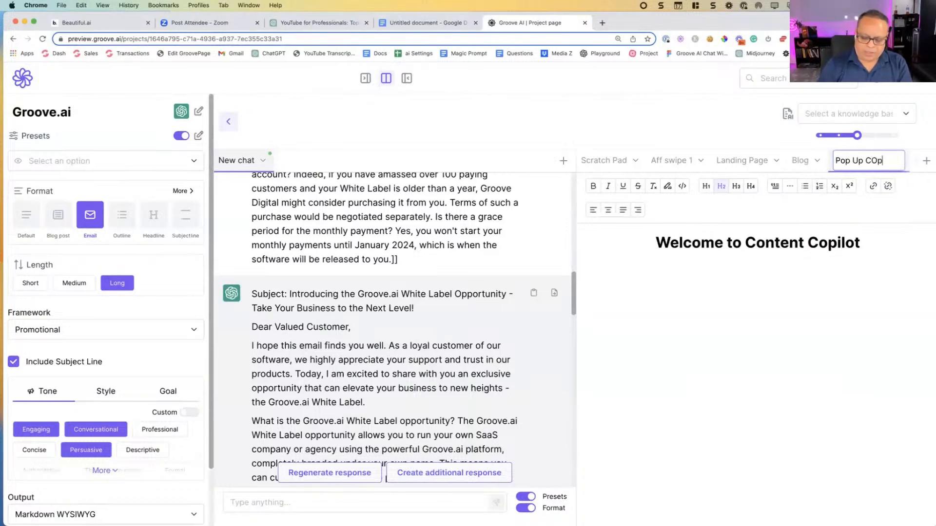
key(Return)
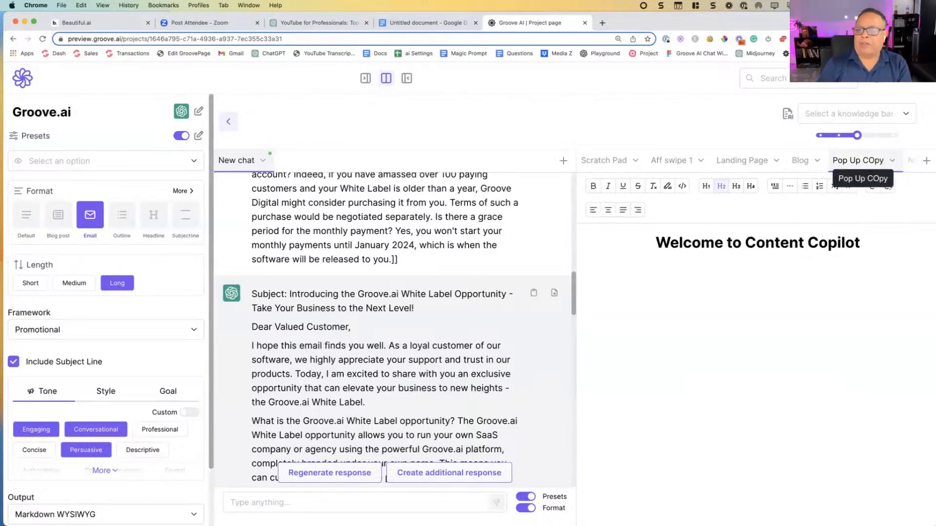
Step: Show only the document with the presets hidden, and restore the split view with the presets displayed
click(406, 78)
click(237, 124)
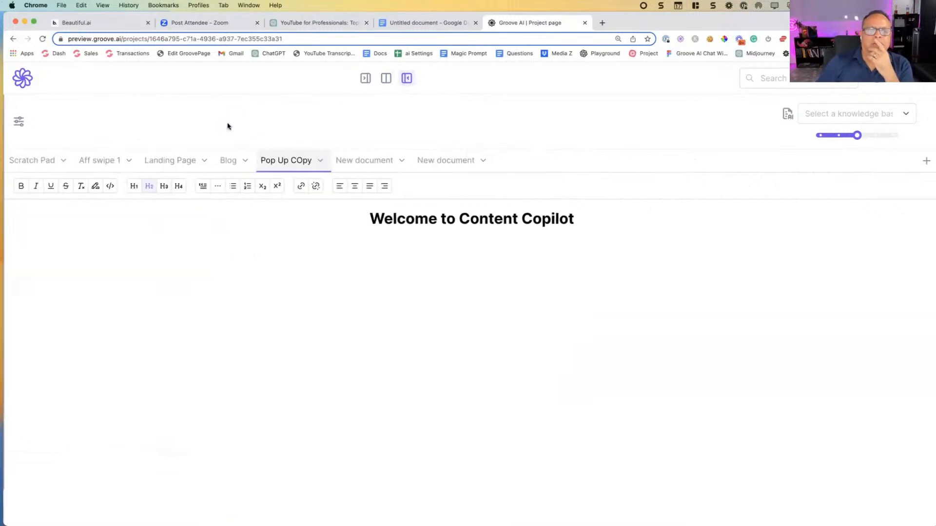
click(386, 78)
click(18, 122)
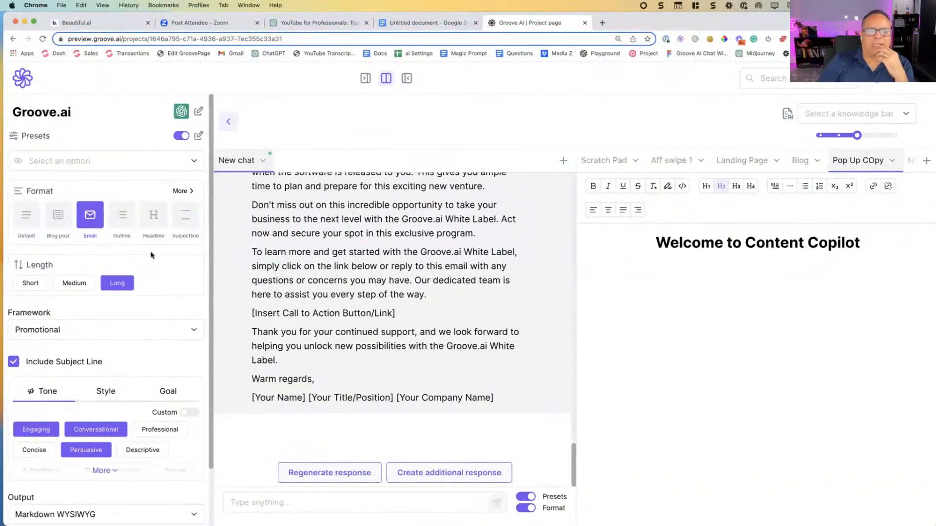
Step: Show the Scratch Pad document beside the chat with the presets hidden
click(635, 161)
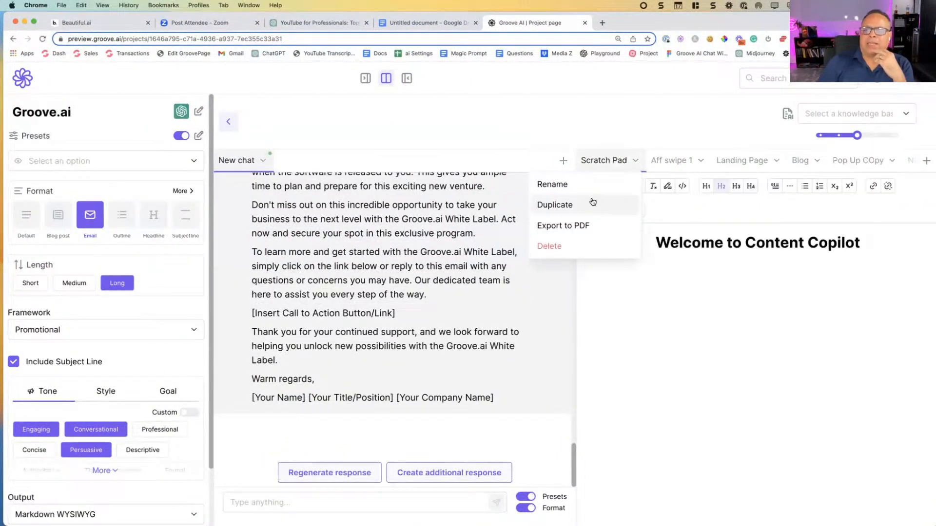
click(375, 297)
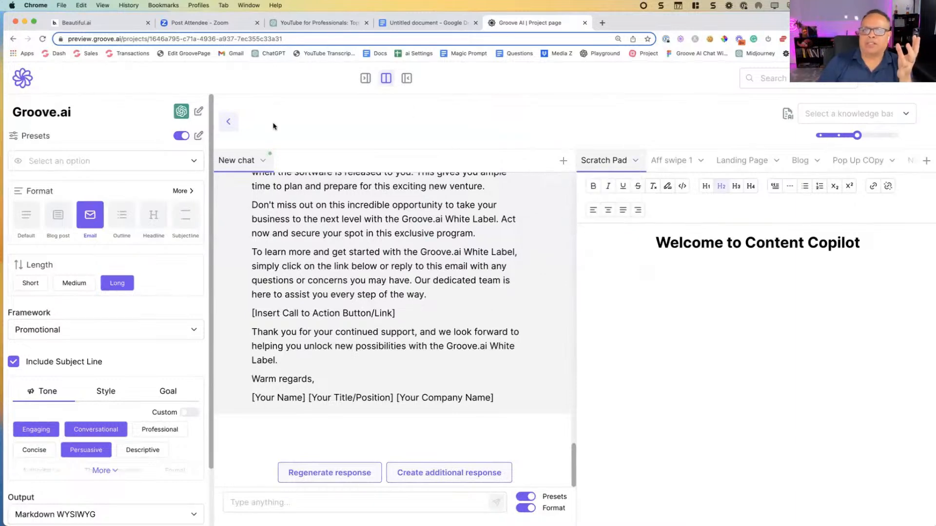
click(229, 123)
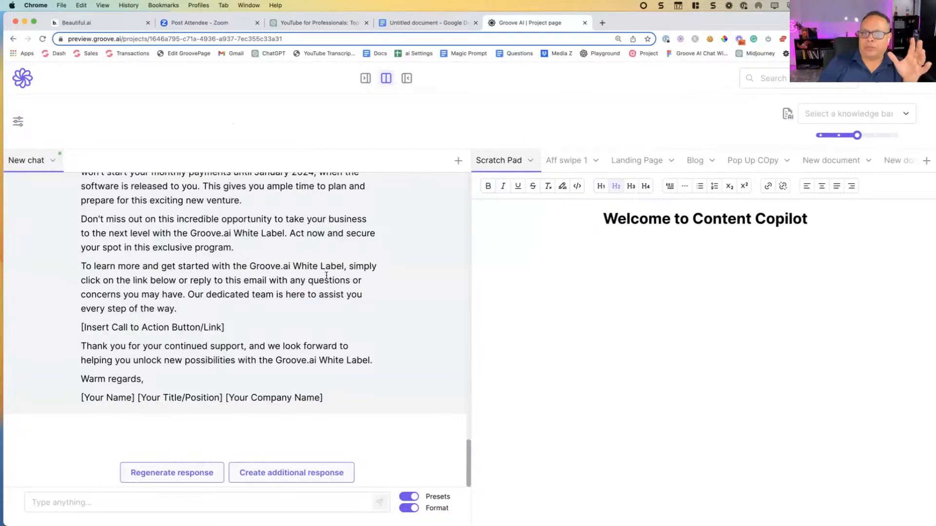
drag(340, 280, 223, 248)
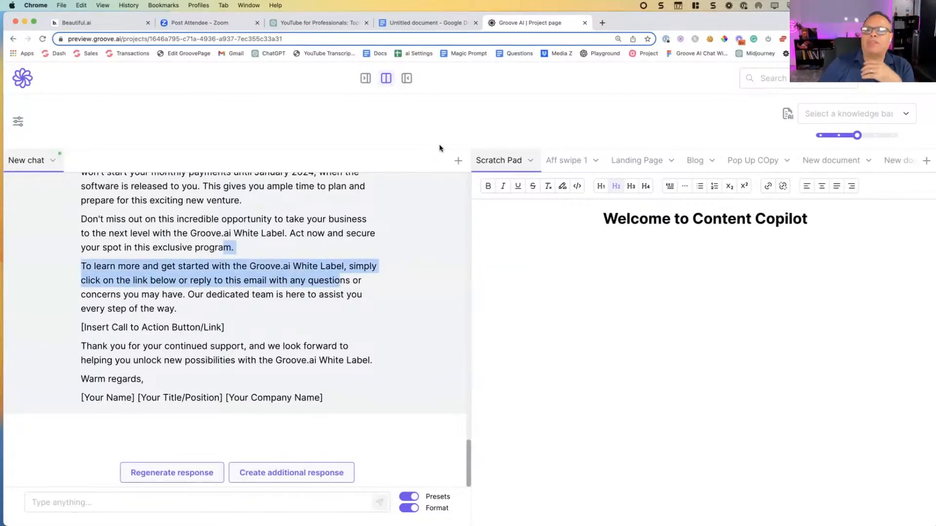
Step: Look through the Aff swipe 1, Landing Page and Blog documents in document-only view, and return to the split view
click(406, 78)
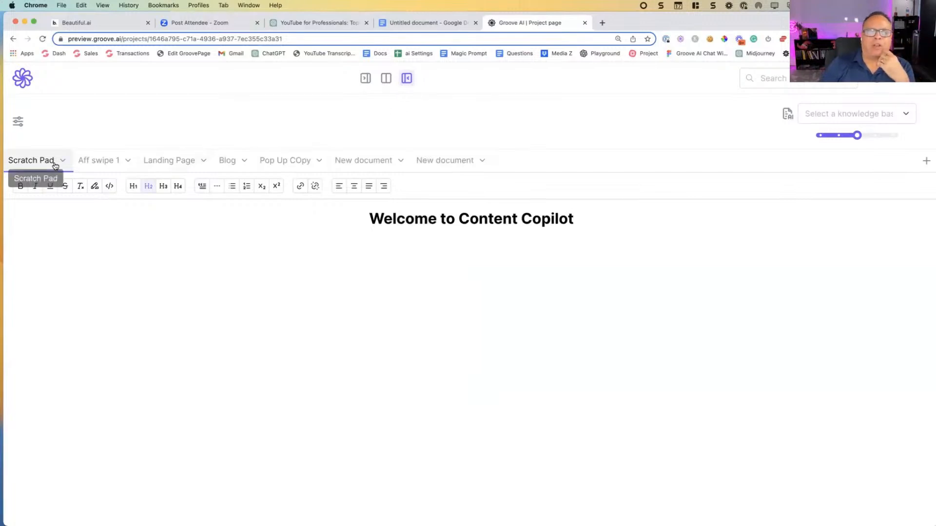
click(127, 159)
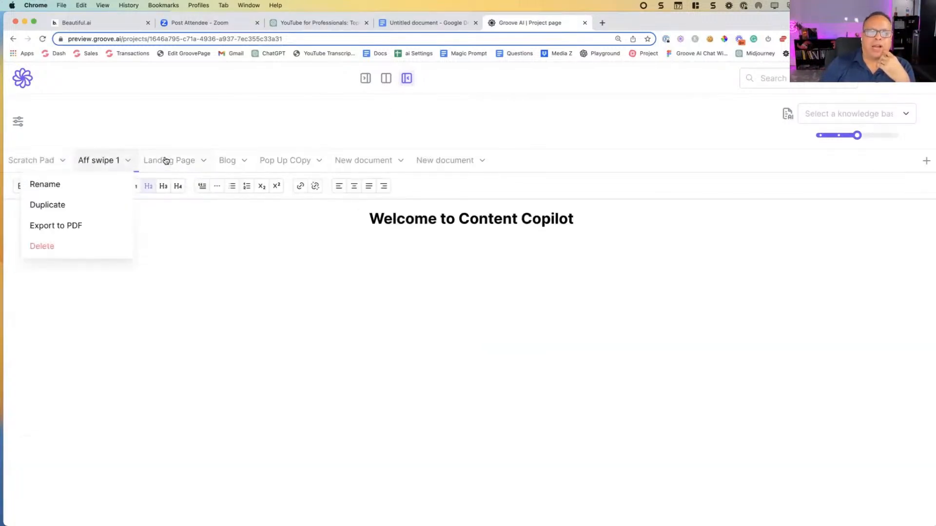
click(176, 161)
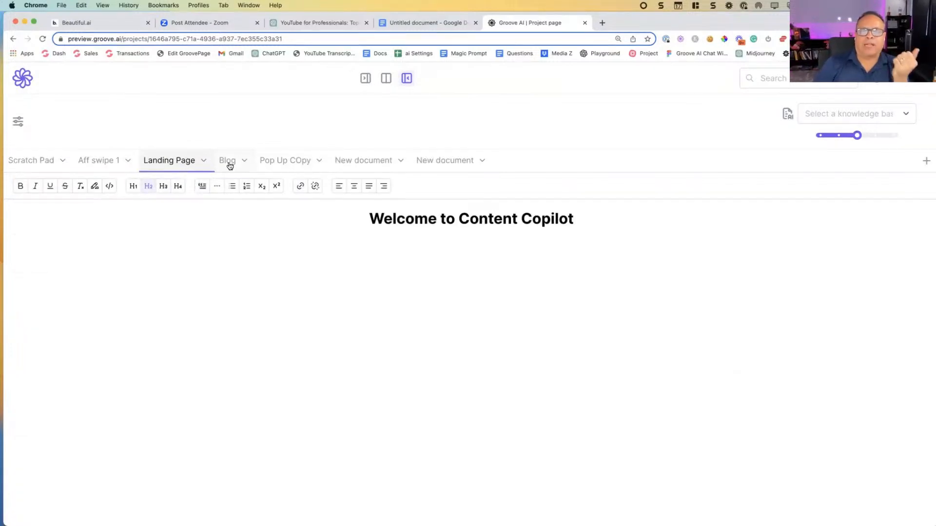
click(247, 164)
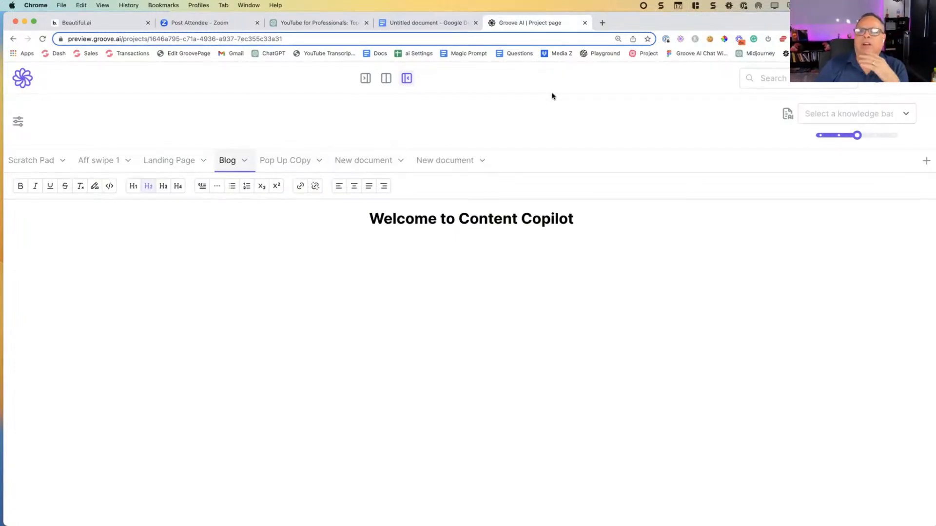
click(752, 78)
click(386, 79)
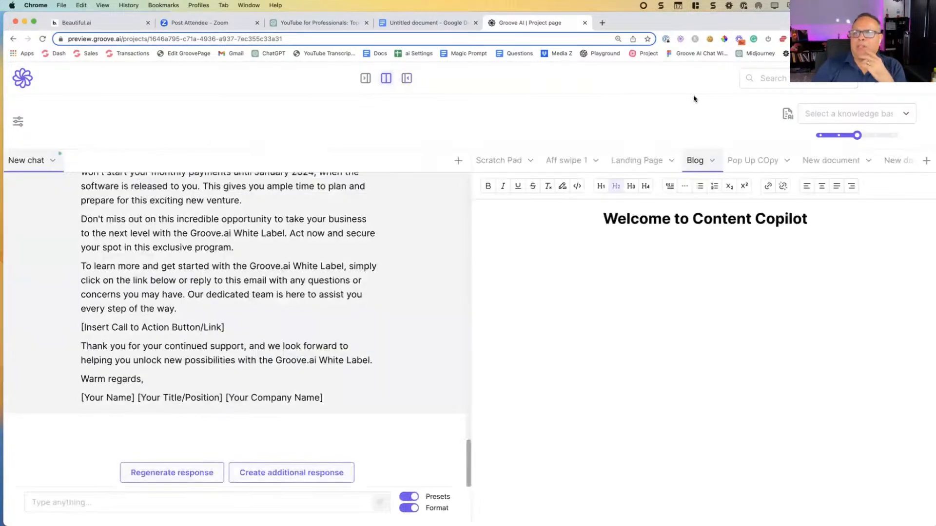
Step: Review the Beautiful.ai slide on ChatGPT's problems for digital marketers, comparing it with the ChatGPT chat history and the blank Google Docs document
click(122, 29)
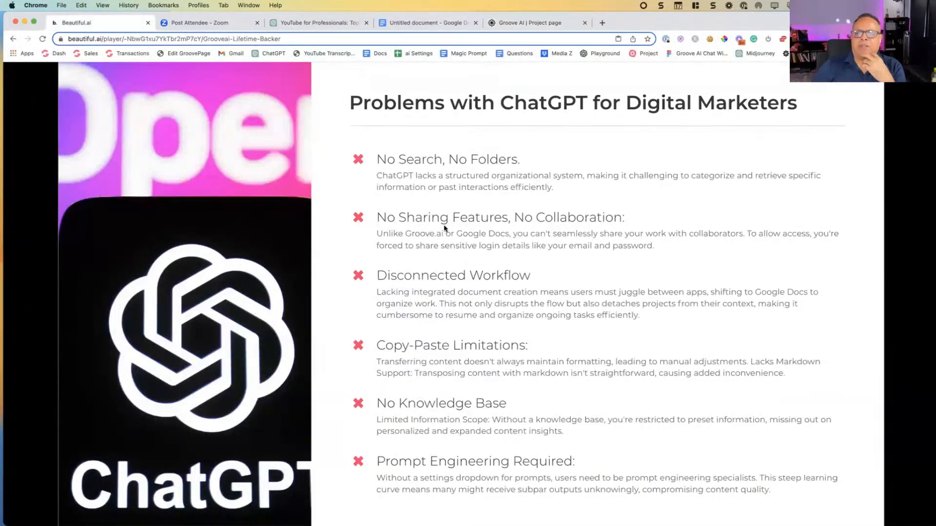
click(332, 23)
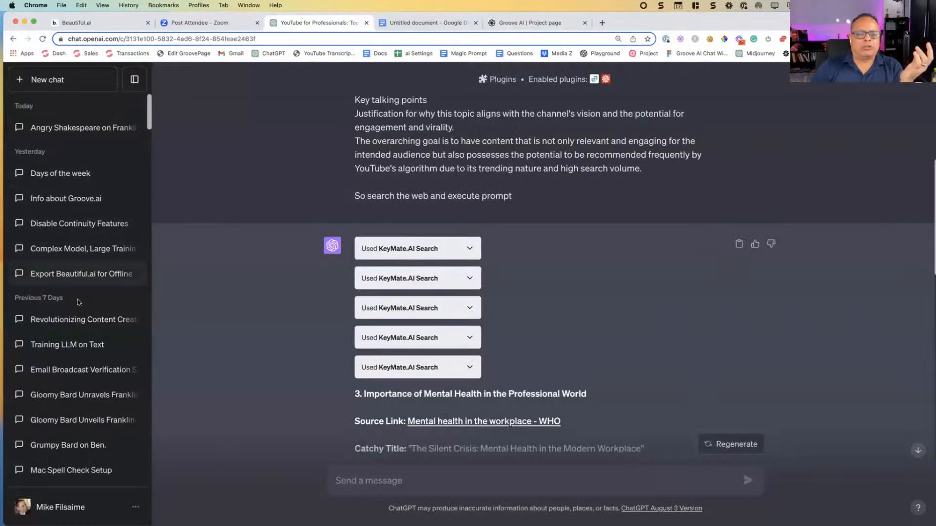
click(421, 22)
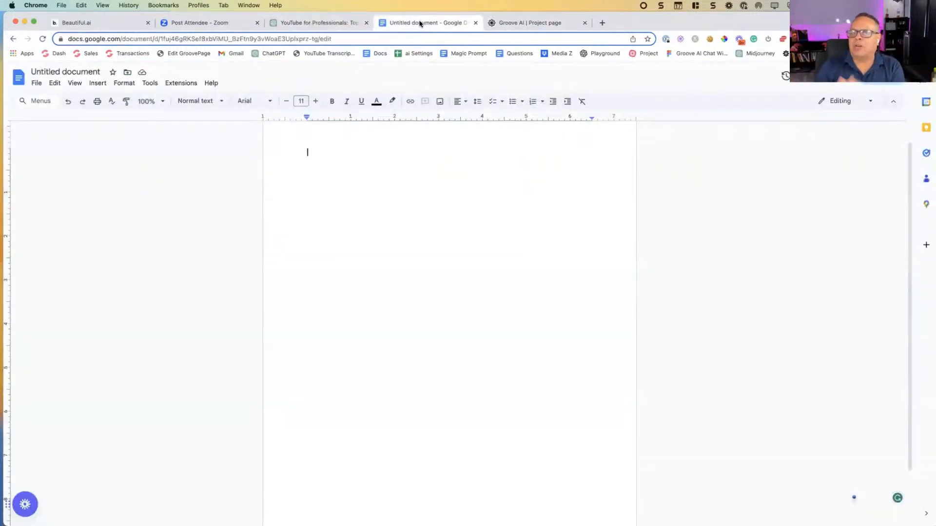
click(102, 25)
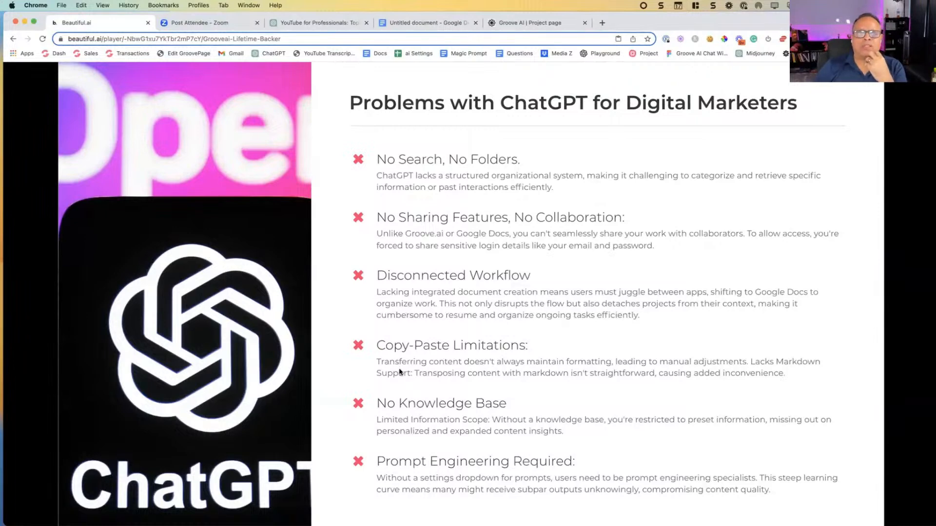
Step: Move the Groove.ai browser tab in front of the others and leave the project for the Knowledge Bases page
drag(544, 27, 110, 26)
click(19, 82)
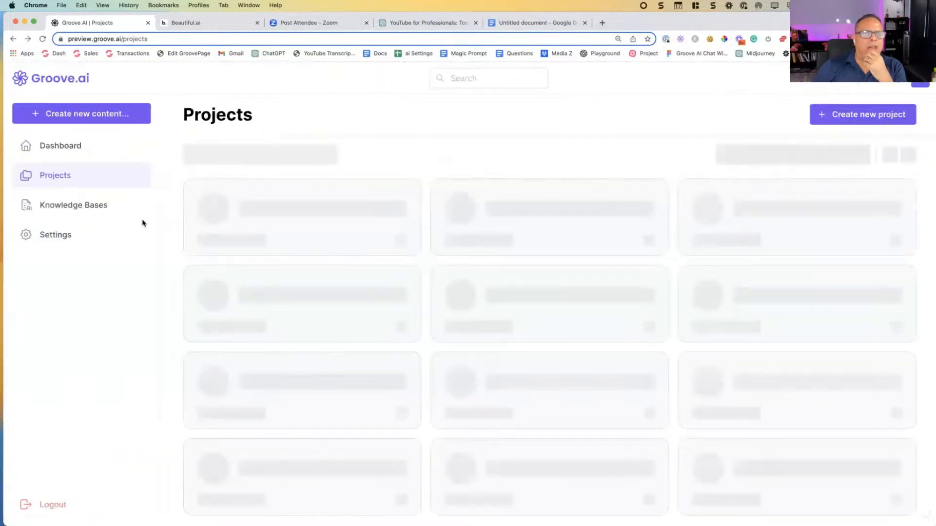
click(102, 213)
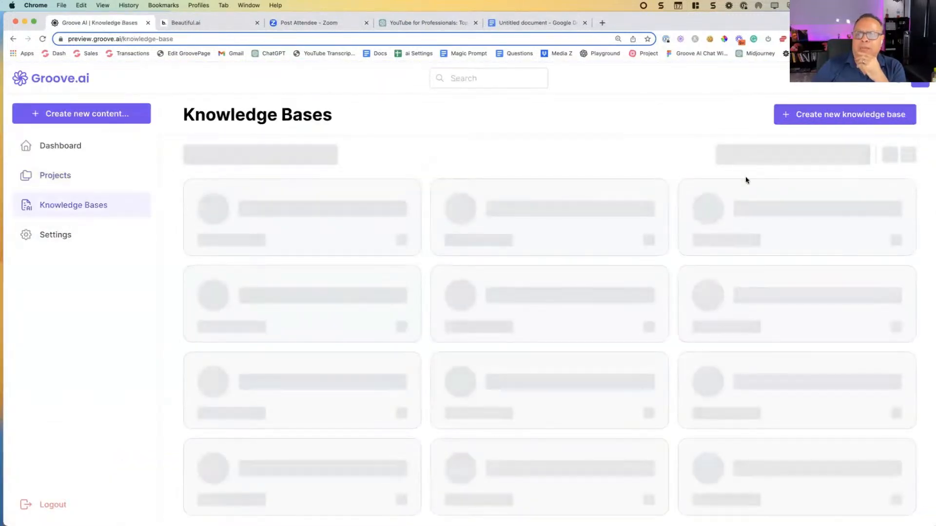
Step: Create a new knowledge base, entering a person's first name as its name
click(809, 117)
click(444, 300)
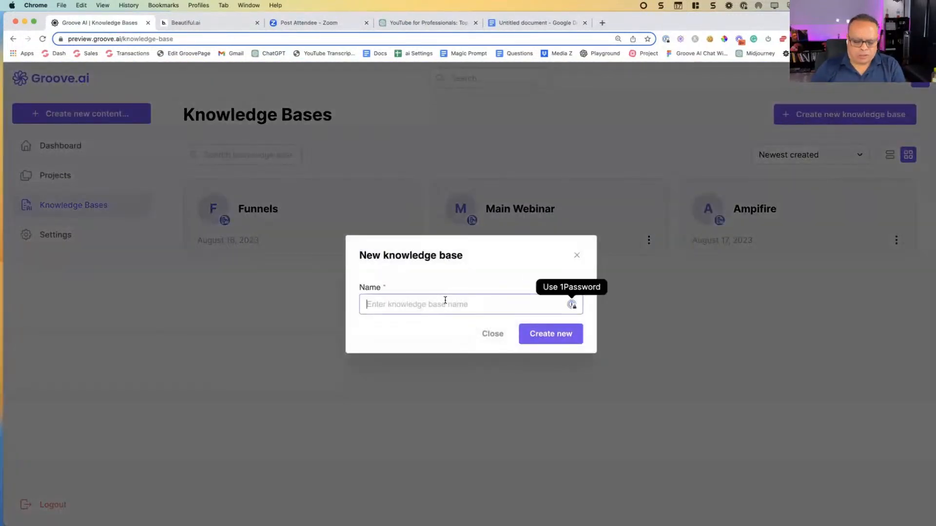
text(Reed)
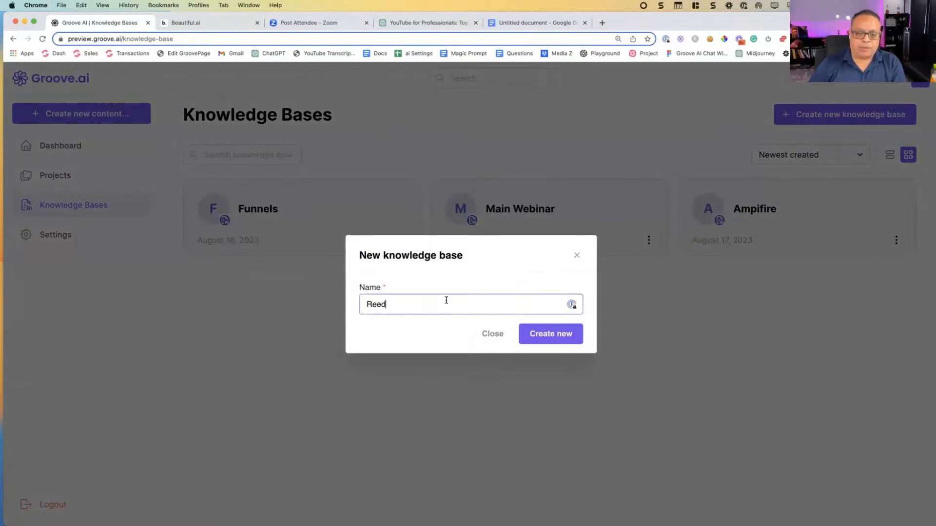
click(553, 337)
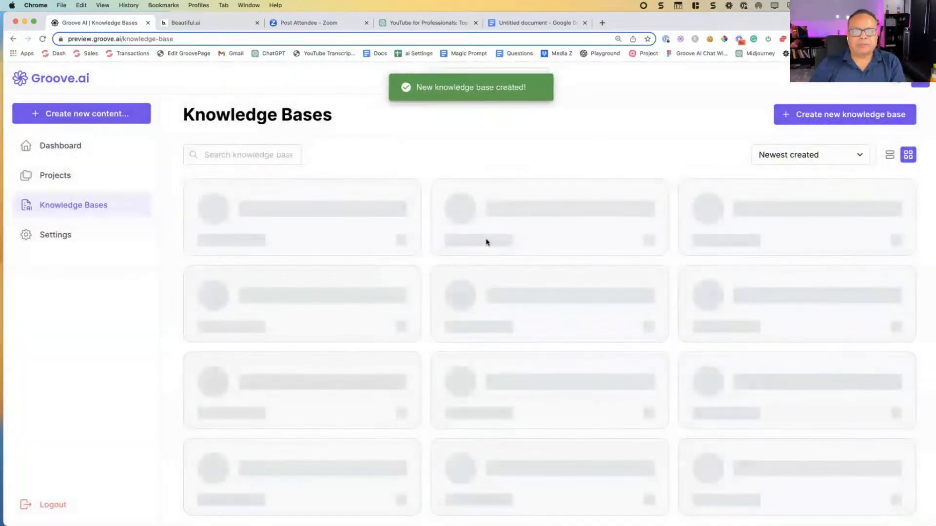
Step: Start a file upload in the new knowledge base and select intro Webinar.txt from the Downloads folder
click(768, 209)
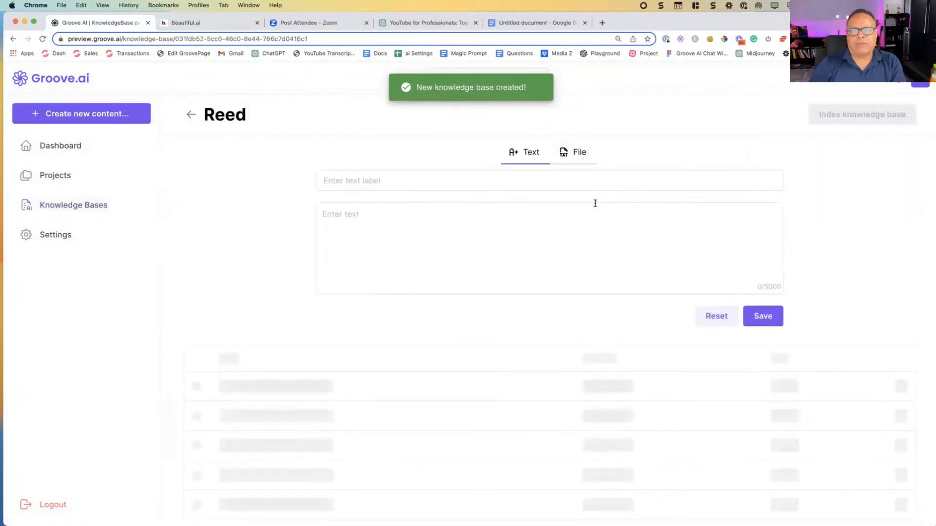
click(574, 152)
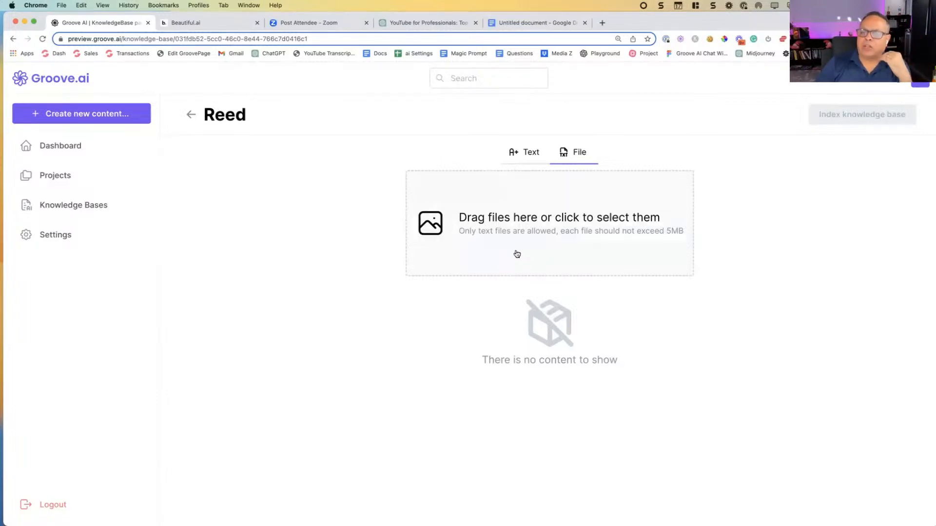
click(523, 208)
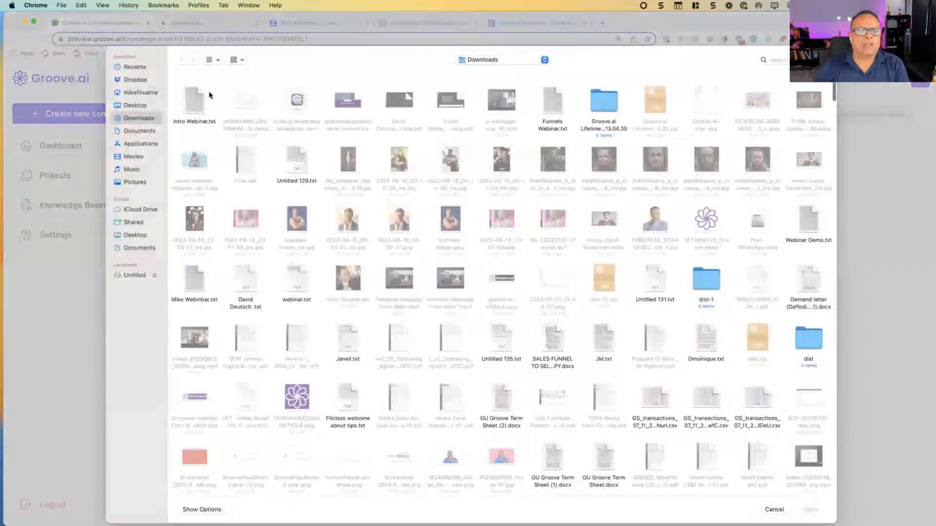
click(193, 94)
Step: Preview intro Webinar.txt and read through its transcript to the end
key(space)
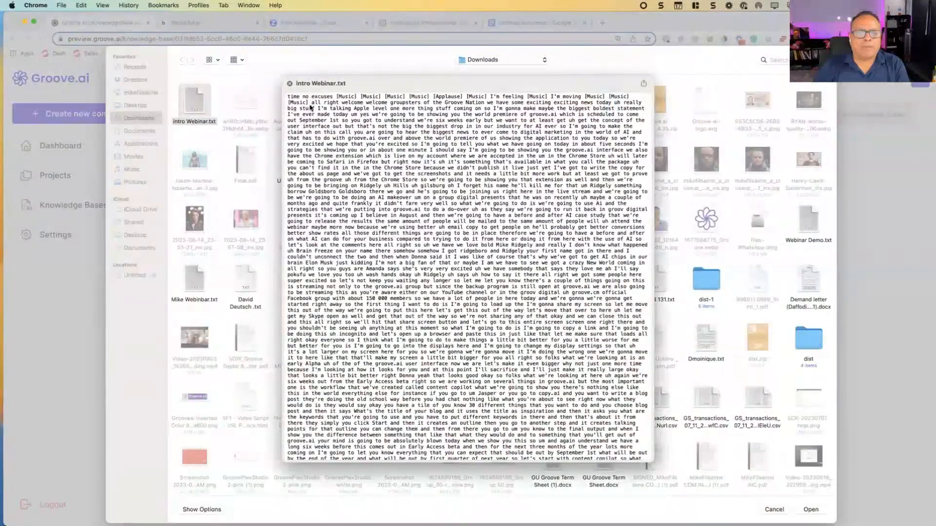
drag(322, 104, 520, 221)
scroll(507, 251, down, 3)
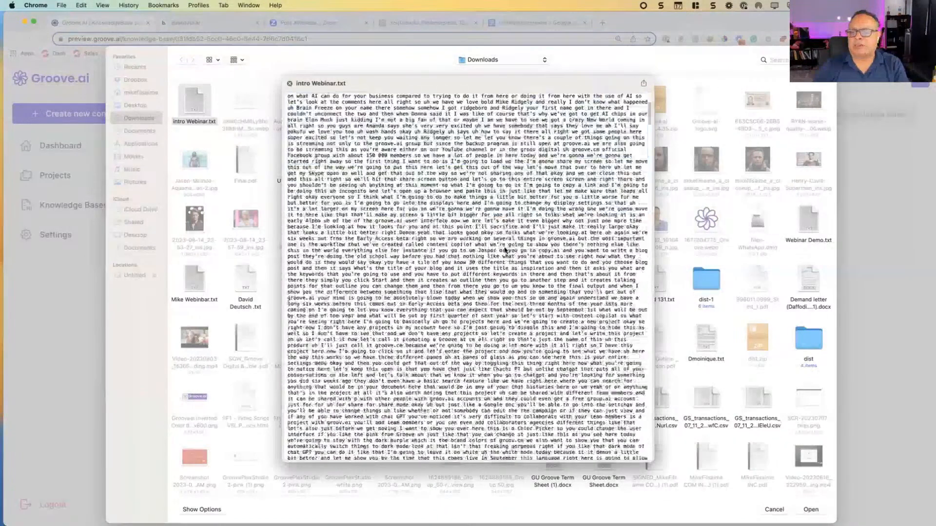
scroll(595, 225, down, 4)
scroll(642, 168, down, 15)
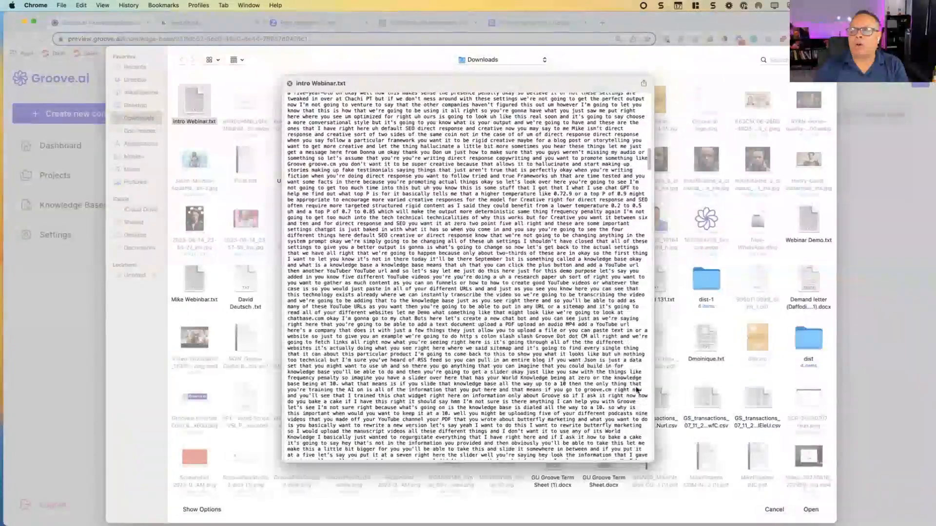
scroll(384, 247, down, 20)
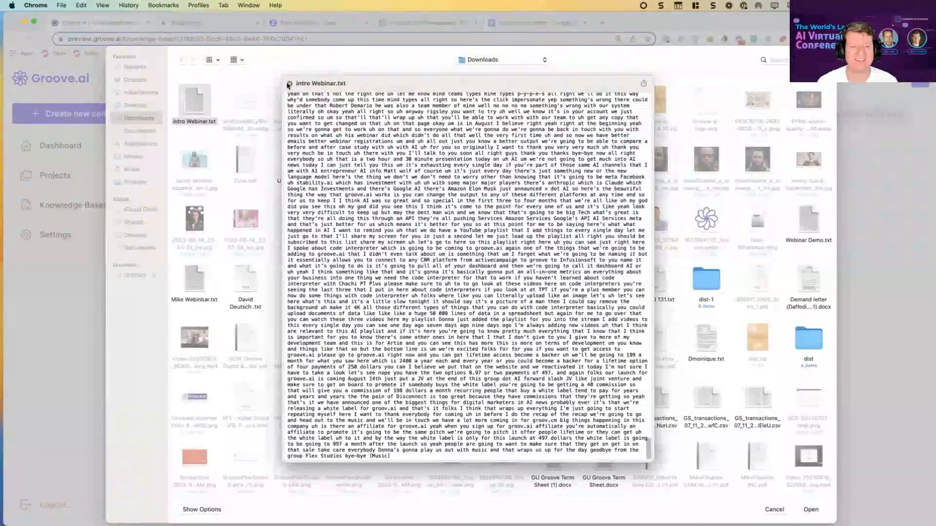
key(space)
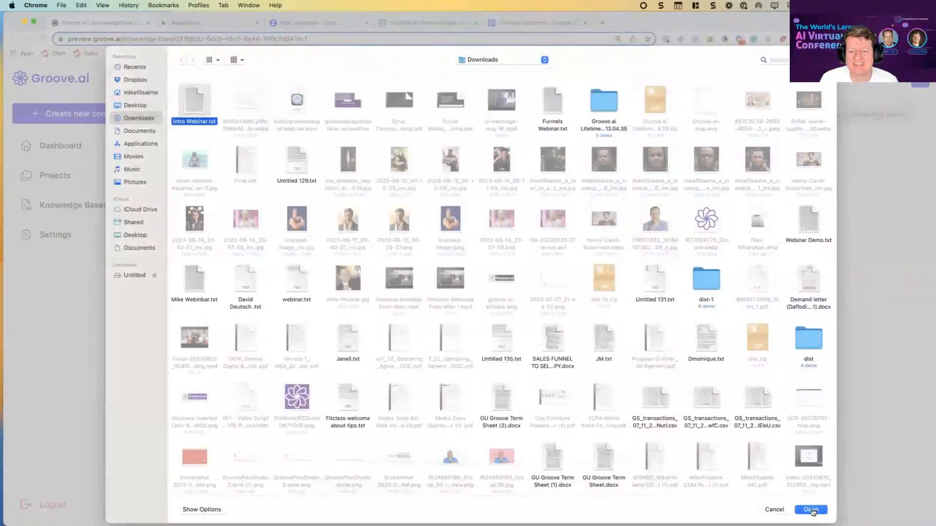
Step: Upload intro Webinar.txt to the new knowledge base, then reopen the file picker and dismiss it without adding another file
click(810, 509)
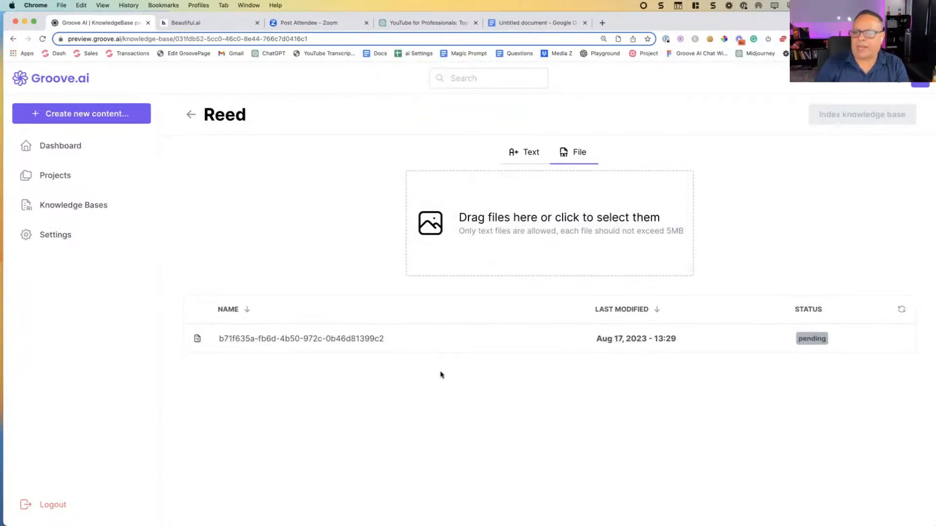
click(483, 210)
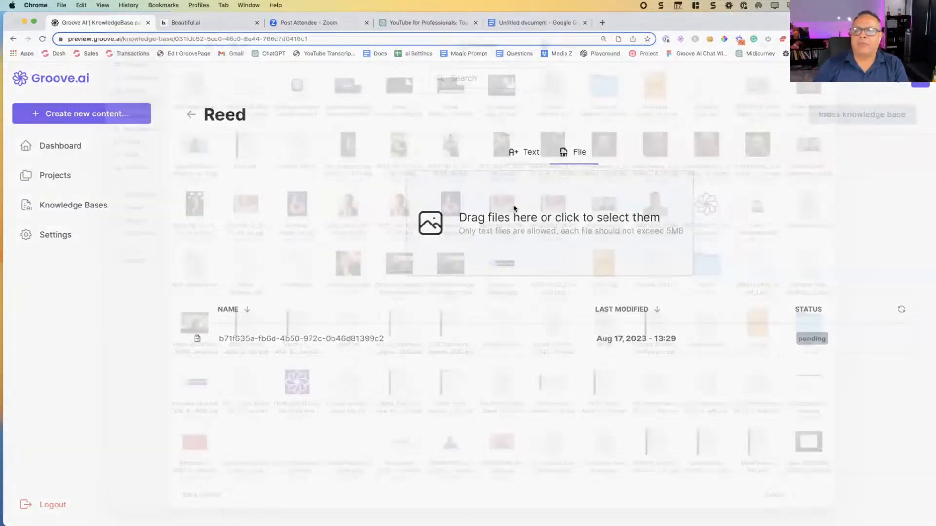
key(Escape)
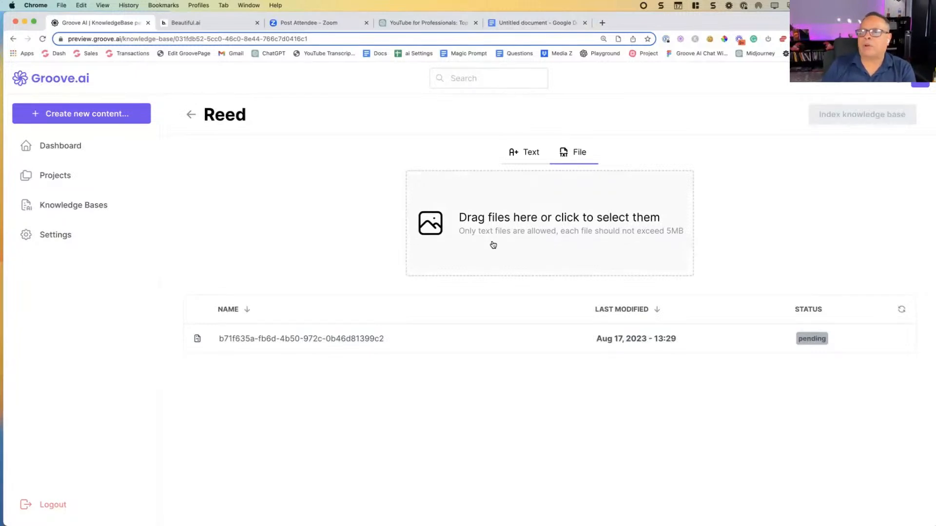
Step: Open the Groove.ai project from the Dashboard and select the newly created knowledge base for it
click(58, 146)
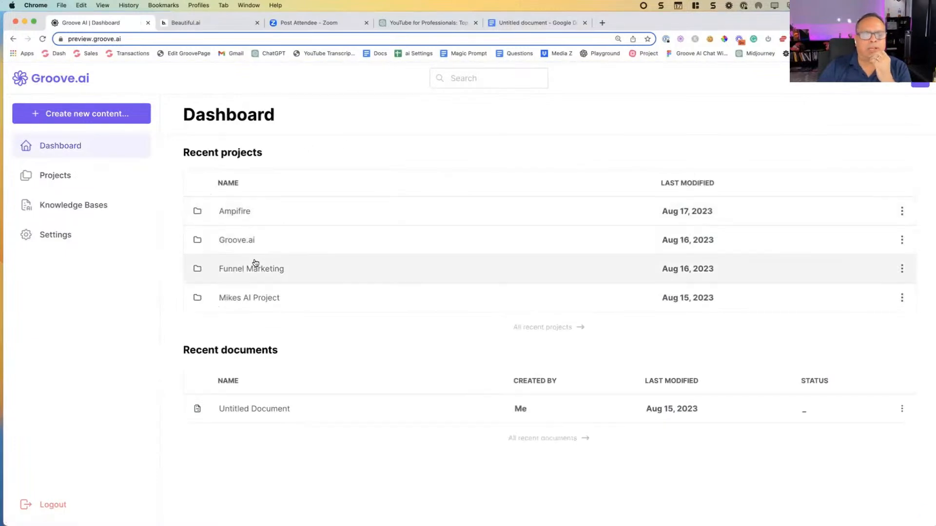
click(237, 247)
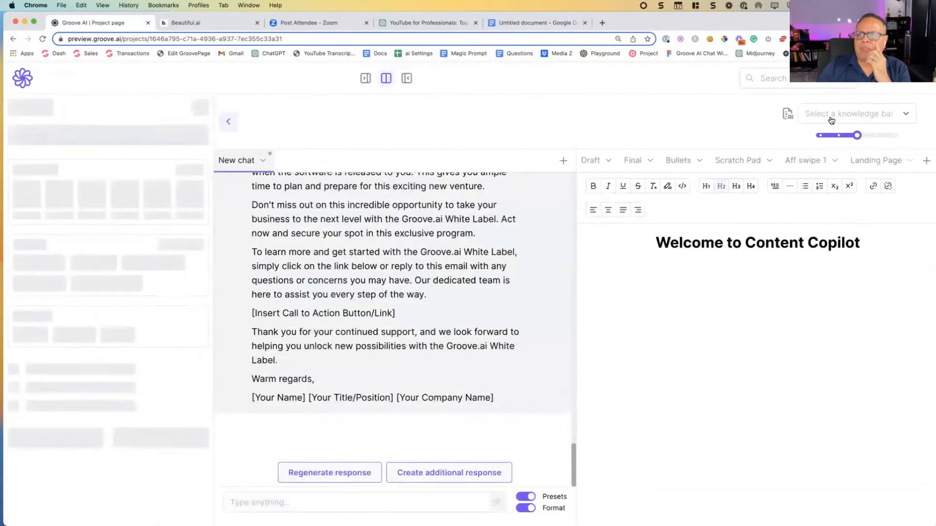
click(830, 116)
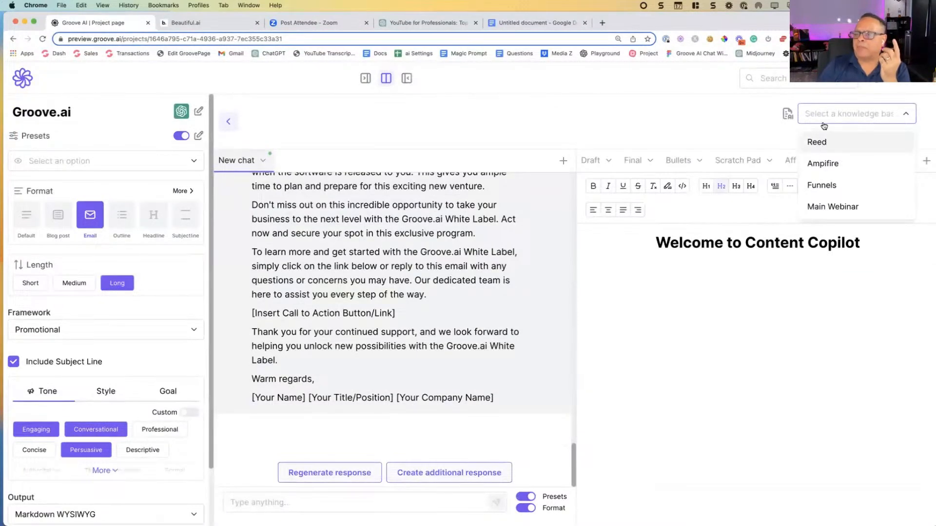
click(822, 144)
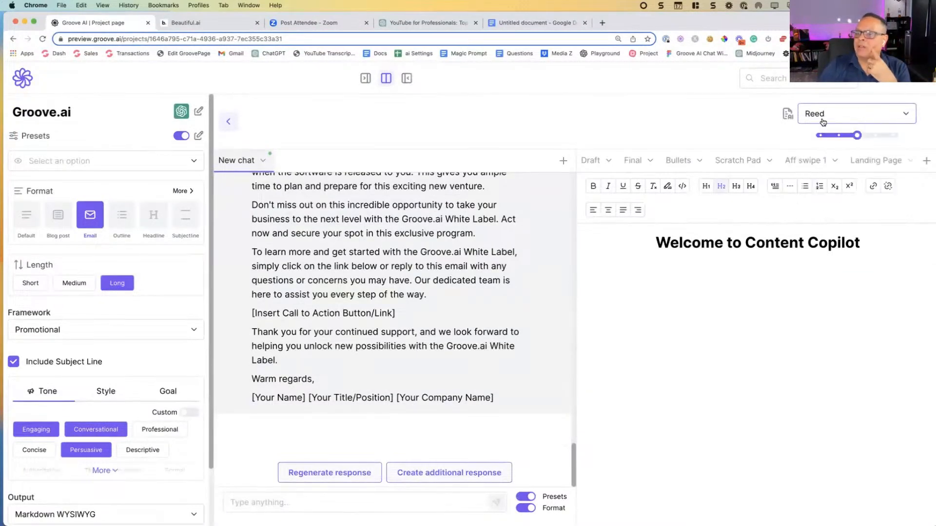
Step: Try the knowledge base reliance level at its minimum, 100, 50 and 75, and finish with it set to 25
click(820, 135)
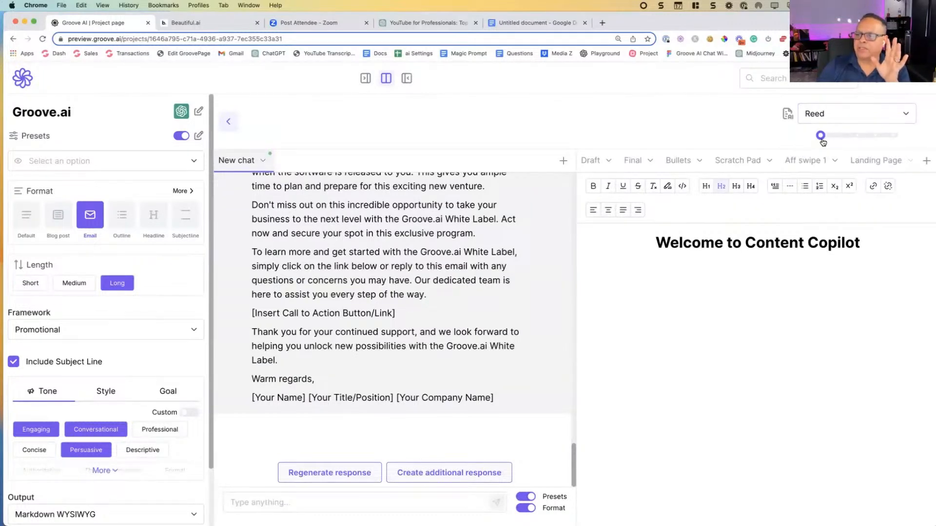
drag(820, 135, 893, 137)
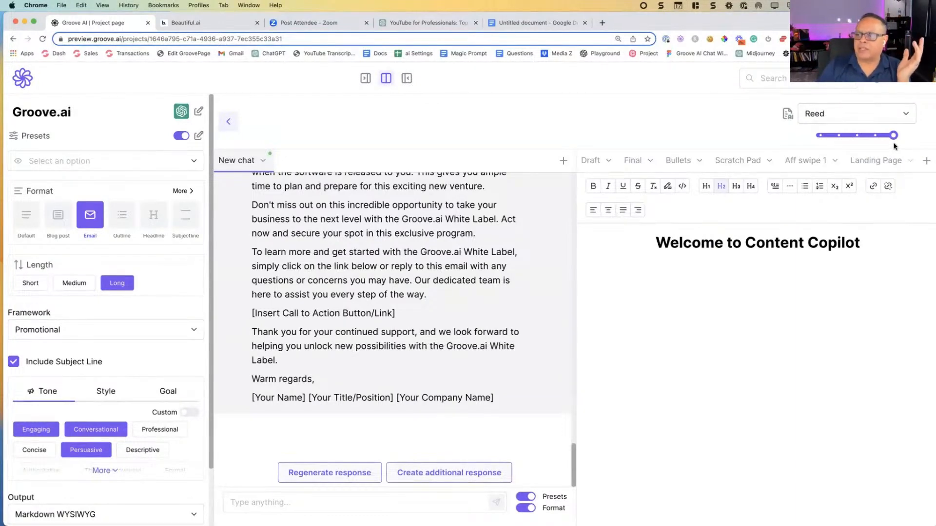
mouse_move(893, 136)
mouse_down()
mouse_move(804, 144)
mouse_move(888, 142)
mouse_up()
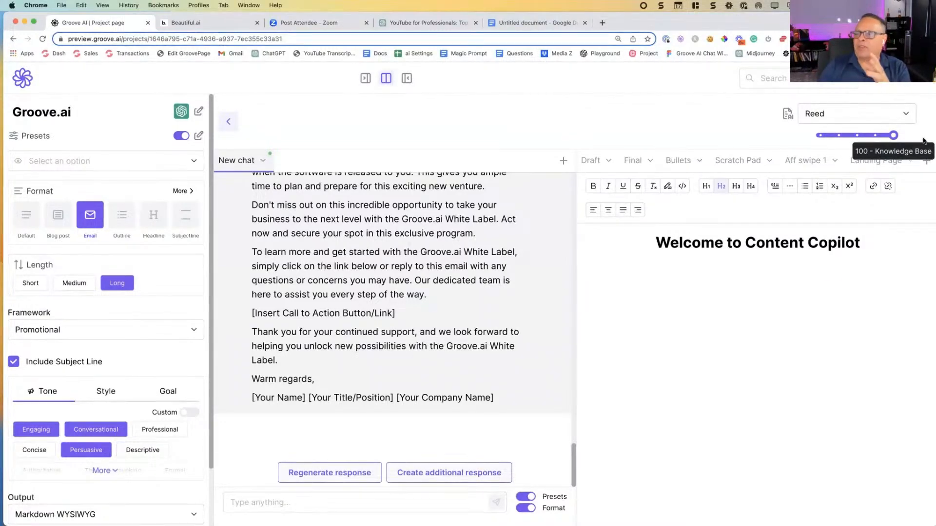
click(862, 143)
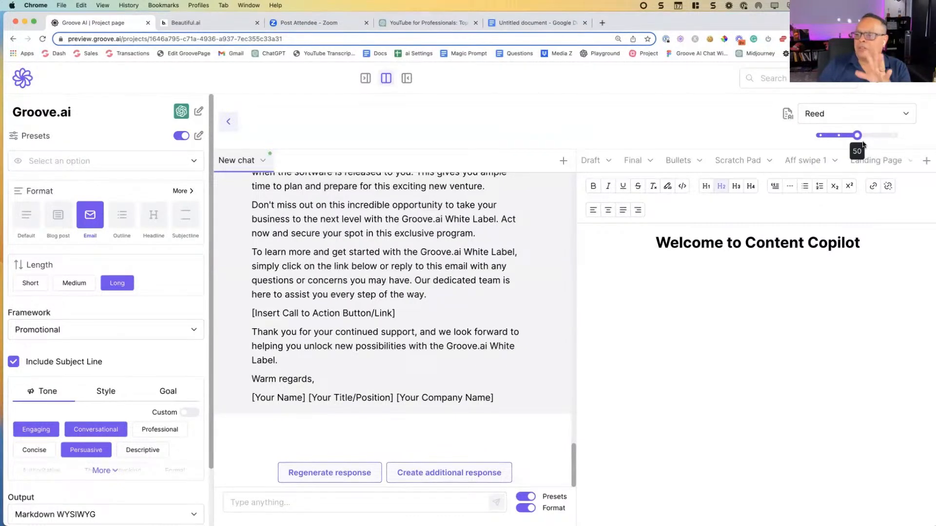
click(872, 143)
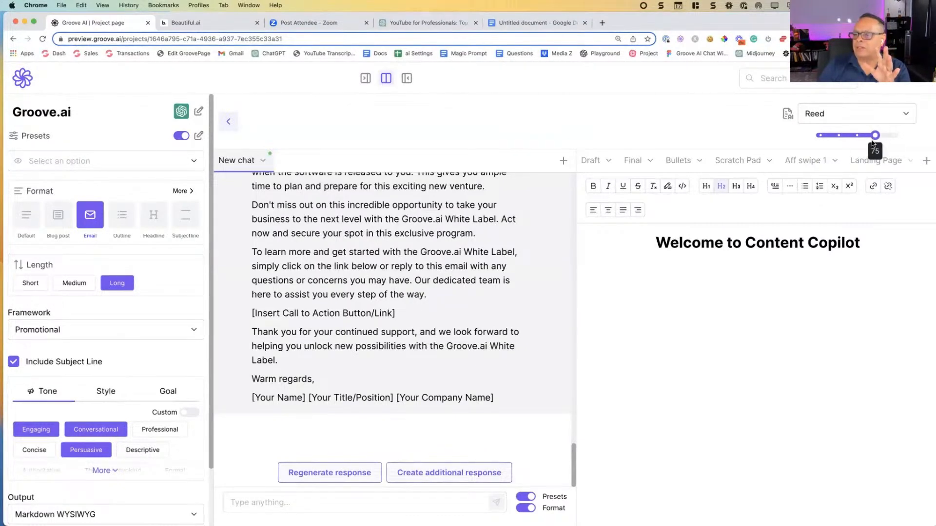
click(836, 143)
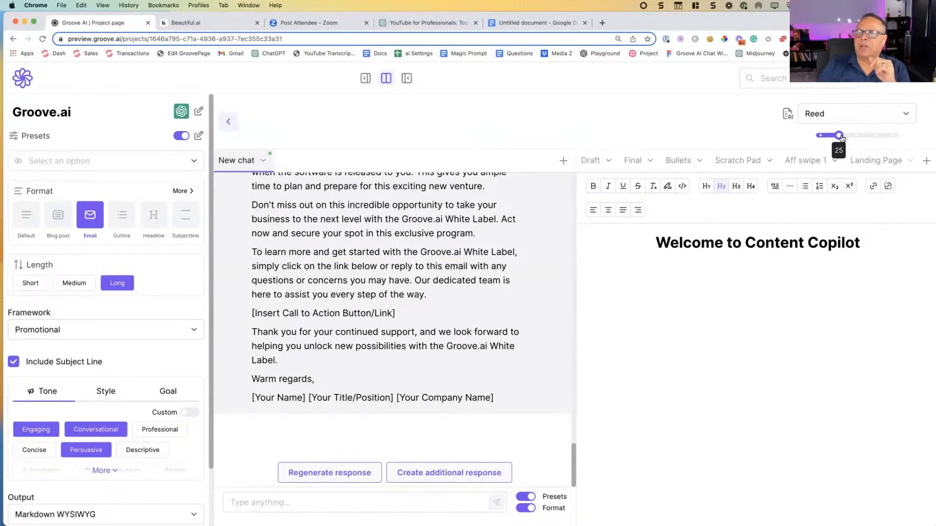
Step: Switch to the Beautiful.ai presentation showing the Problems with ChatGPT for Digital Marketers slide
click(214, 24)
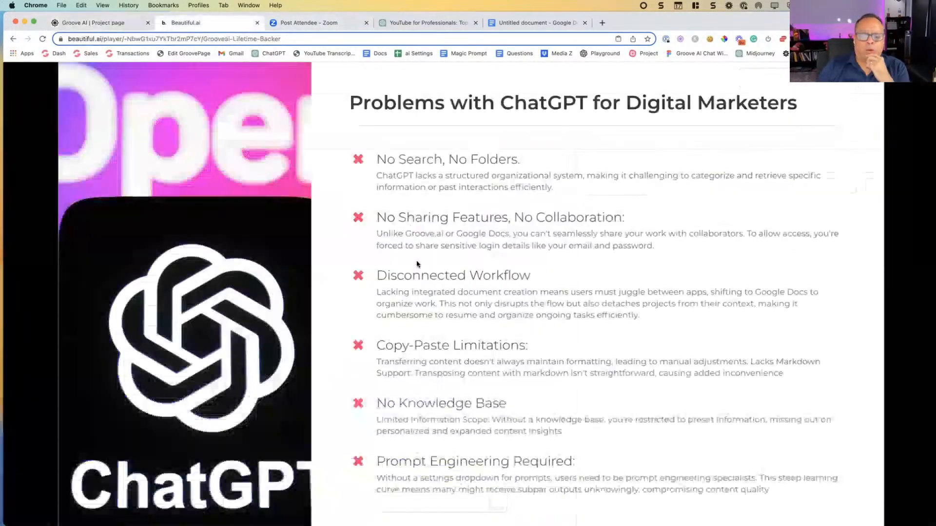
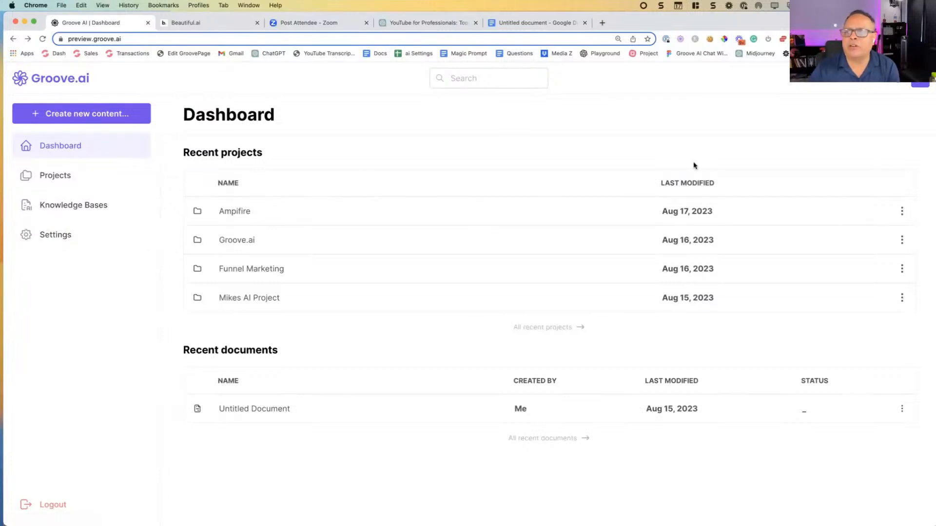
Step: Create a new blank document from the Dashboard and return to the Dashboard without adding content
click(87, 115)
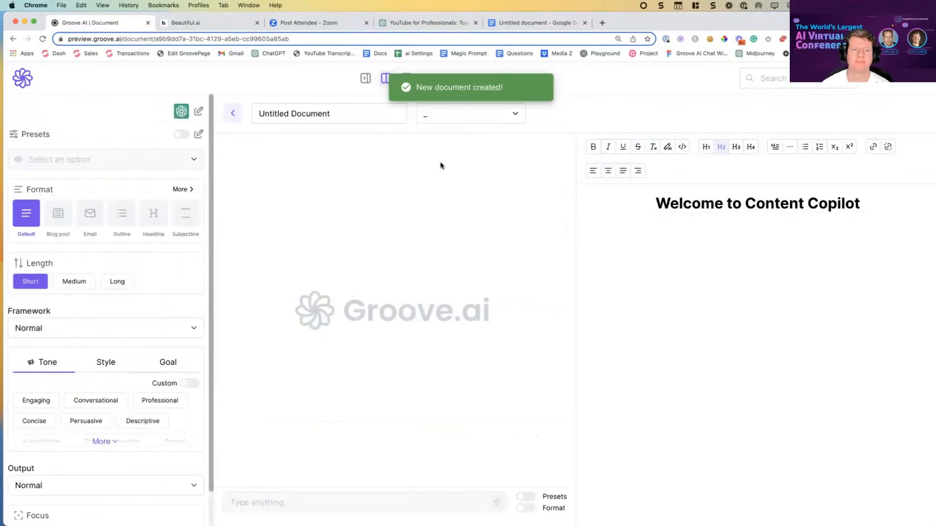
click(24, 77)
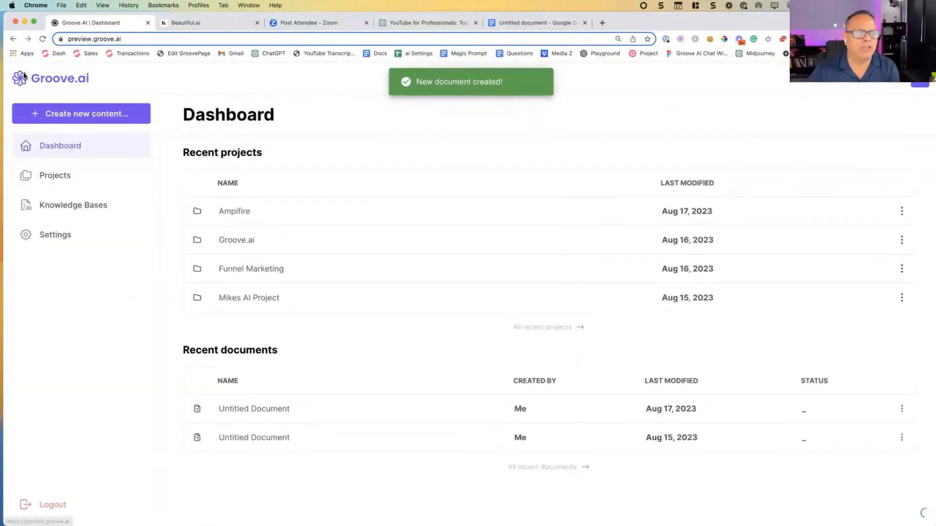
Step: Create a new project named AI VC in Projects and open it
click(55, 176)
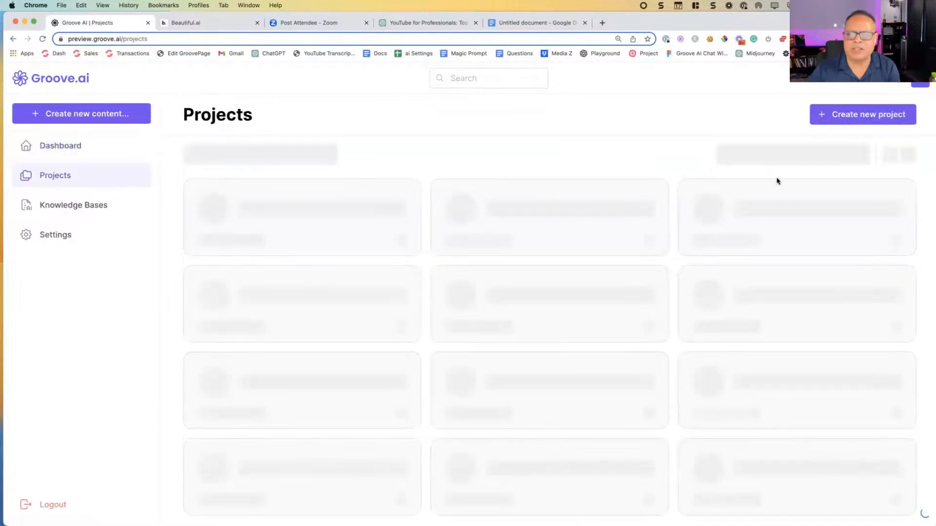
click(835, 115)
click(396, 303)
text(A)
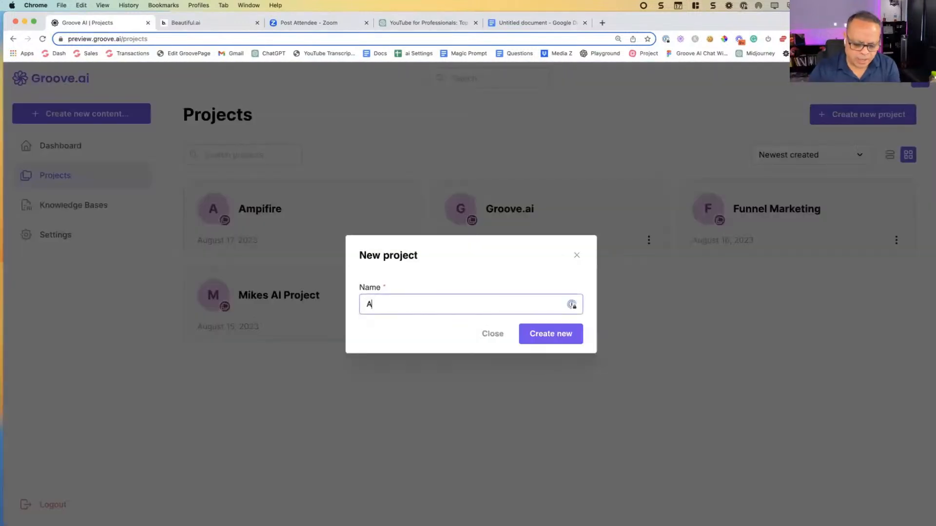
text(I VC)
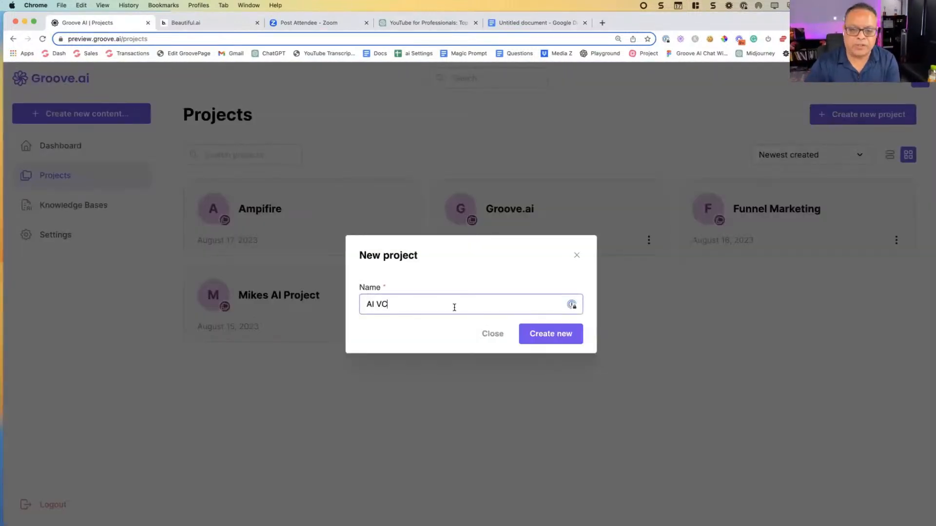
click(560, 334)
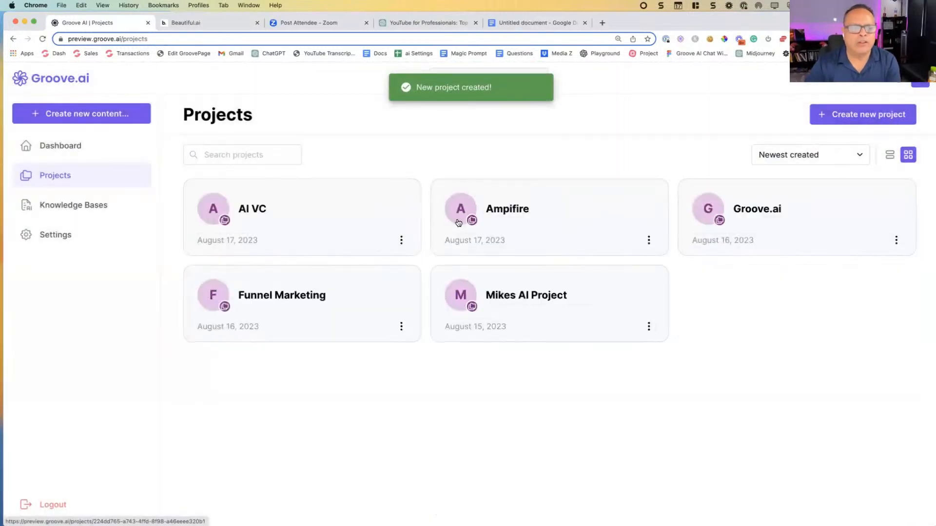
click(342, 223)
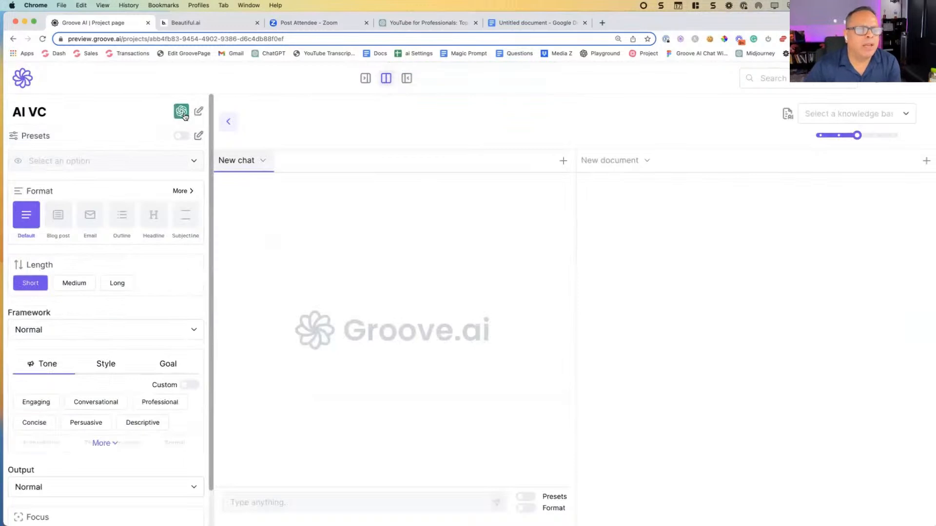
Step: Choose Open AI - 3.5 as the AI service and enable both Presets and Format for the chat
click(187, 114)
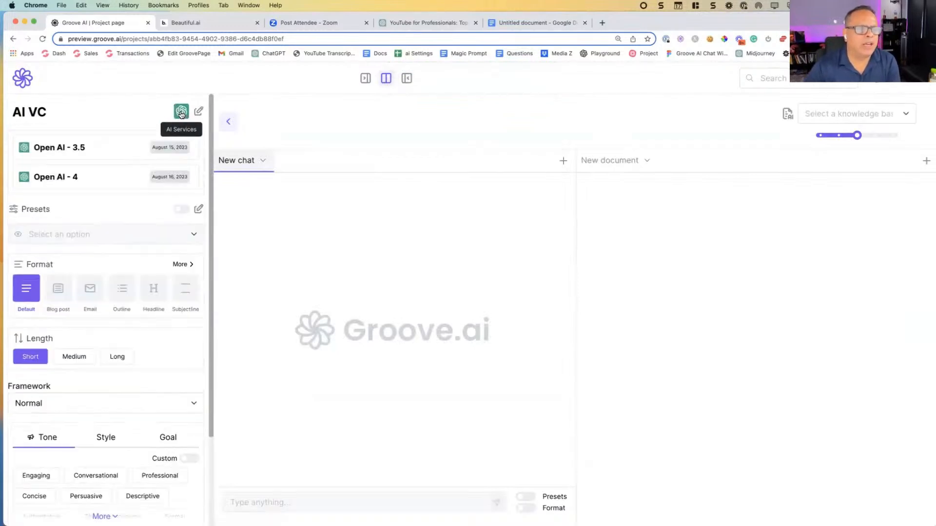
click(110, 153)
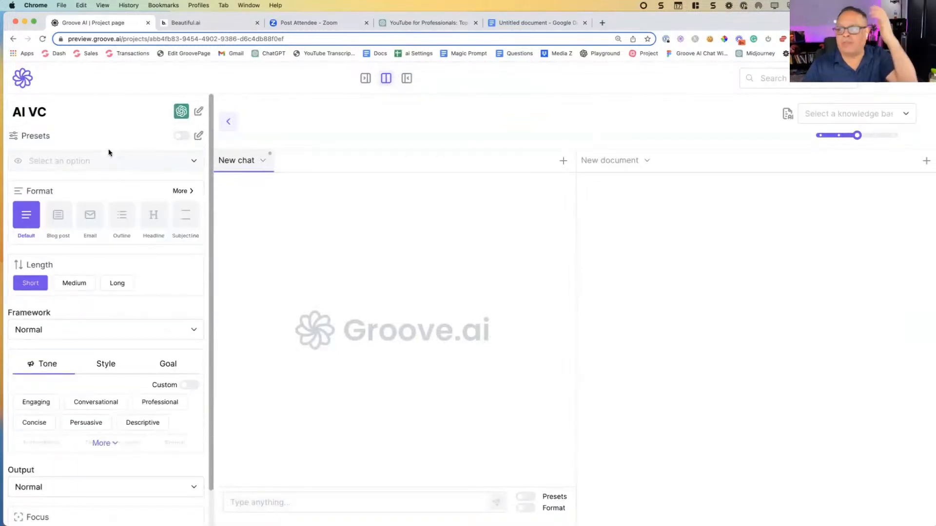
click(181, 136)
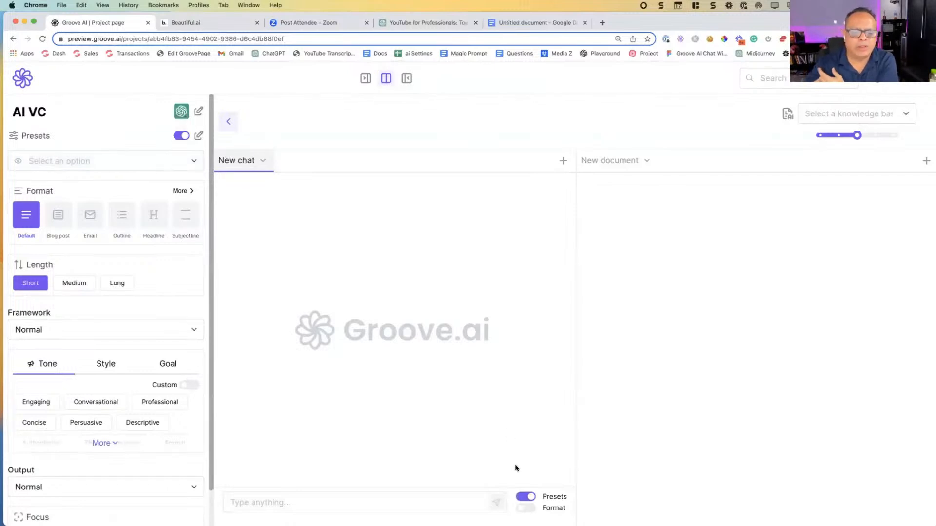
click(523, 508)
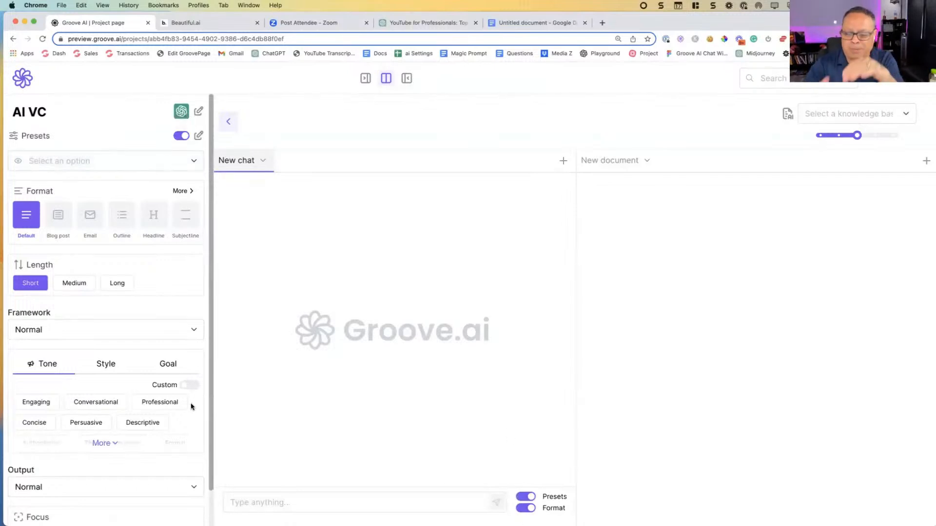
Step: Check the project's preset choices, then open the form for a new preset and show its Act like roles
click(179, 160)
click(180, 160)
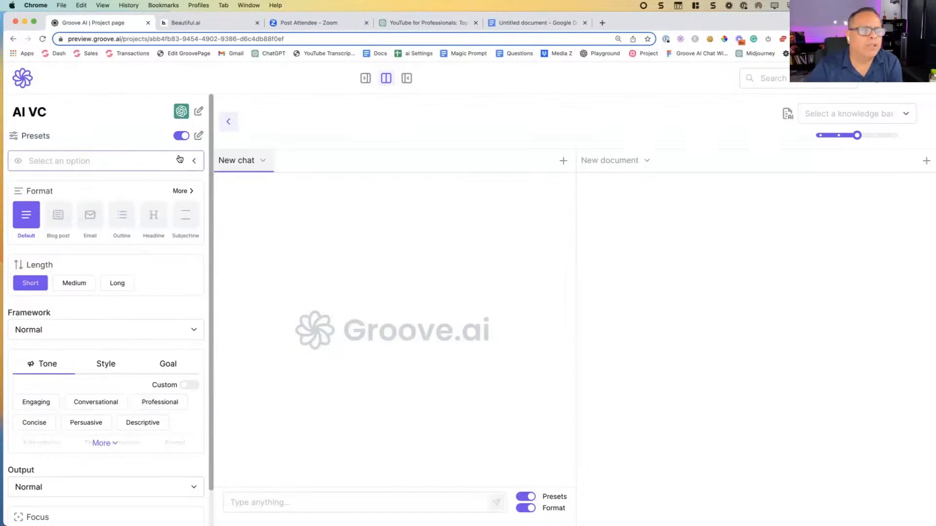
click(198, 136)
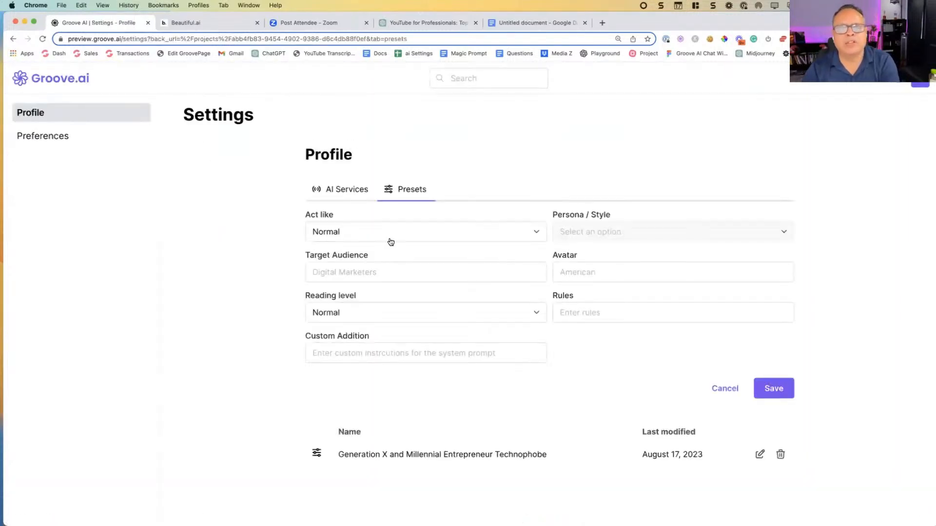
click(399, 238)
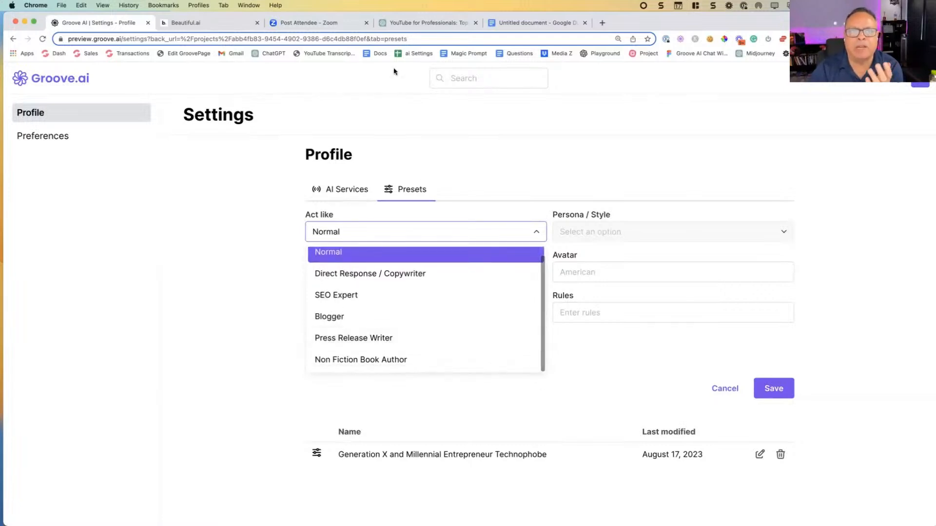
Step: Open the Settings for Groove.ai spreadsheet in a new browser tab and select the Direct Response / Copywriter role on the Role/ Persona sheet
click(600, 23)
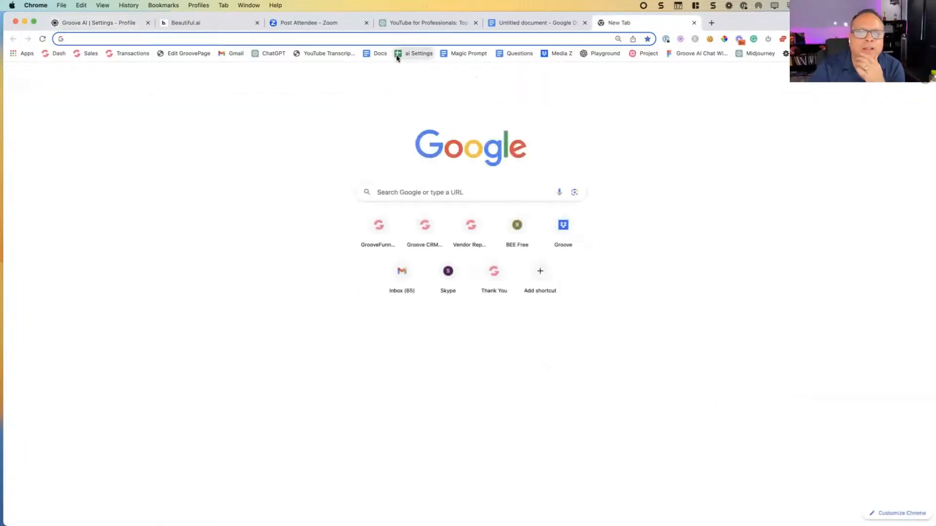
click(411, 54)
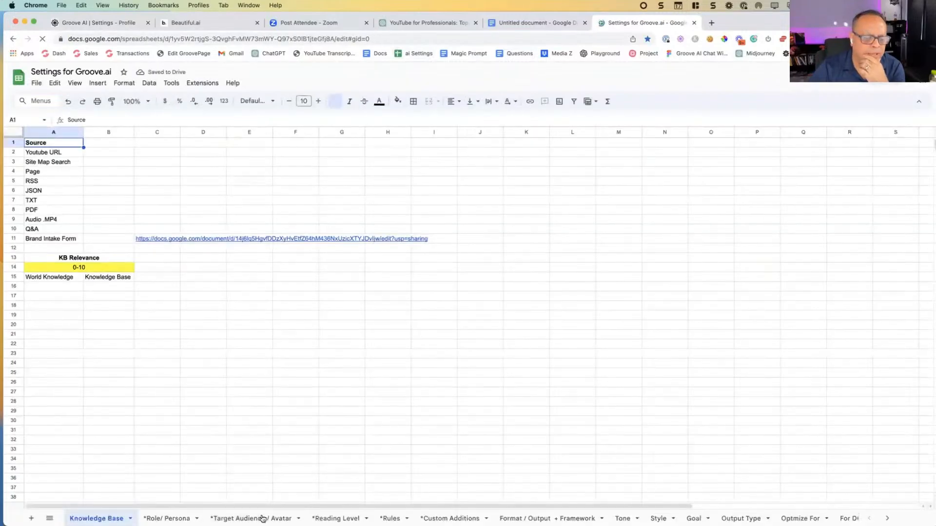
click(79, 319)
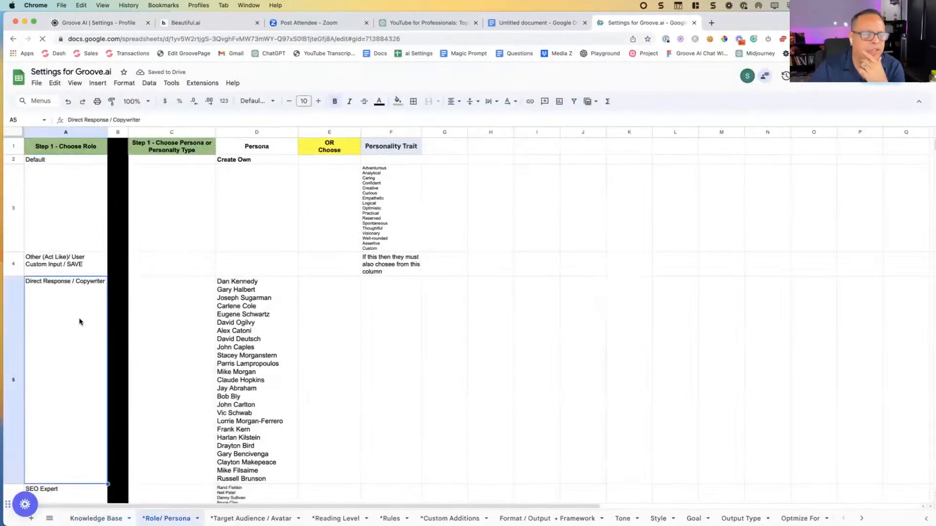
Step: Go down the role list to News Journalist and enlarge the sheet view to 125%
key(Down)
key(Down)
key(Down)
key(Down)
key(Down)
key(Down)
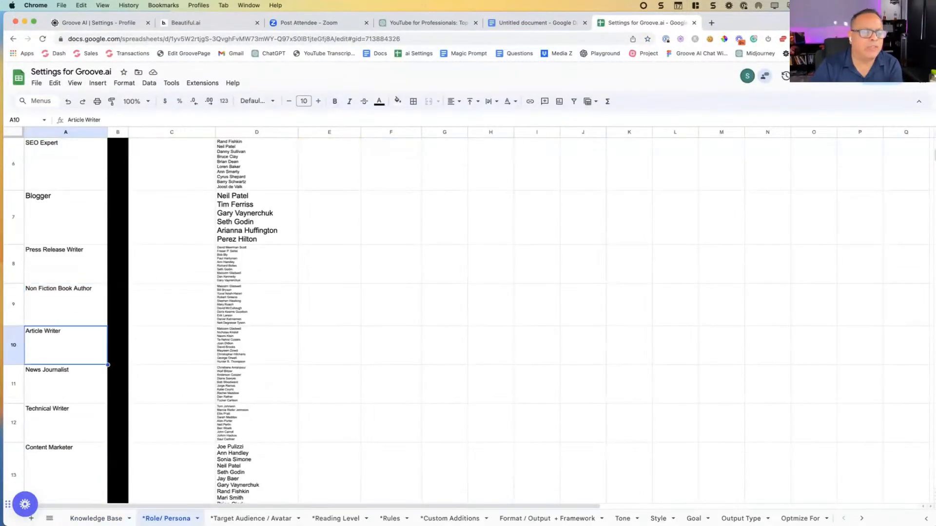
click(134, 100)
click(131, 177)
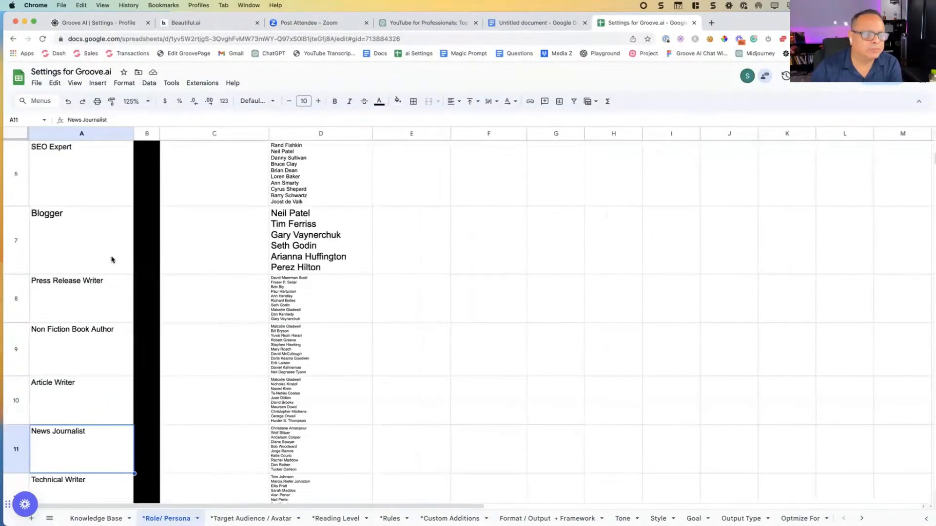
Step: Examine the Non Fiction Book Author, Article Writer, News Journalist and Screenwriter roles and the personas listed for them
click(100, 356)
click(290, 339)
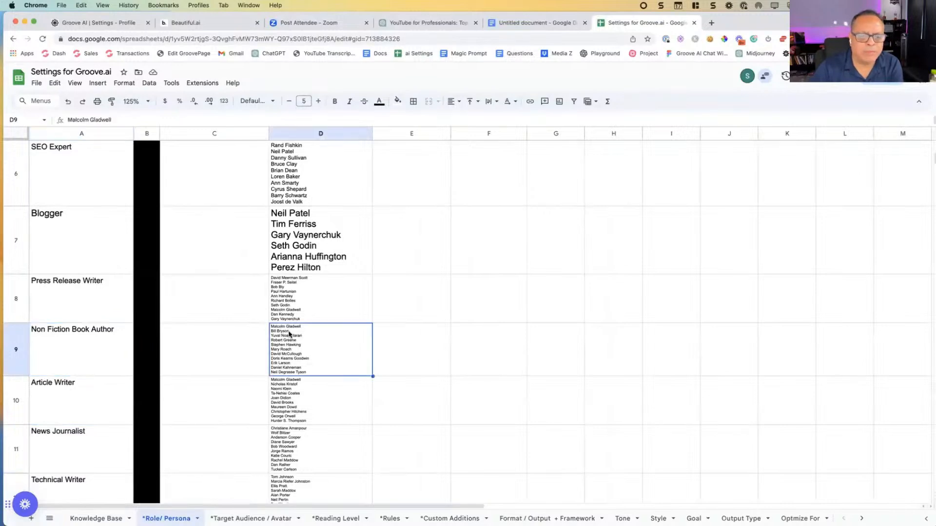
click(99, 404)
click(86, 435)
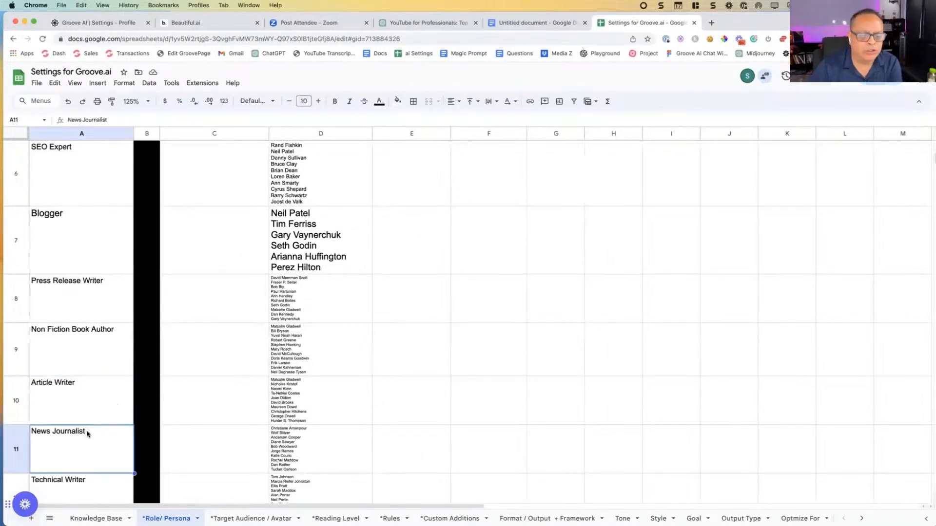
scroll(85, 430, down, 5)
scroll(83, 389, down, 6)
scroll(83, 389, down, 5)
scroll(83, 354, up, 10)
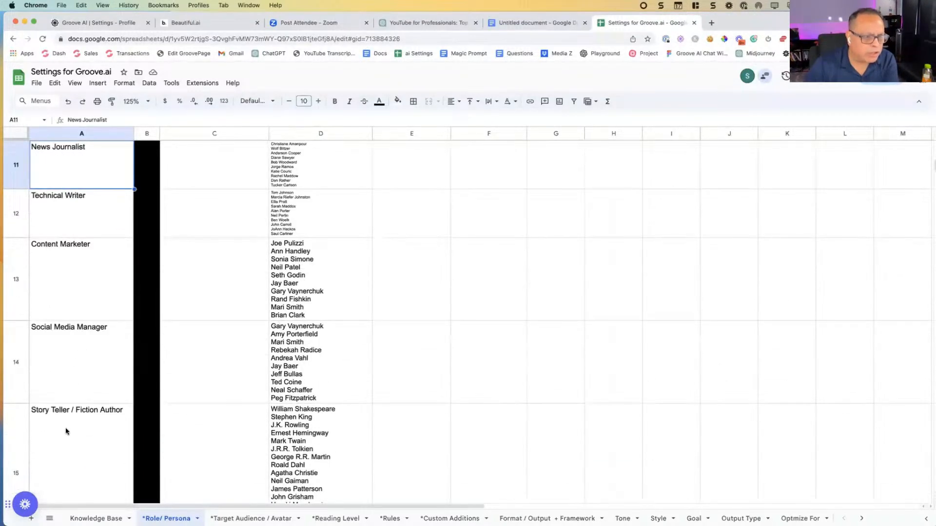
scroll(66, 432, down, 2)
click(59, 458)
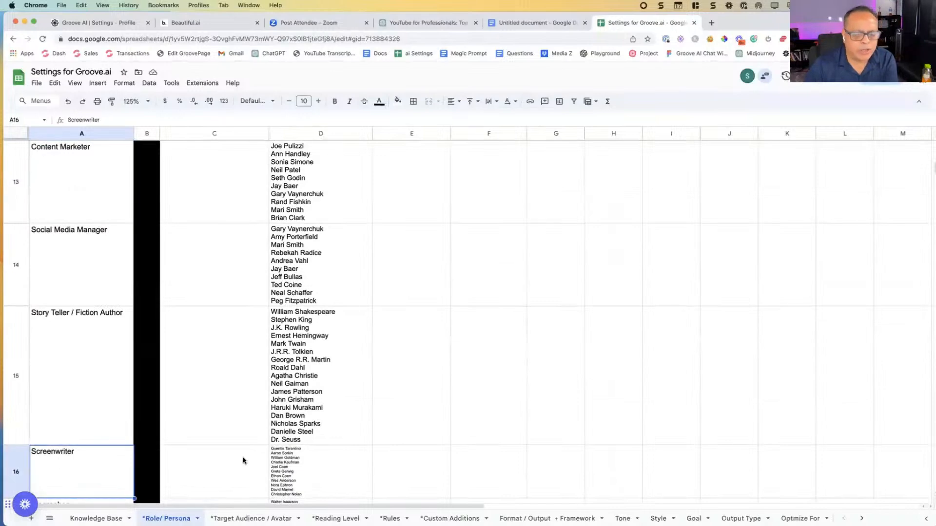
click(277, 460)
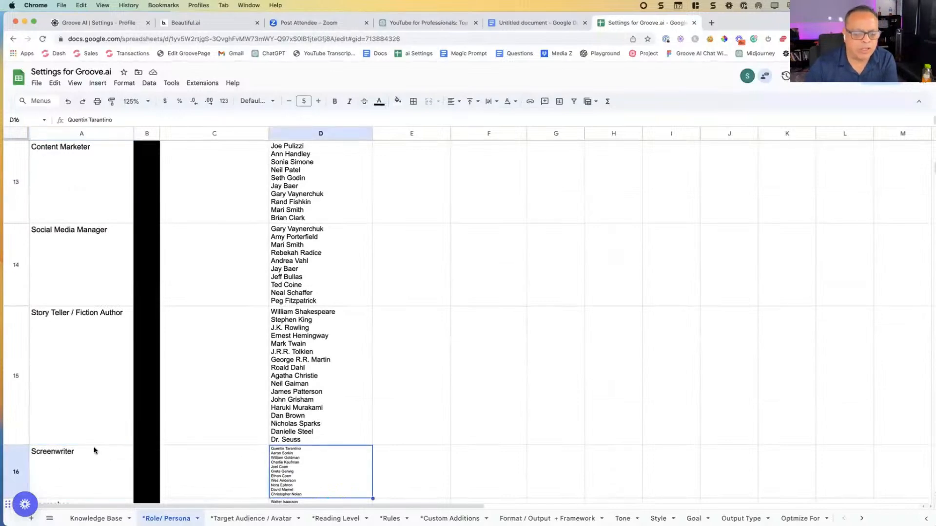
Step: Examine the Curriculum Developer role with its personas, then look back over the earlier roles and persona lists
scroll(94, 448, down, 10)
scroll(86, 415, down, 3)
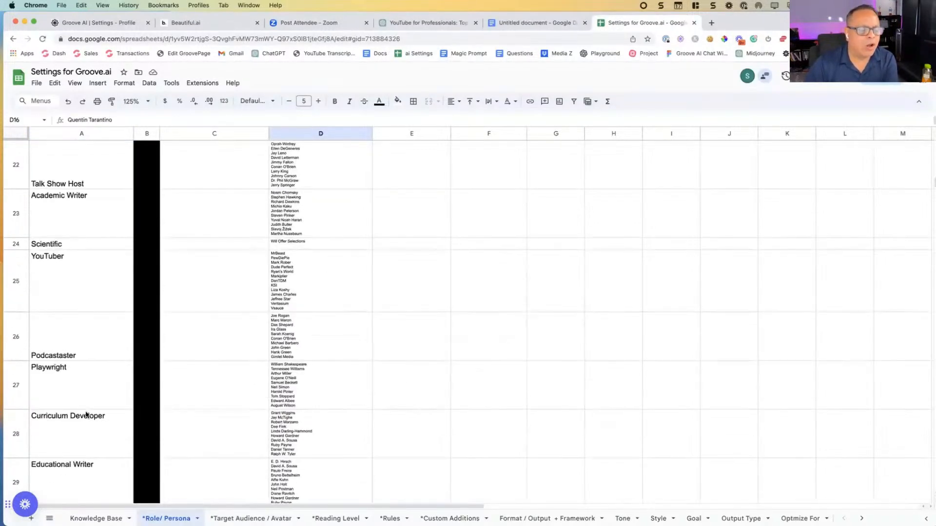
click(73, 427)
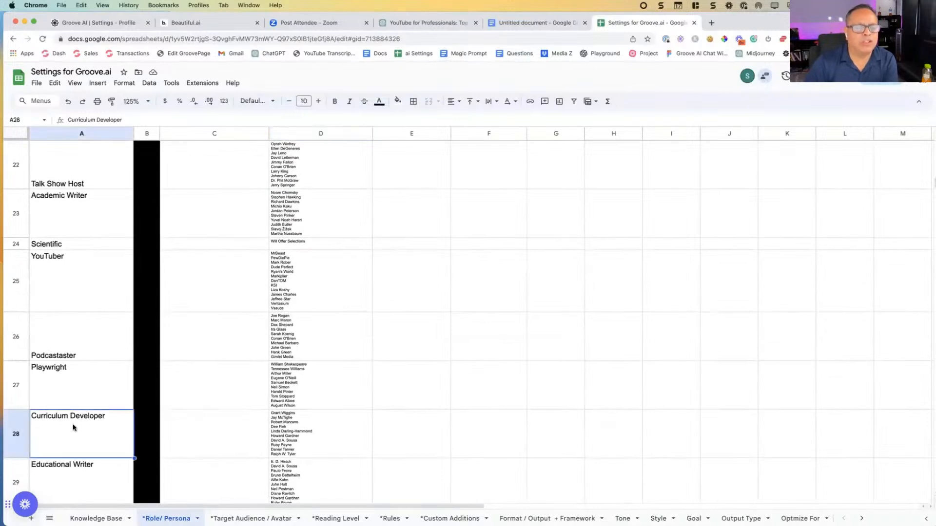
click(317, 430)
scroll(157, 413, up, 10)
scroll(157, 413, up, 2)
scroll(151, 410, right, 2)
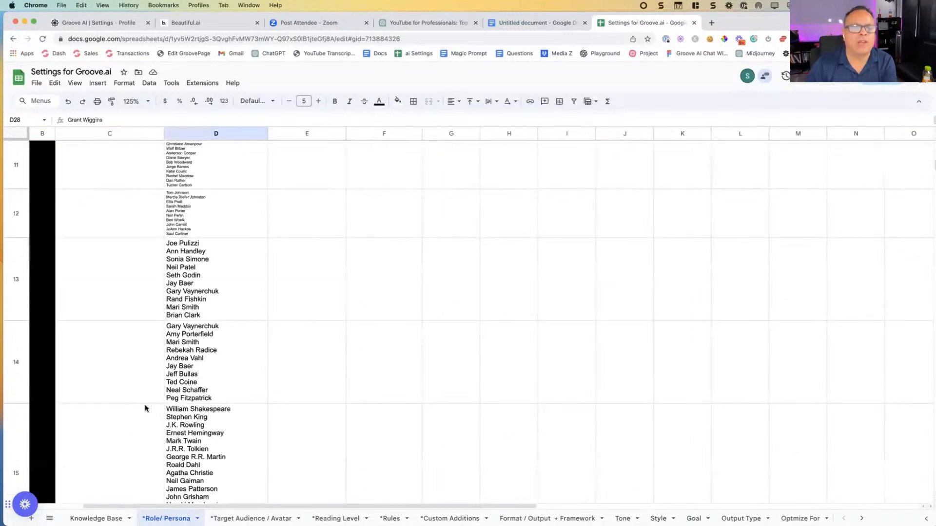
scroll(144, 409, left, 2)
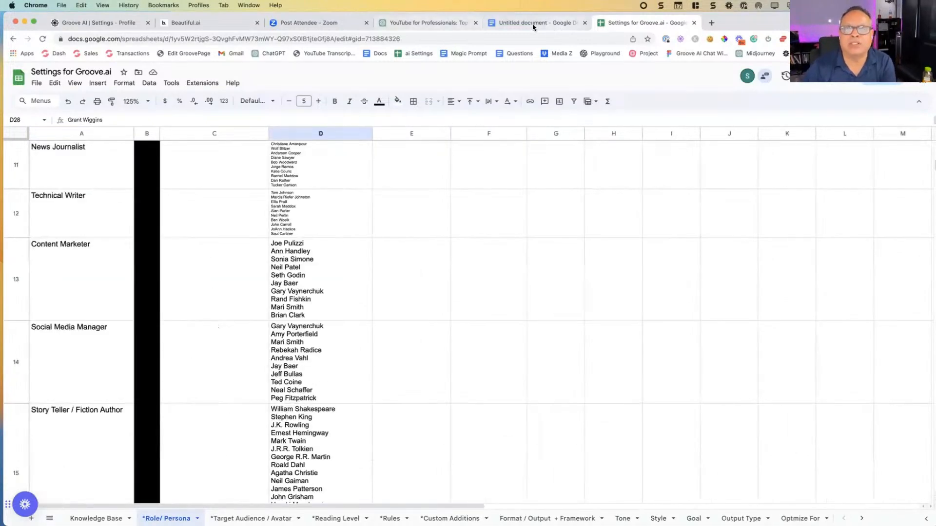
Step: Back in Groove.ai, set the new preset to act like Direct Response / Copywriter with the Dan Kennedy persona
click(137, 27)
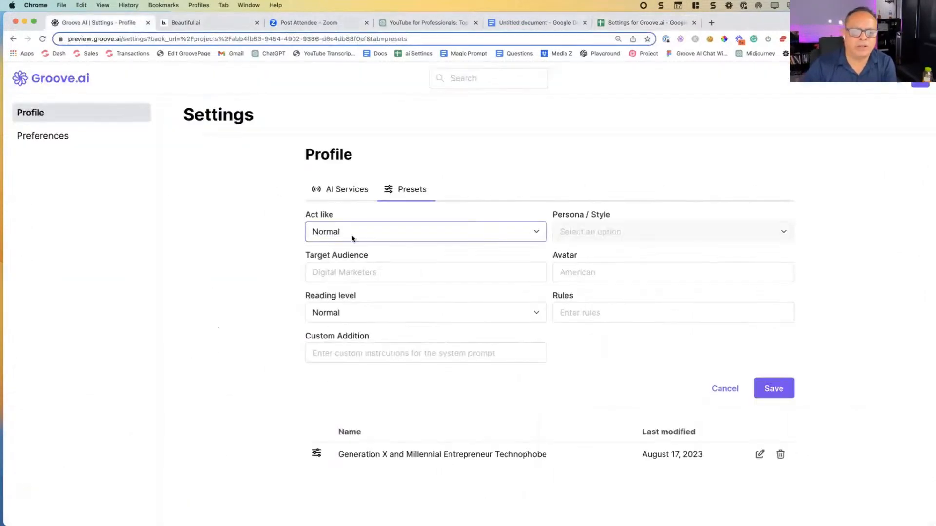
click(384, 235)
click(393, 279)
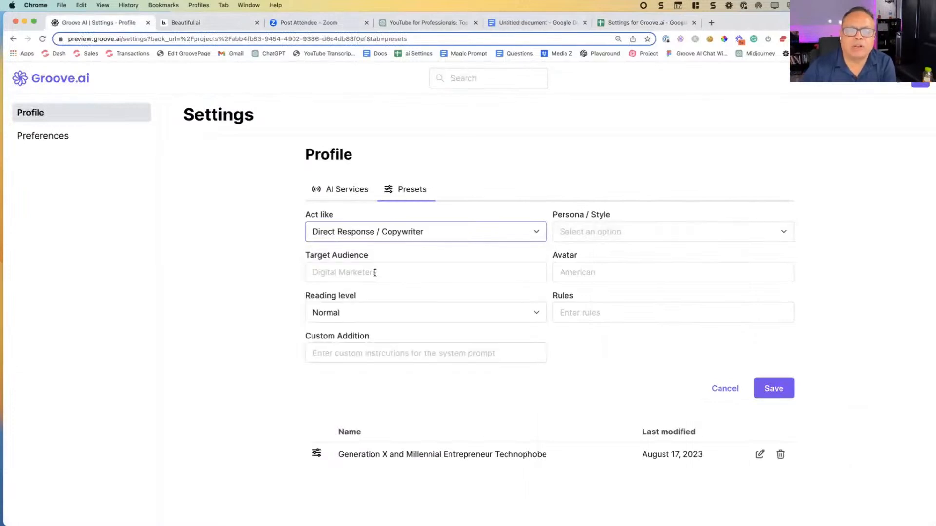
click(599, 235)
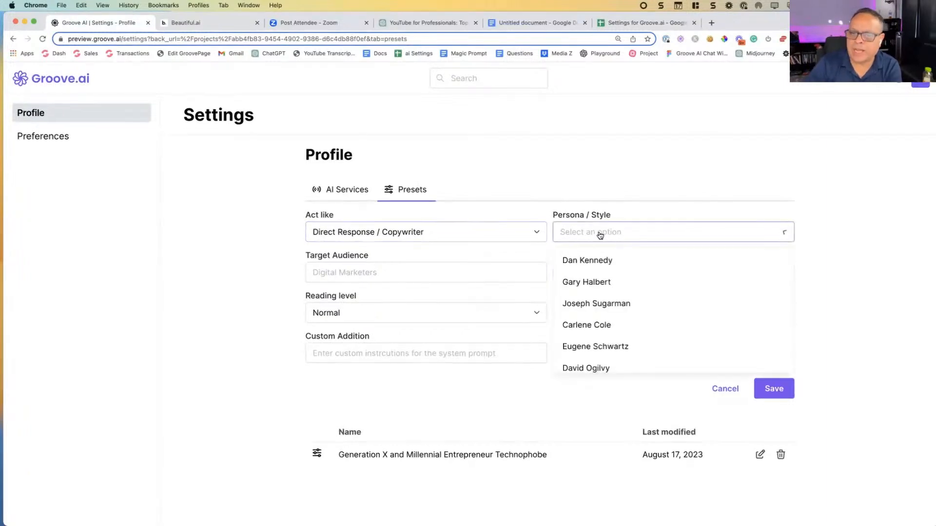
click(597, 260)
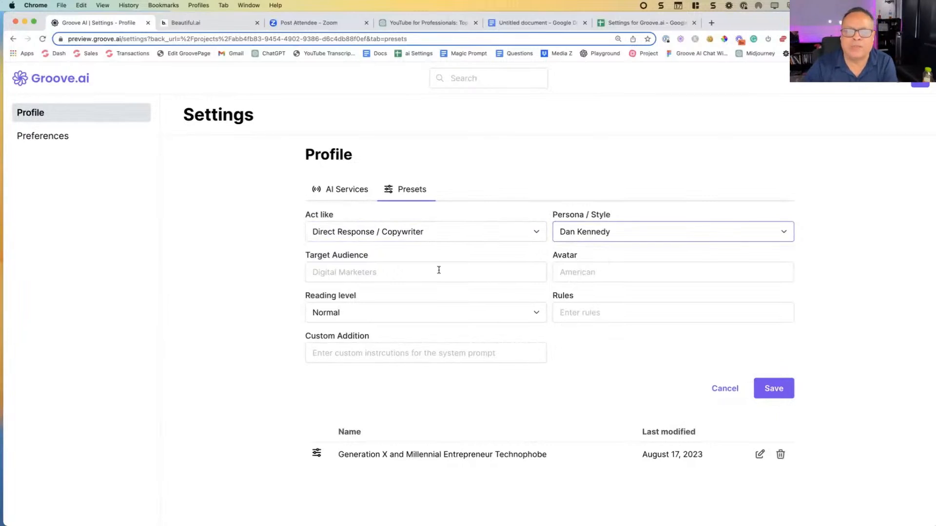
click(395, 261)
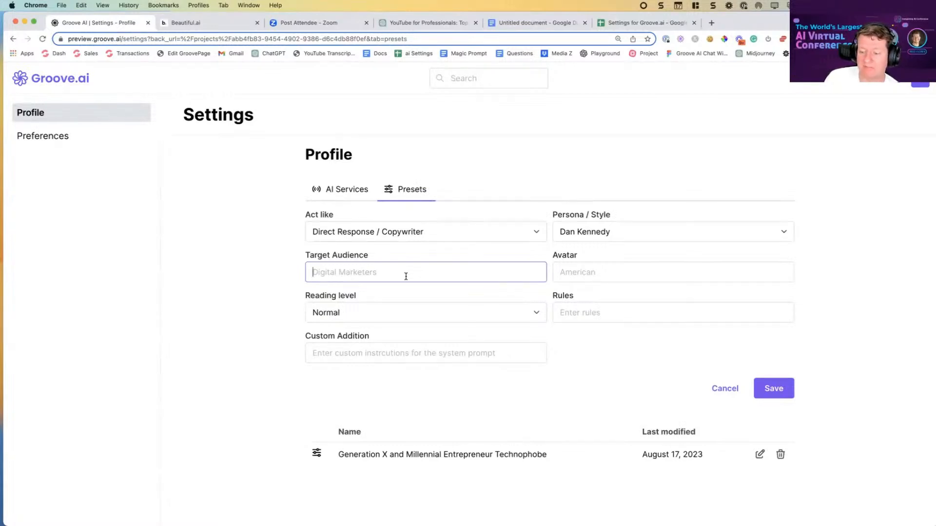
text(P)
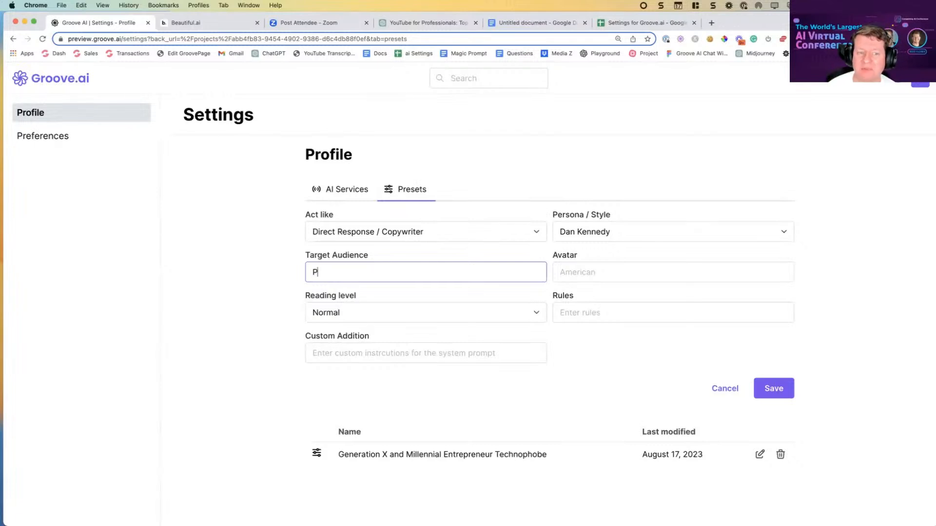
text(otenita)
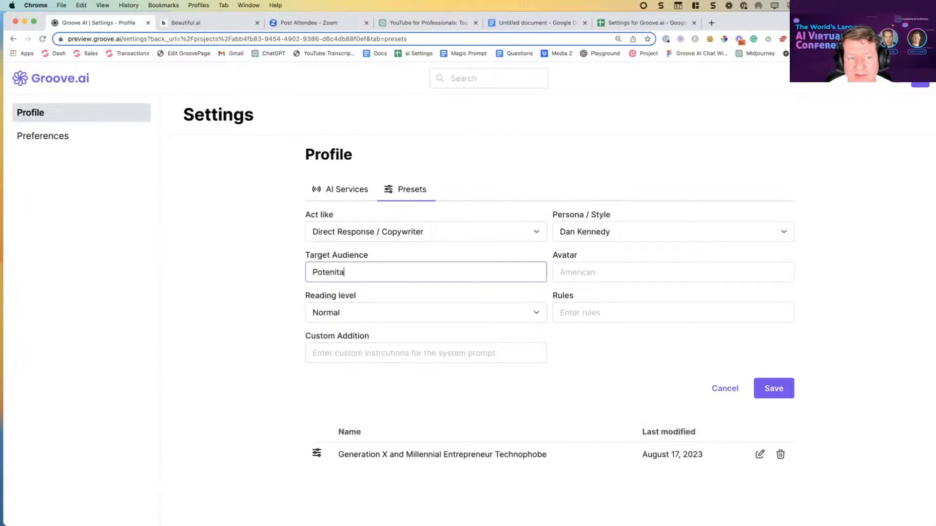
key(BackSpace)
key(BackSpace)
key(super+a)
text(po)
Step: Replace the new preset's target audience text with "Seeking to be digital marketers"
key(super+a)
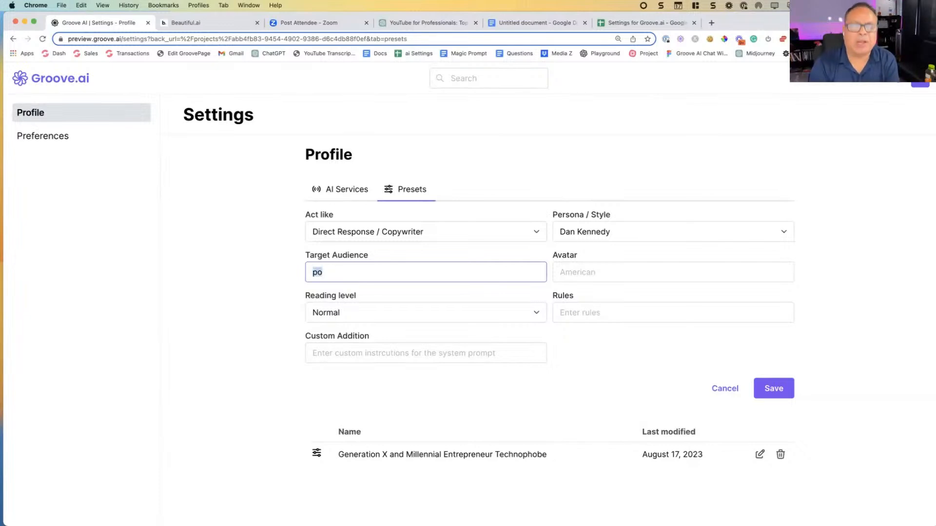
text(Seekinbg)
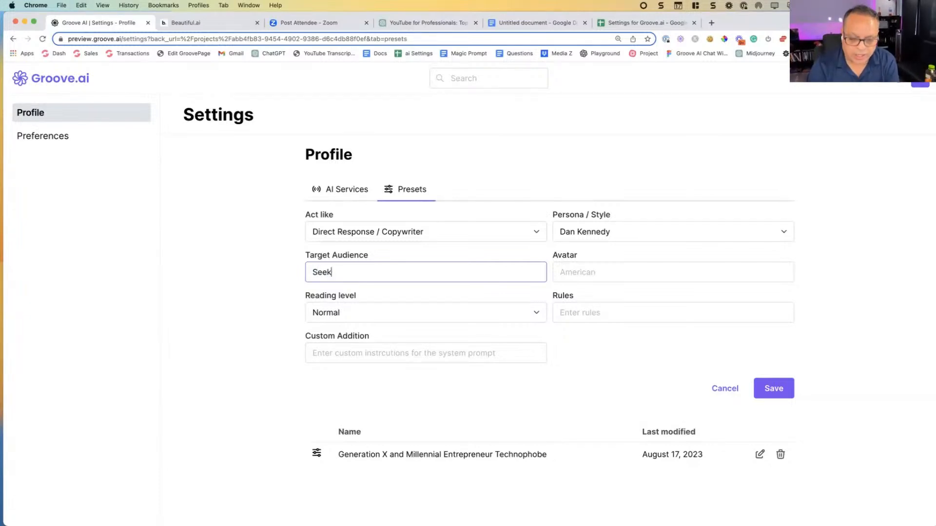
key(BackSpace)
key(BackSpace)
key(BackSpace)
text(g)
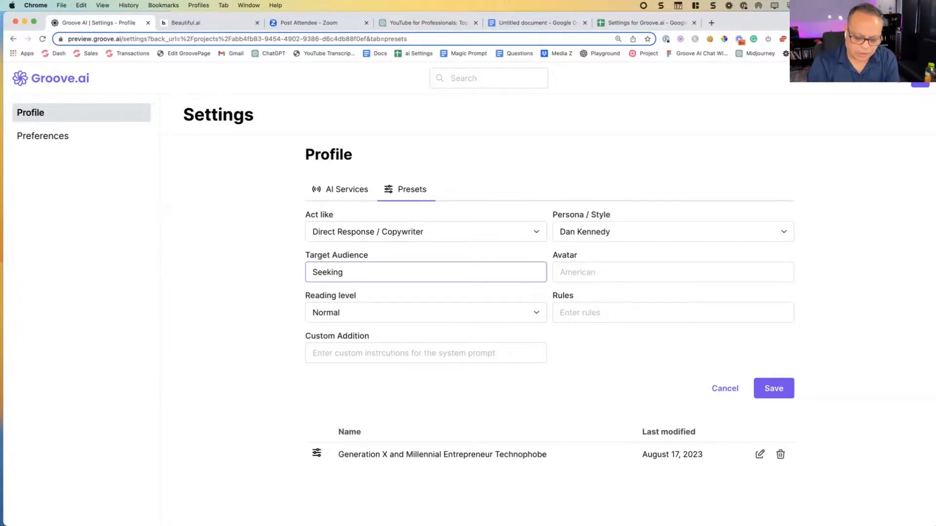
text( Bisi)
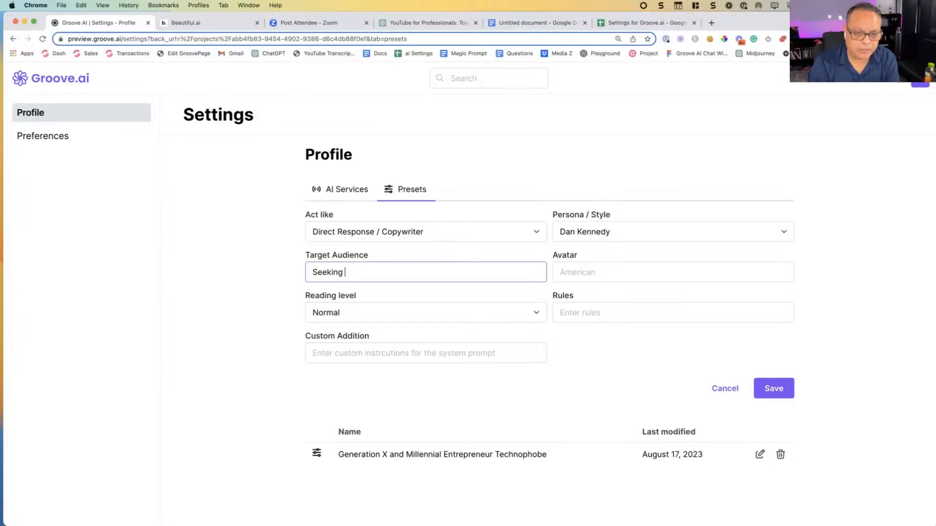
text(to be digital marketer)
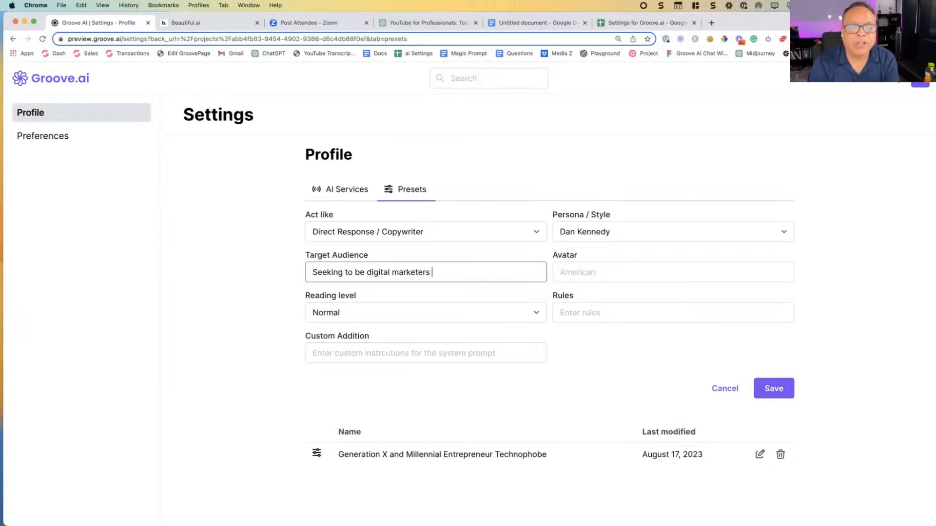
text(s. Currently working fulltime and wah)
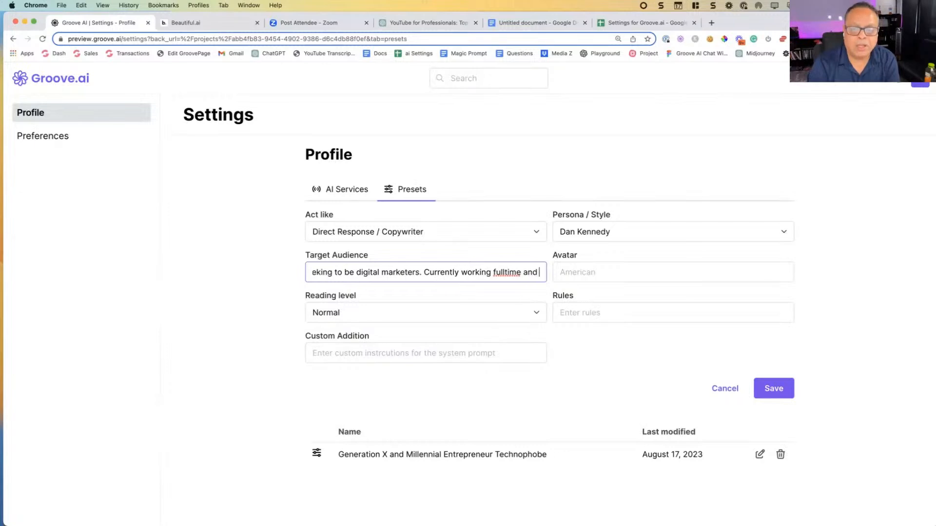
Step: Extend the target audience with a second sentence: "Currently working fulltime and want to become an entrepreneur"
key(BackSpace)
key(BackSpace)
text(ant)
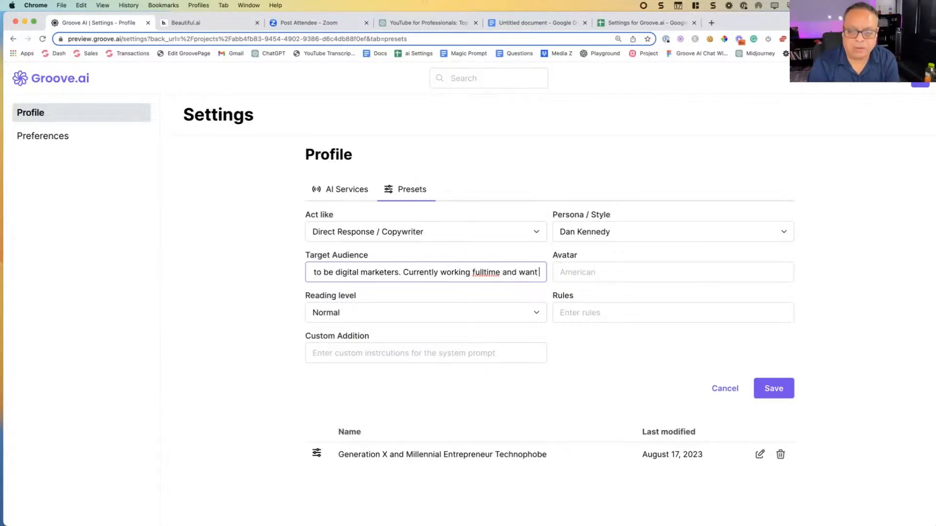
text( to t)
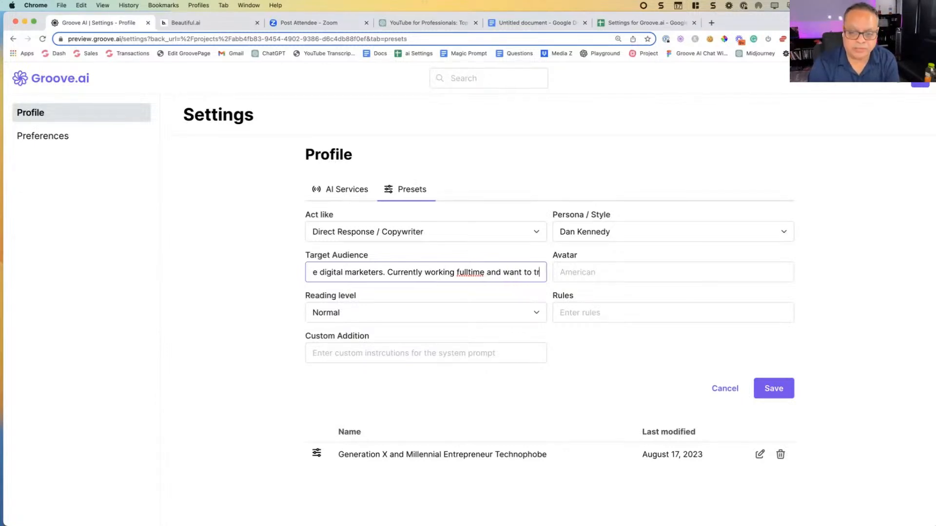
key(BackSpace)
text(b)
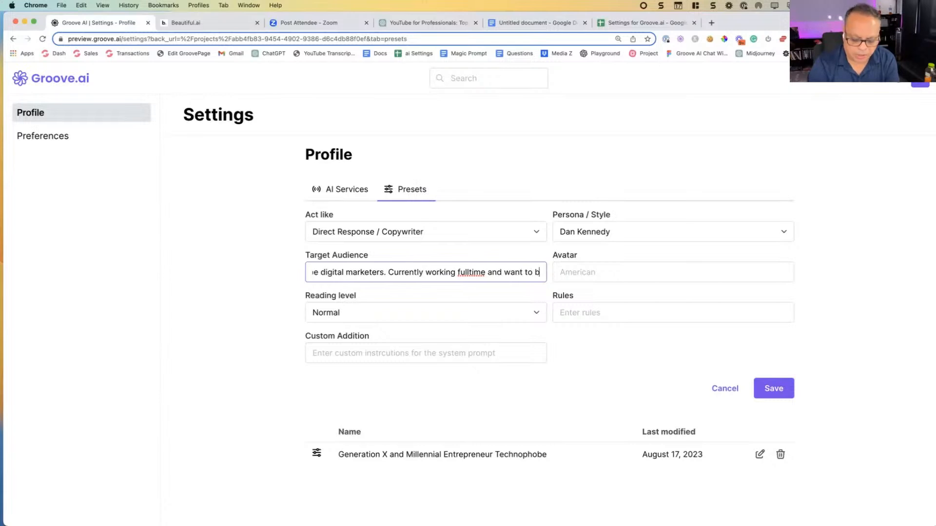
text(ecome an e)
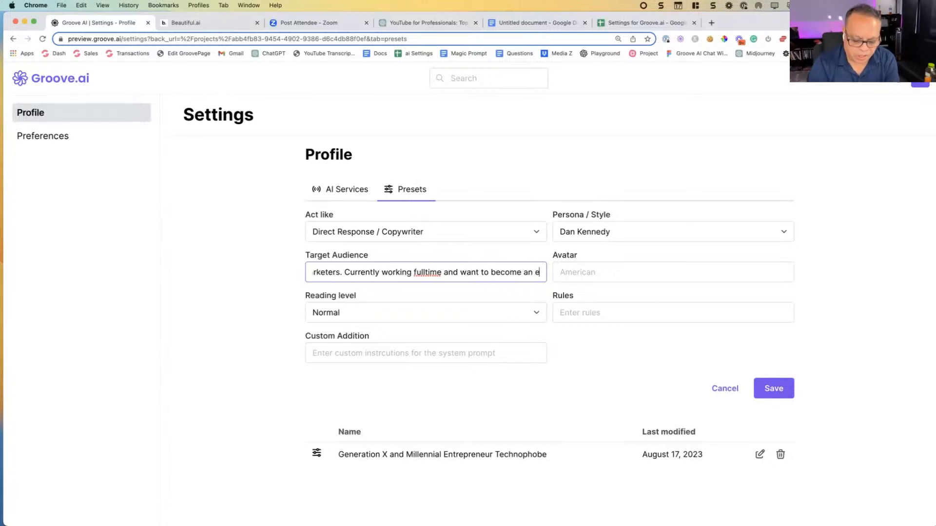
text(ntre)
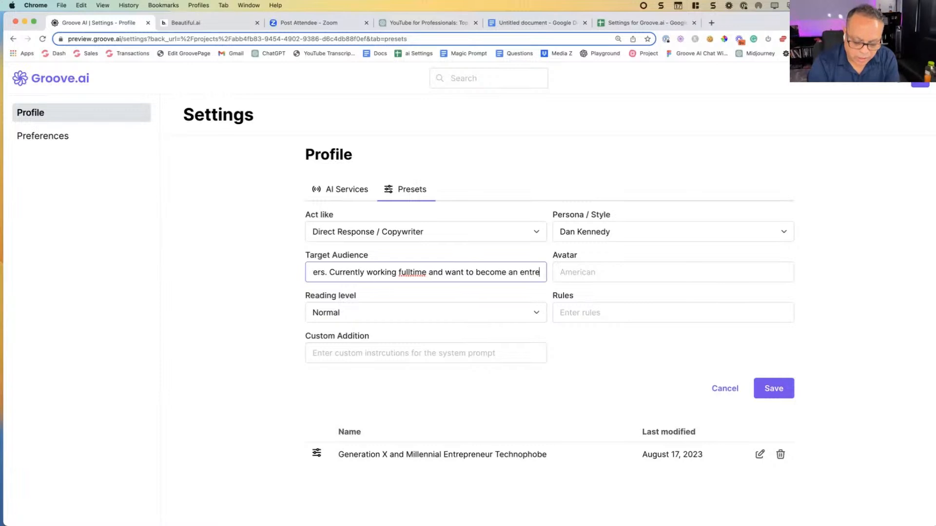
text(preneur)
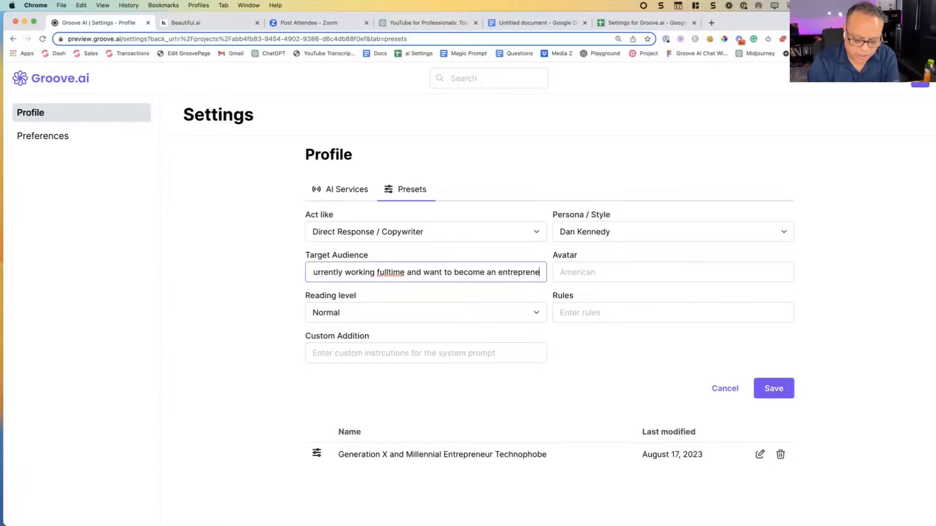
Step: Review the whole target audience description, including the spelling suggestions for "fulltime"
right_click(372, 272)
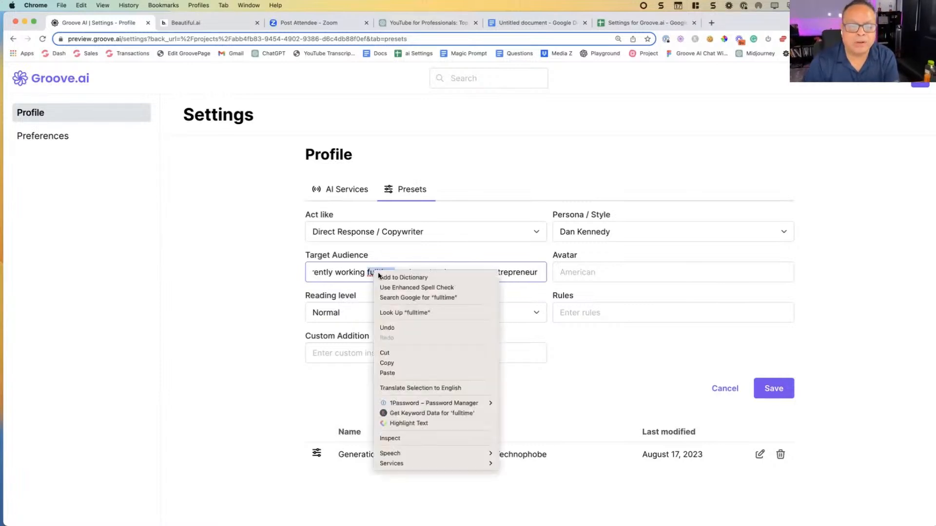
click(360, 272)
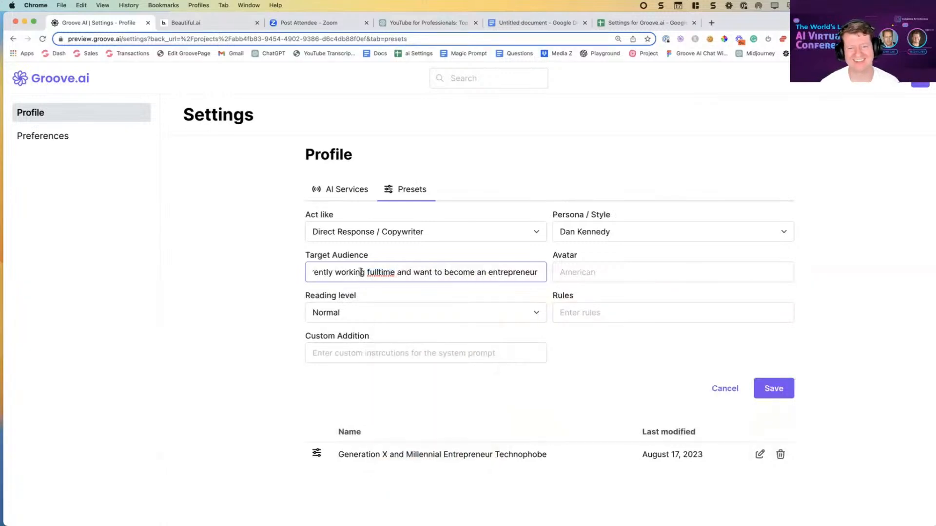
drag(362, 272, 230, 271)
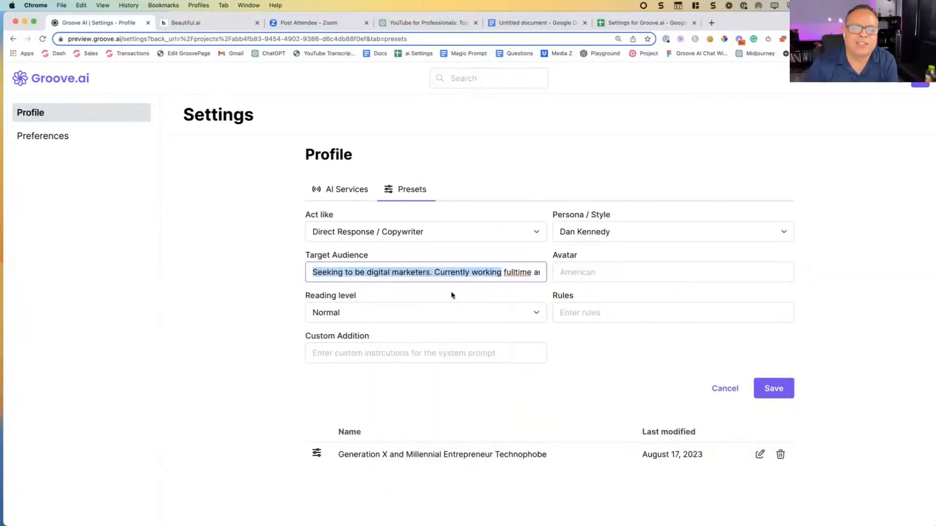
click(450, 272)
drag(433, 272, 593, 269)
click(536, 273)
click(579, 272)
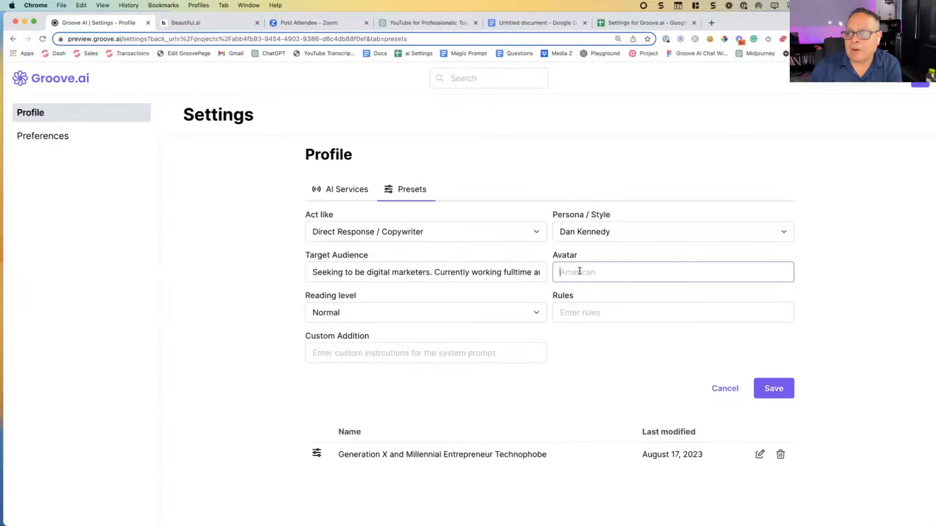
click(402, 271)
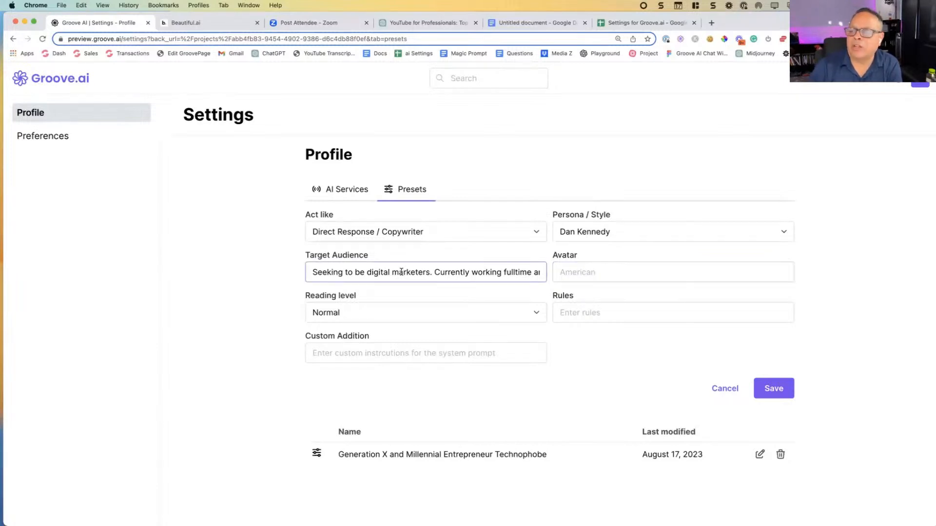
drag(460, 272, 292, 273)
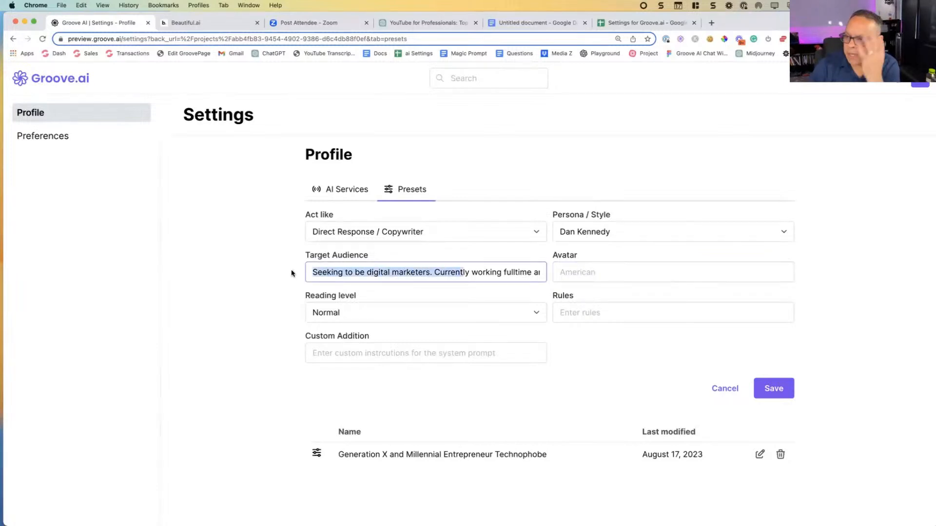
Step: Enter "Millennial and Gen X" as the preset's avatar
click(586, 269)
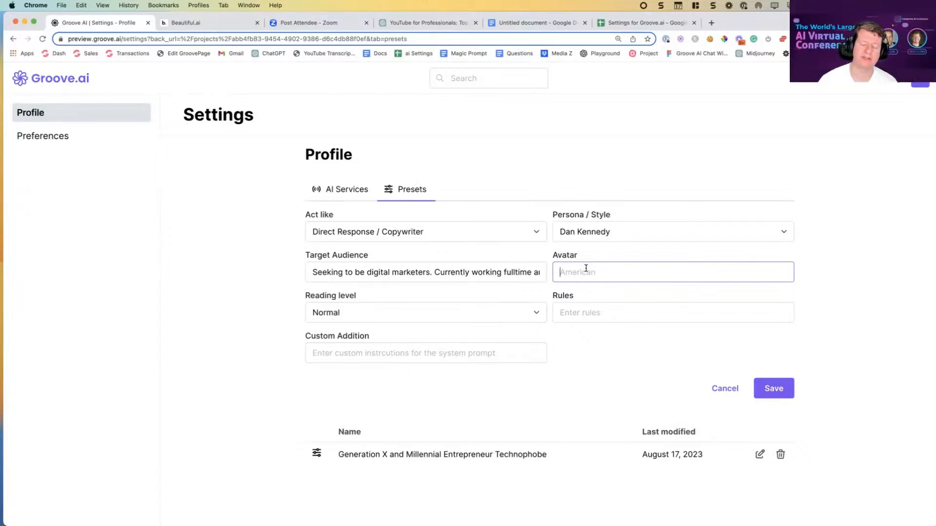
text(Mi)
click(491, 456)
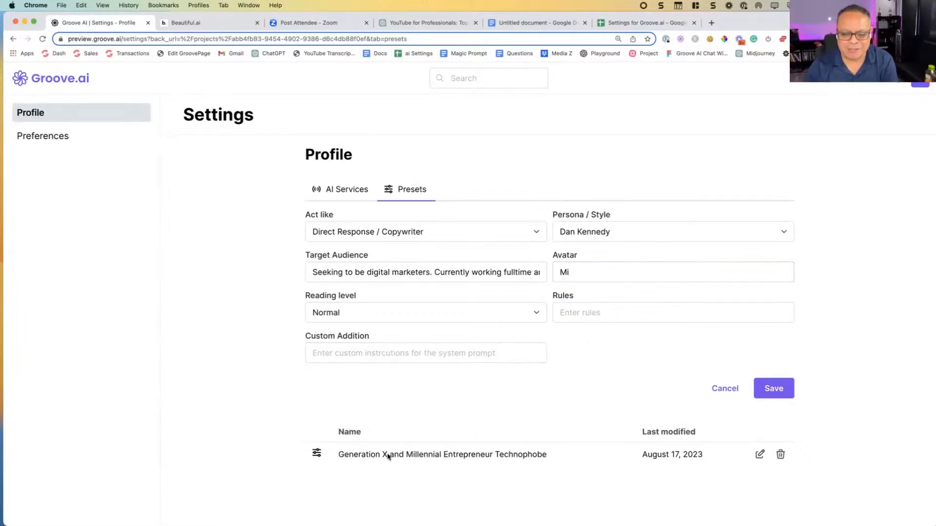
click(582, 277)
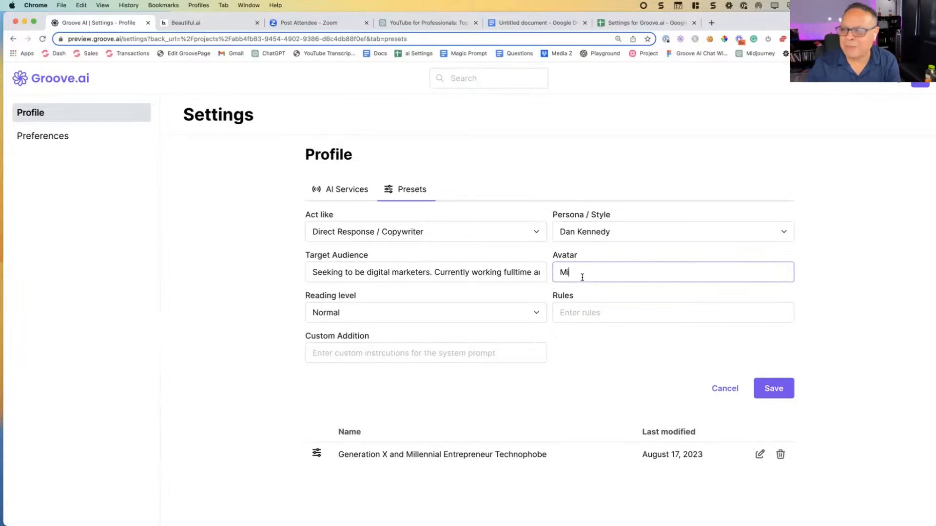
text(lle)
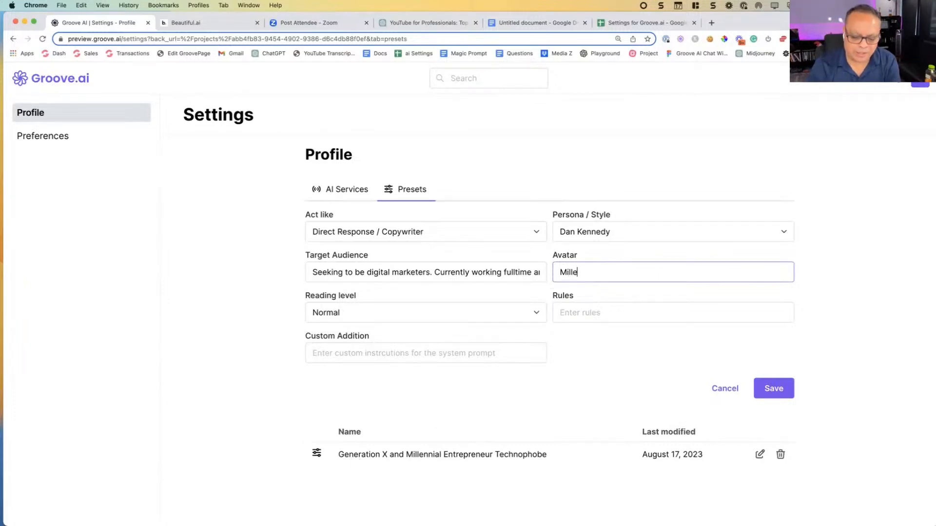
text(nnial and )
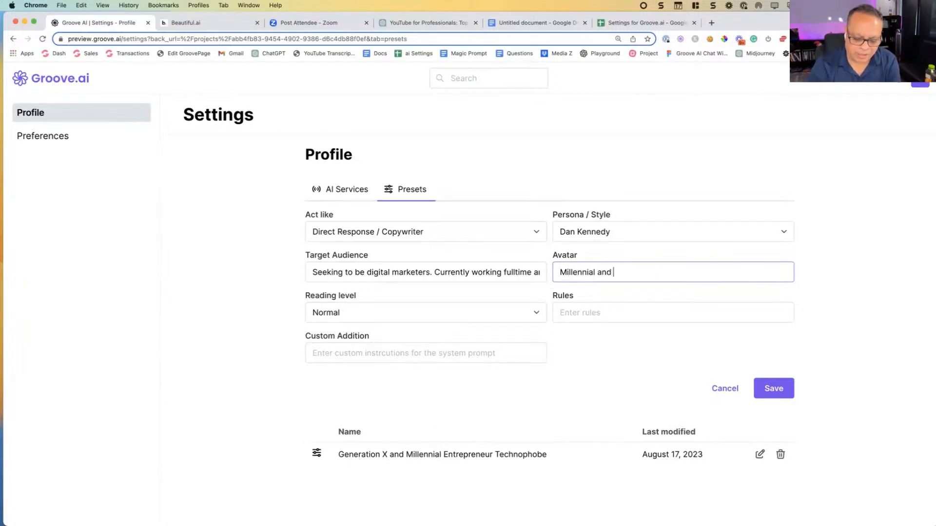
text(Gen X )
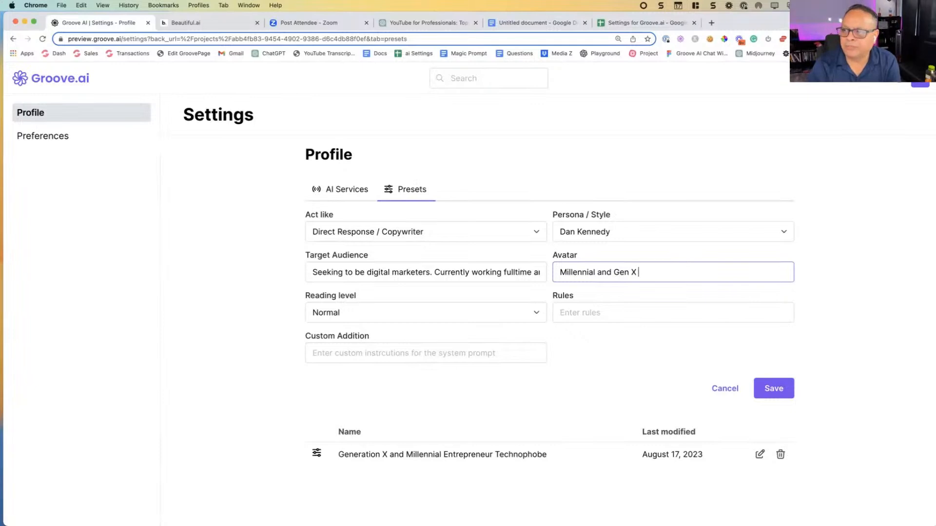
text(Te)
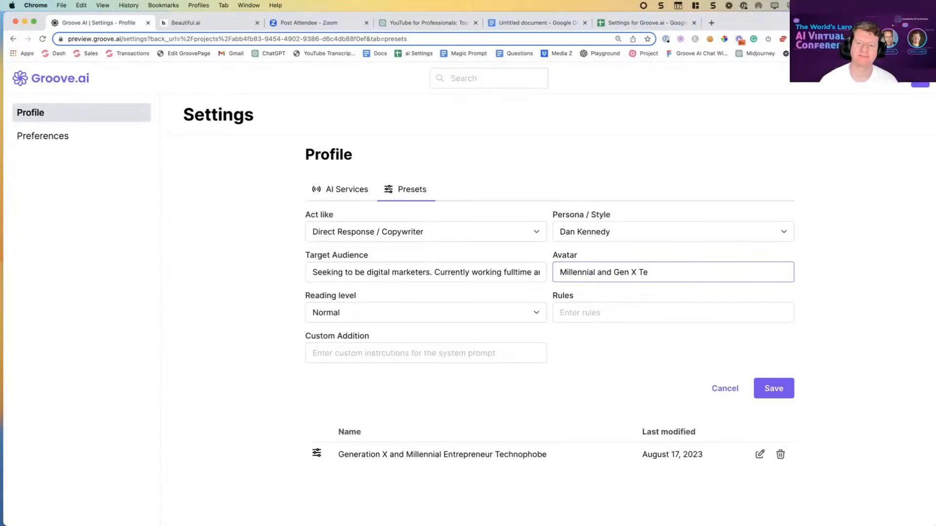
text(chnop)
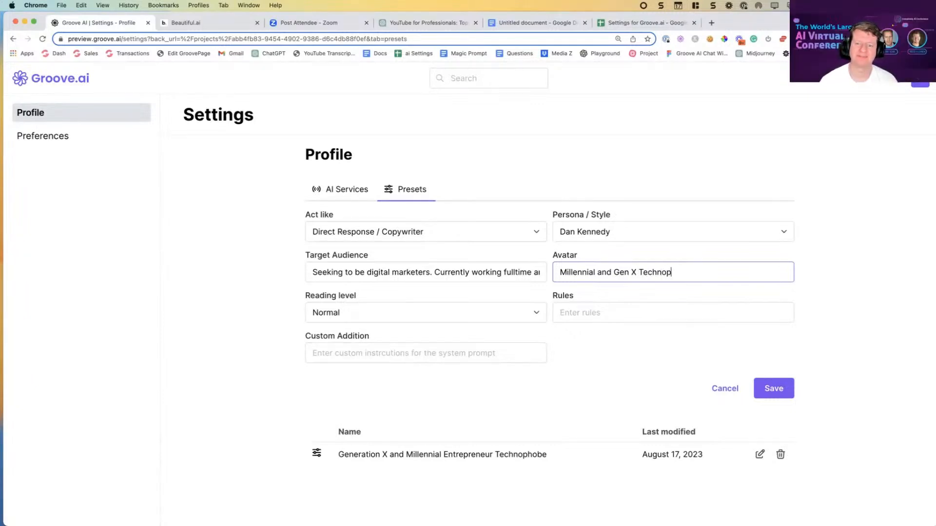
text(hbe)
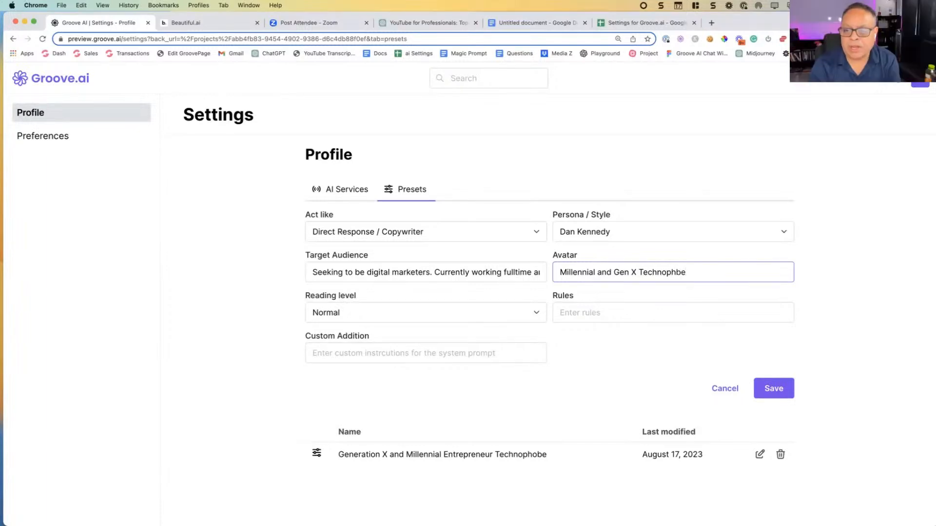
Step: Complete the avatar with the word "Technophobe", correcting its spelling and leaving no trailing comma
right_click(639, 269)
click(682, 277)
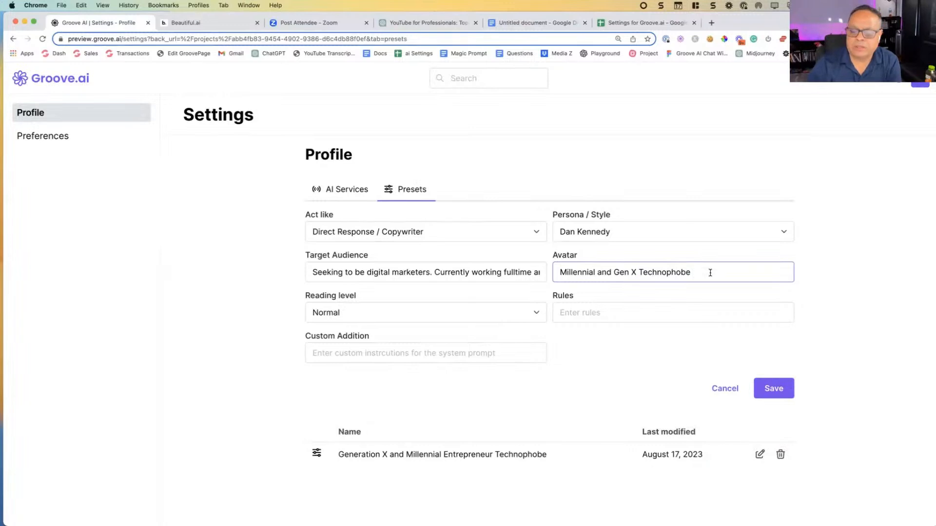
text(,)
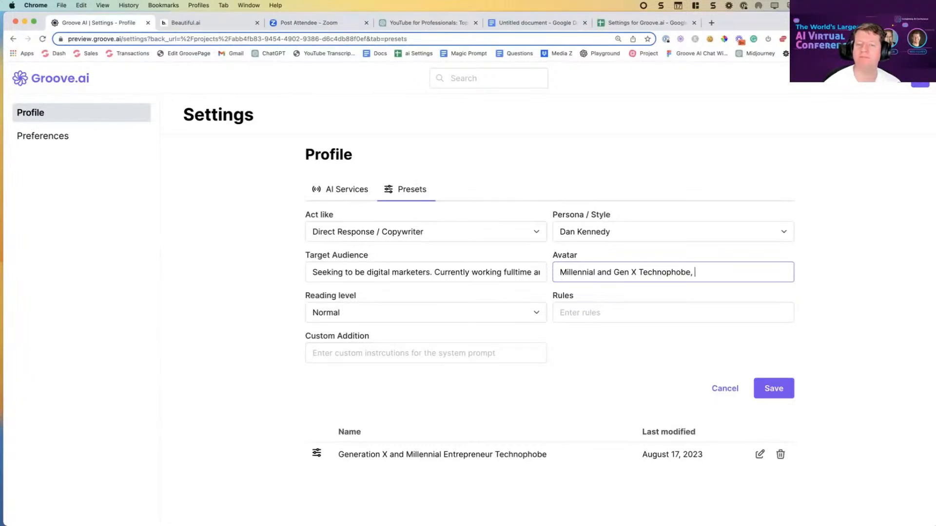
key(BackSpace)
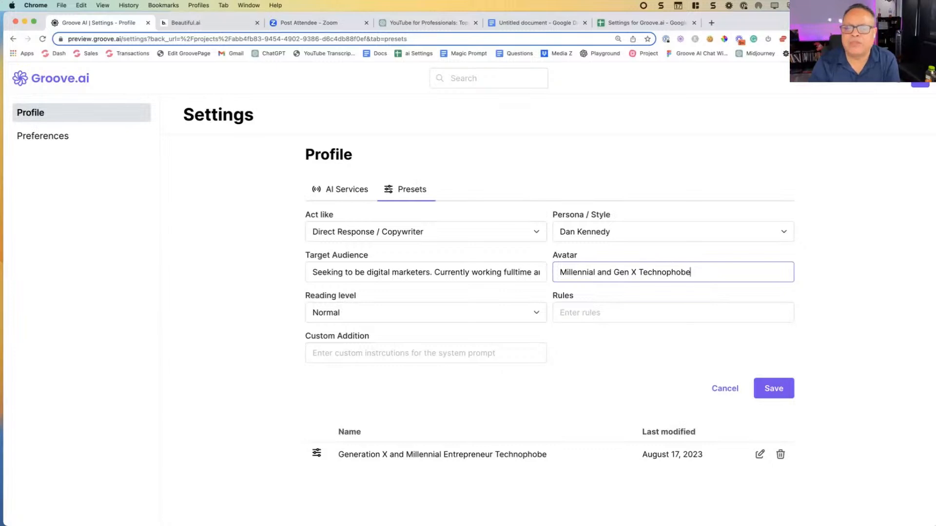
Step: Set the preset's reading level to 12 Grades
click(374, 317)
click(349, 404)
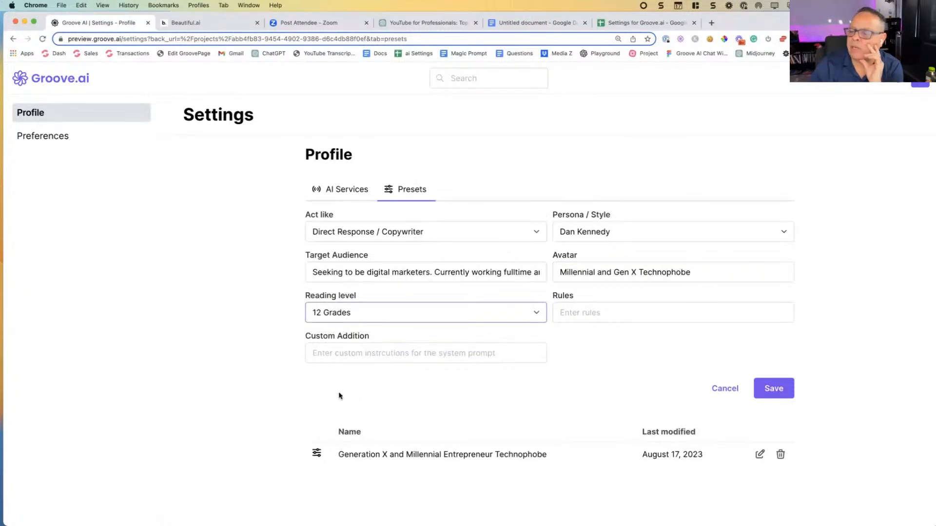
click(359, 312)
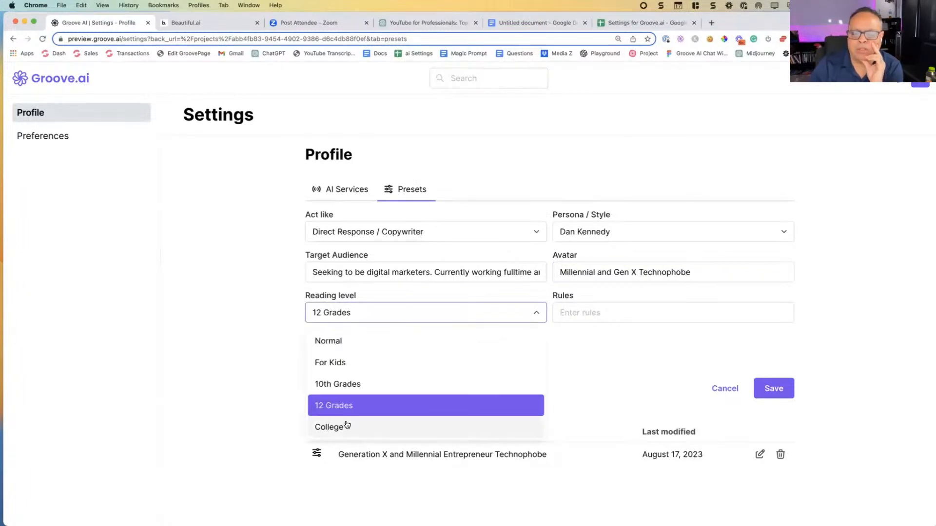
click(270, 328)
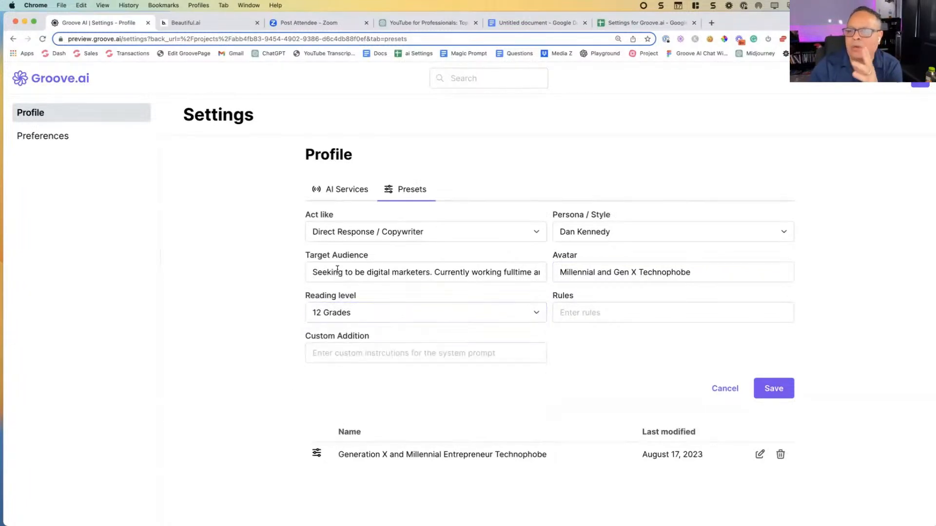
click(580, 317)
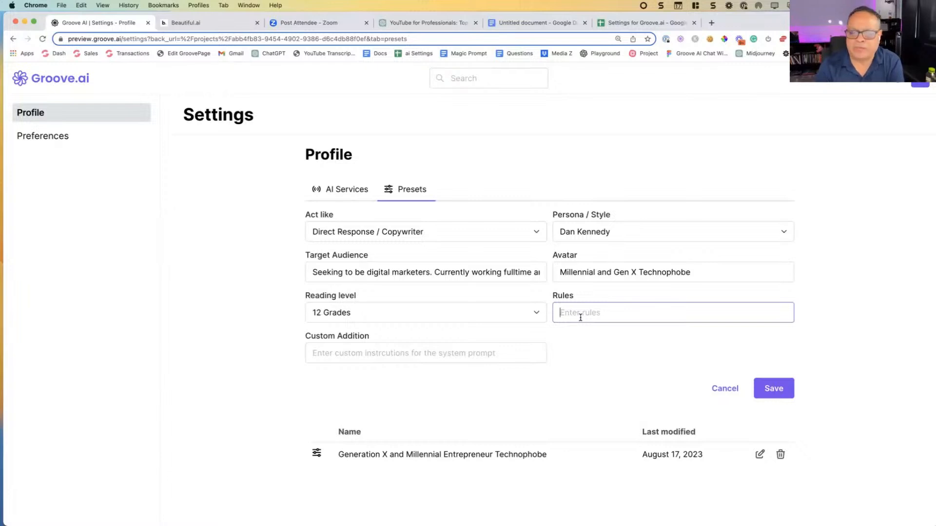
click(361, 347)
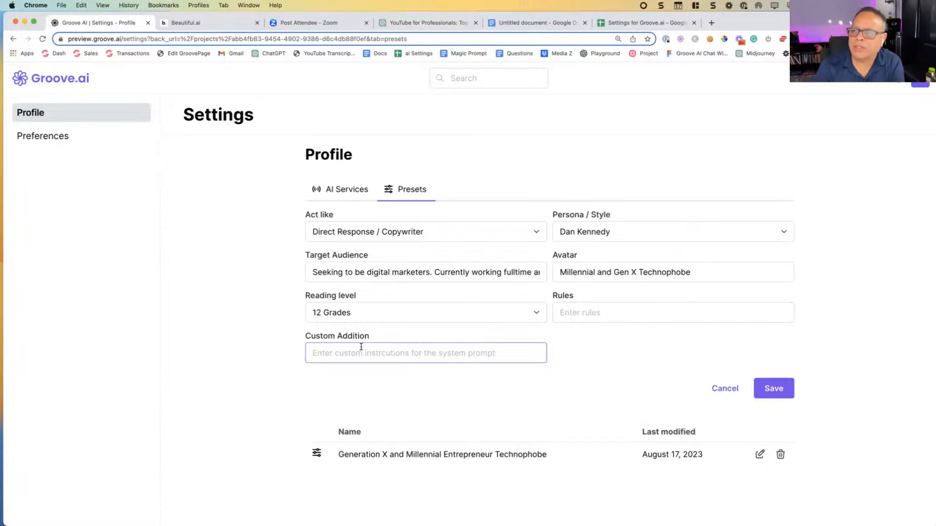
click(369, 340)
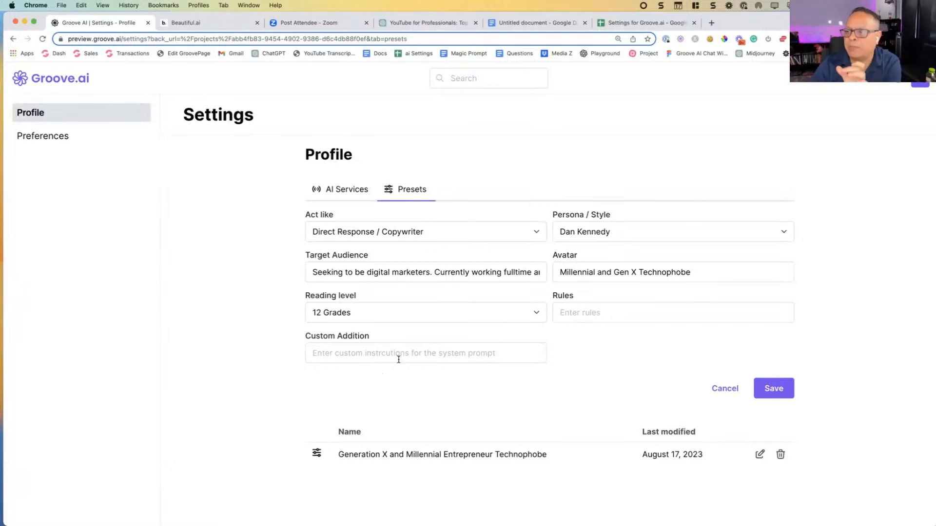
click(379, 353)
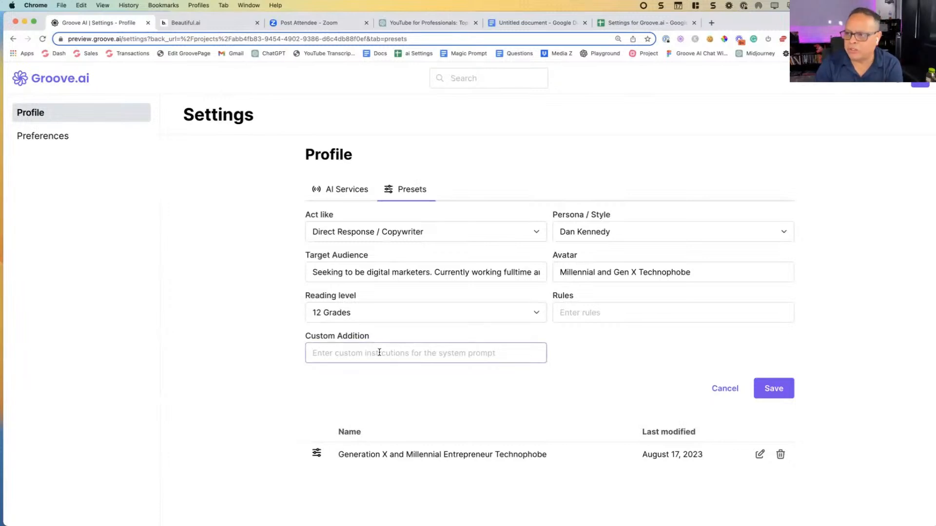
Step: Save the preset under its avatar text, "Millennial and Gen X Technophobe", as the preset name
triple_click(651, 273)
key(super+c)
click(775, 388)
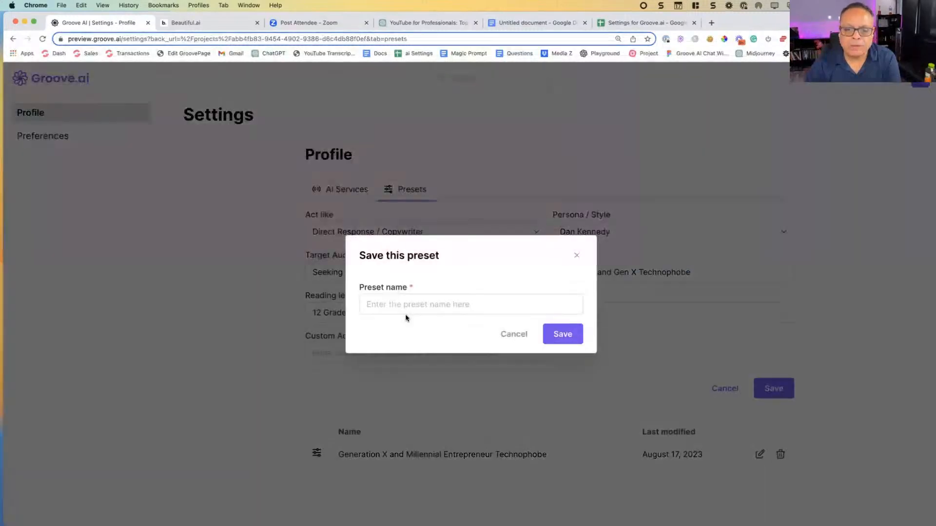
click(405, 306)
key(super+v)
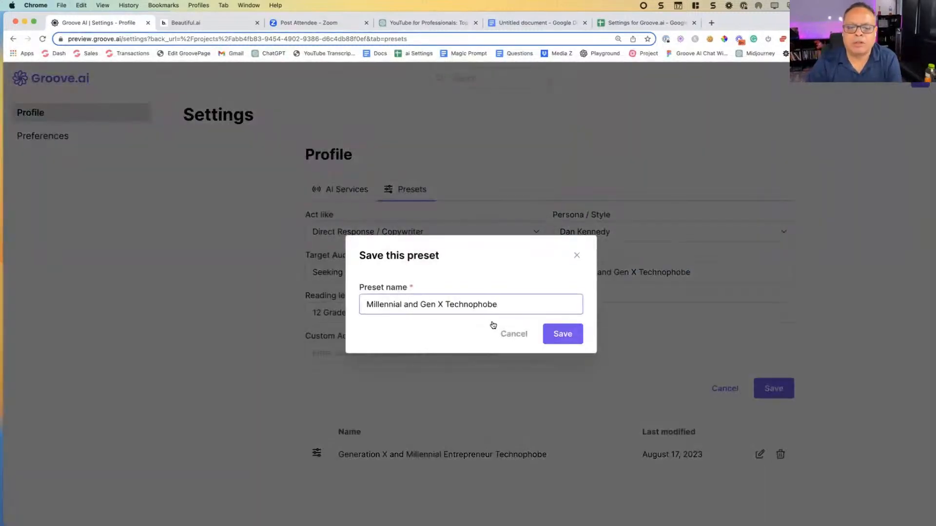
click(564, 335)
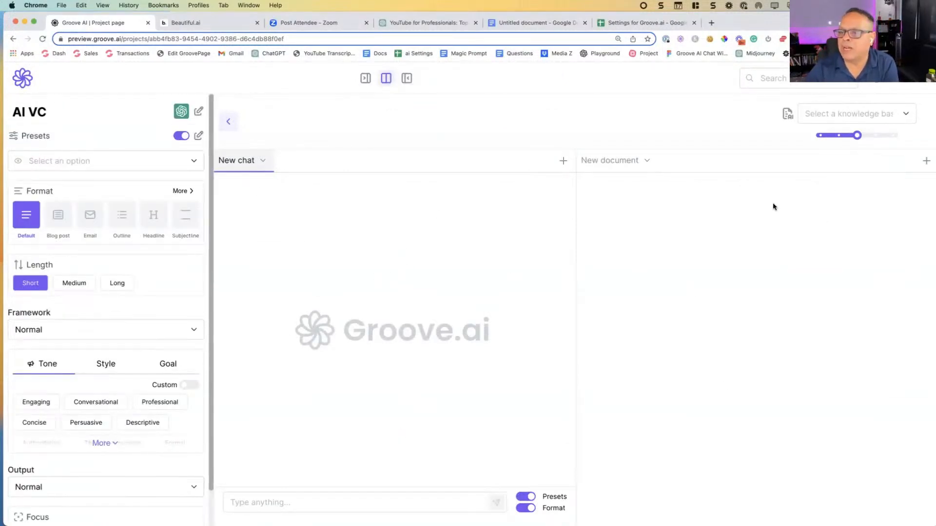
Step: Select the "Reed" knowledge base and the "Millennial and Gen X Technophobe" preset for the AI VC project
click(832, 116)
click(823, 142)
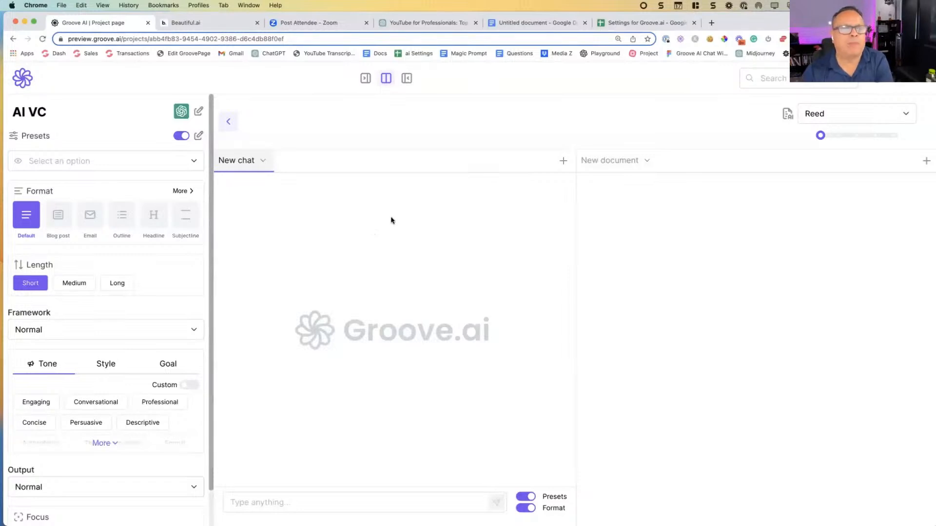
click(173, 166)
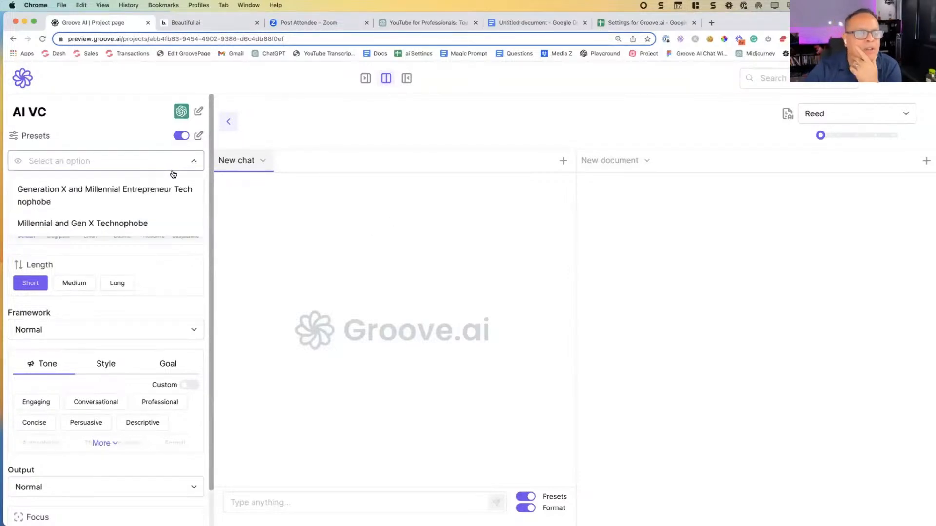
click(118, 225)
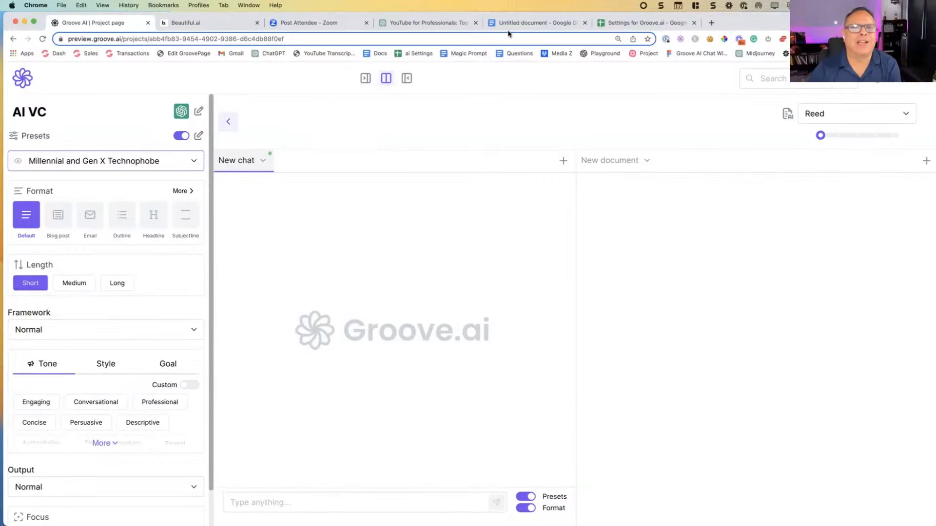
click(710, 23)
text(chat.openai.com)
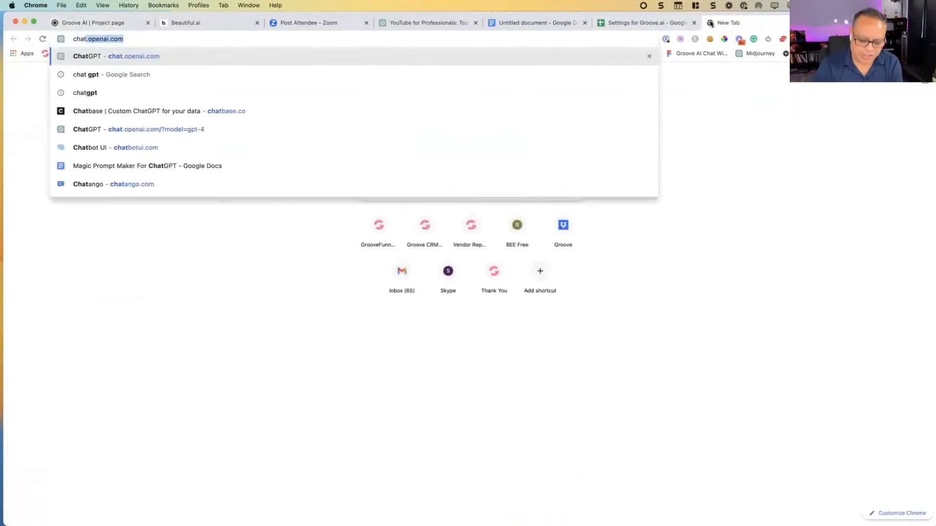
key(Return)
text(Act Iw)
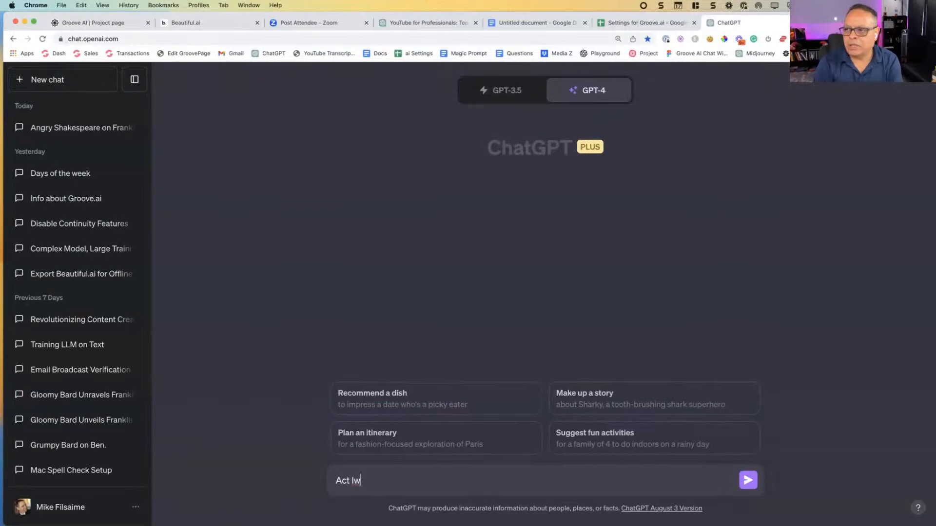
key(BackSpace)
key(BackSpace)
key(BackSpace)
key(BackSpace)
key(BackSpace)
key(BackSpace)
key(BackSpace)
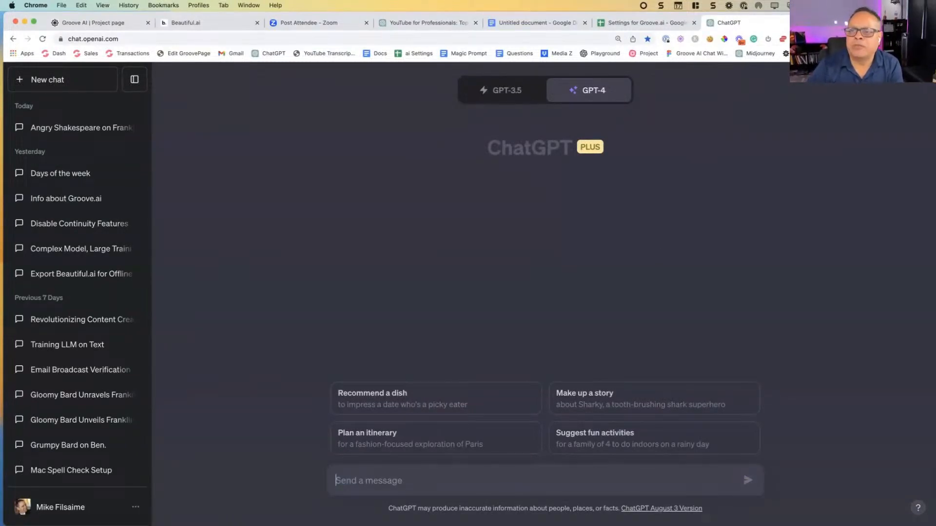
key(super+w)
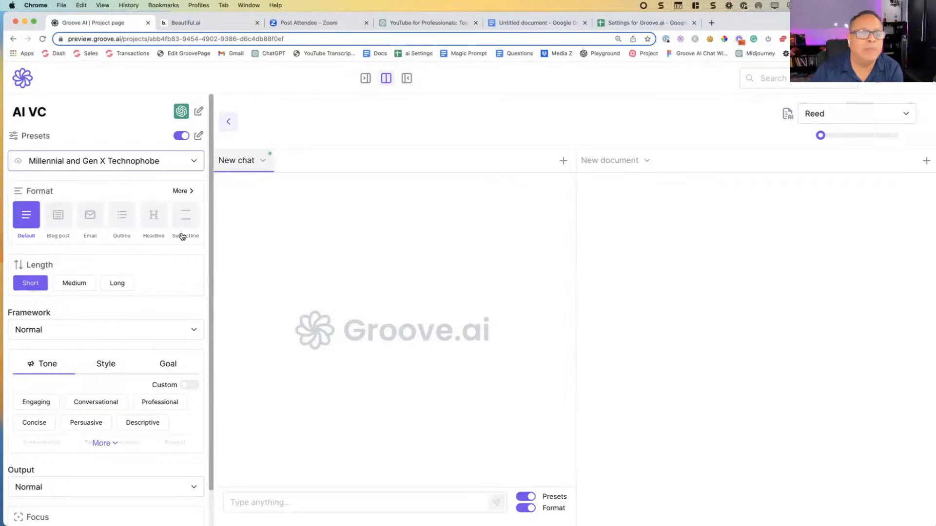
Step: Look through the Blog post, Email, Outline, Headline and Subjectline formats and the list of additional formats, returning to Default
click(58, 221)
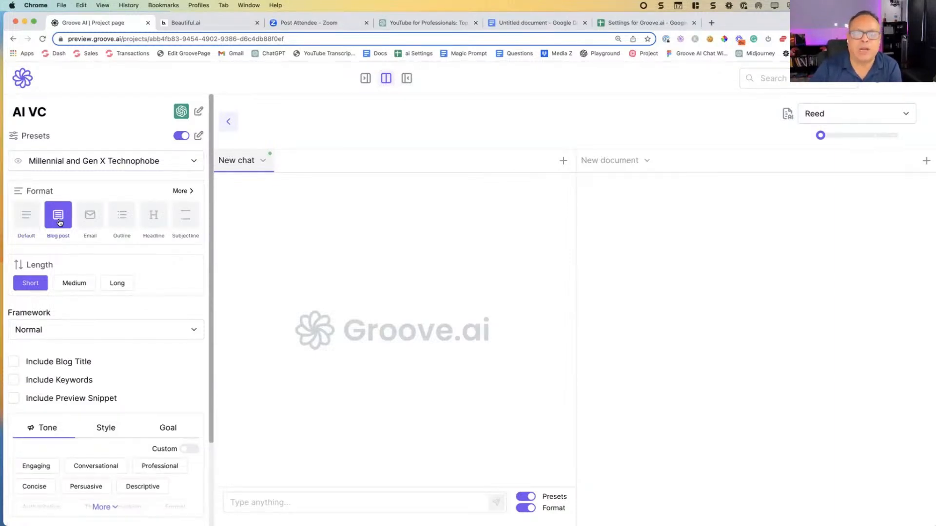
click(96, 215)
click(122, 215)
click(153, 214)
click(185, 217)
click(190, 197)
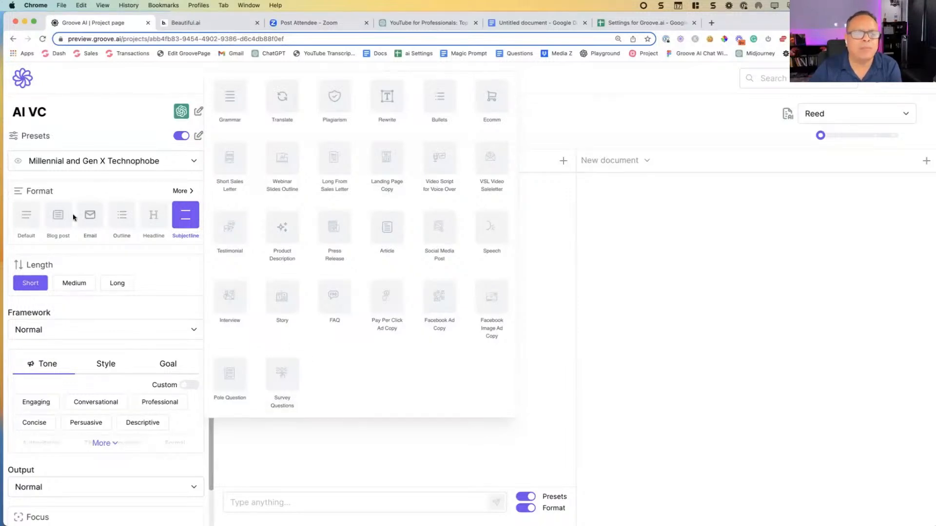
click(30, 221)
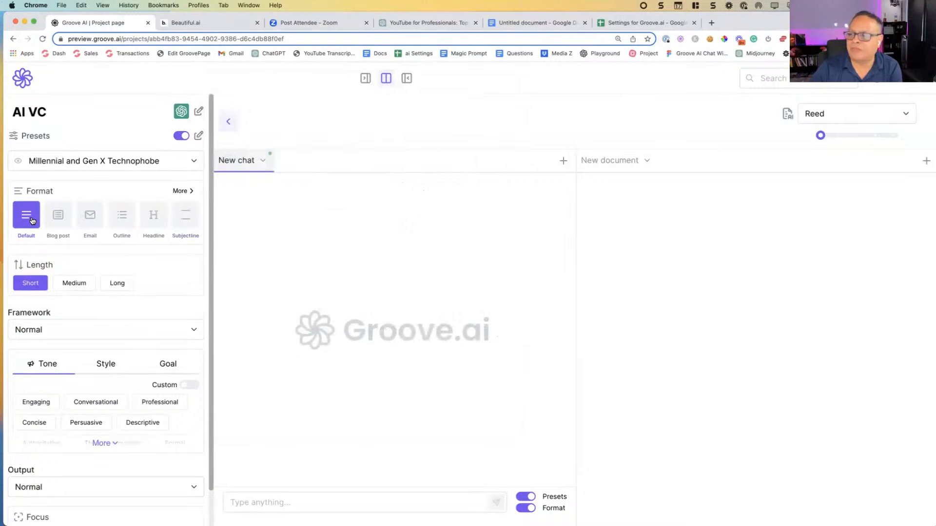
click(276, 499)
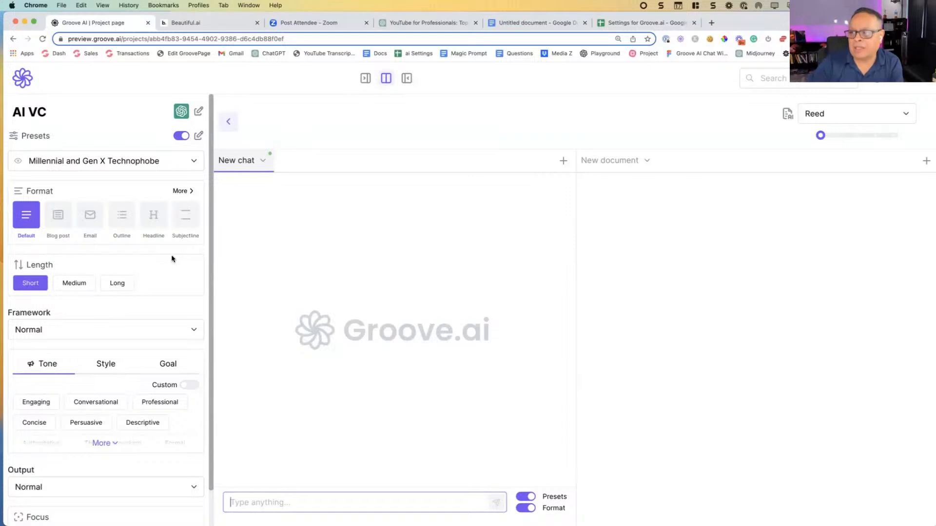
Step: Set the format to Blog post at Short length, including the blog title, keywords and preview snippet
click(63, 217)
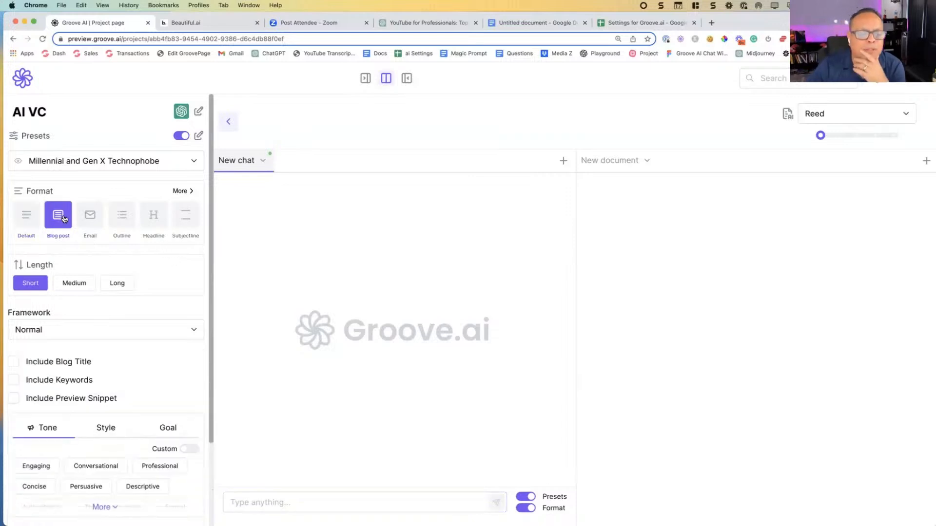
click(14, 362)
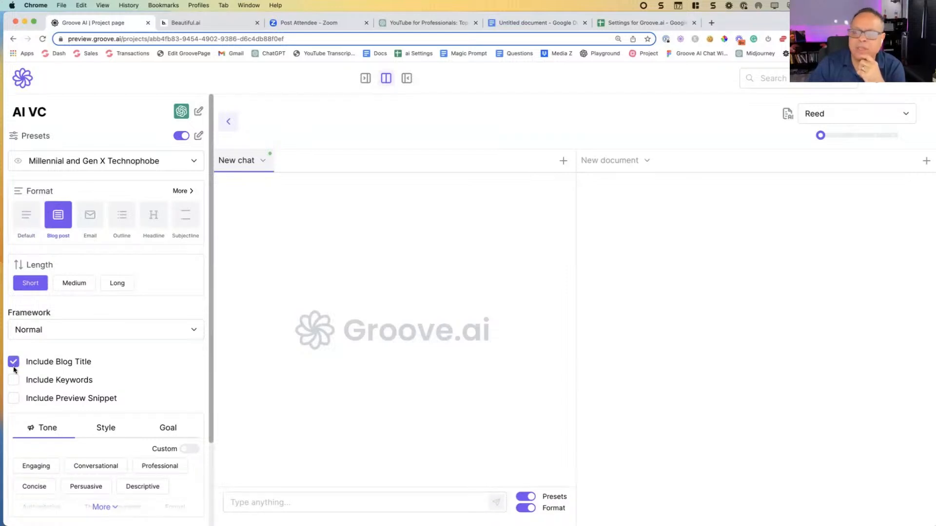
click(13, 380)
click(14, 399)
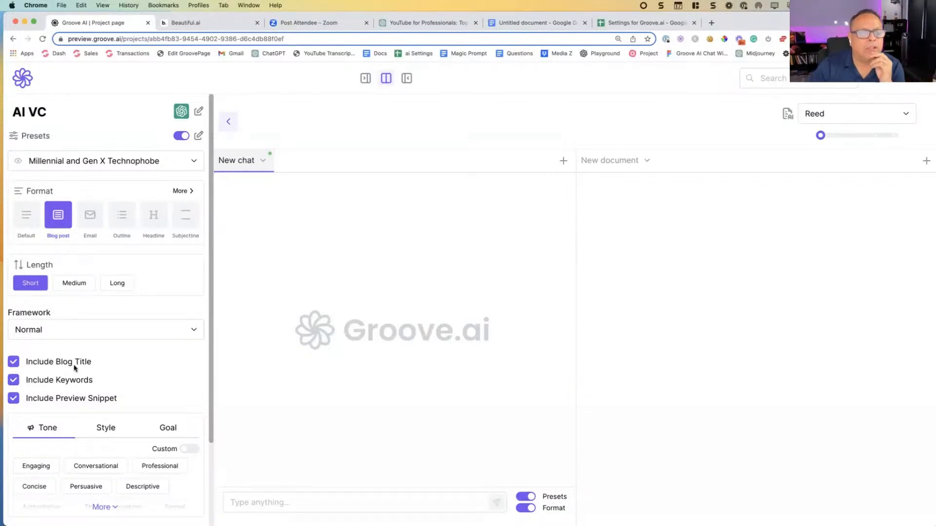
click(73, 285)
click(116, 283)
click(34, 284)
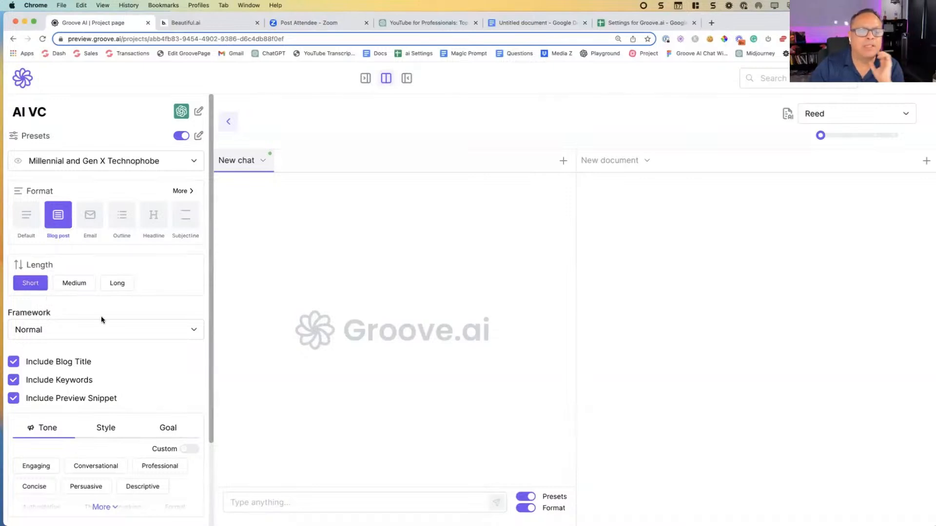
Step: Browse the blog post frameworks and choose The Review Post
scroll(144, 329, down, 3)
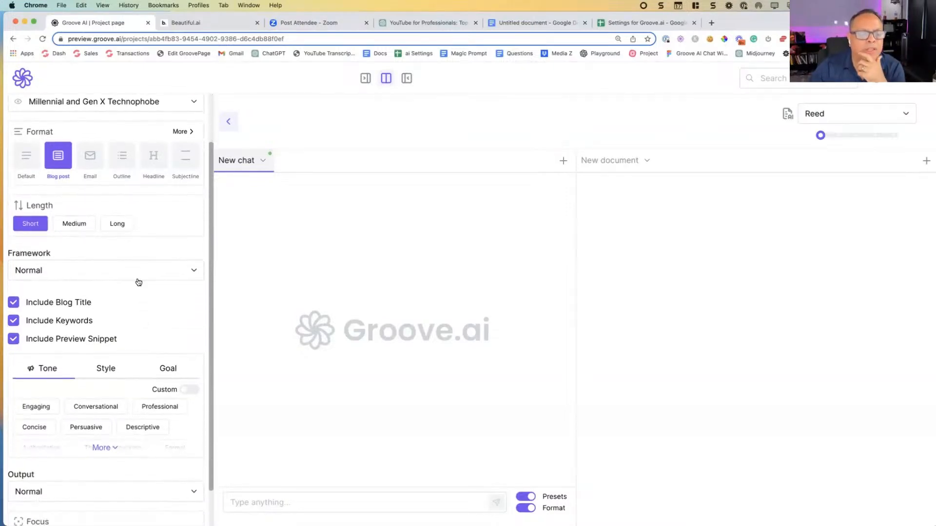
scroll(138, 280, down, 2)
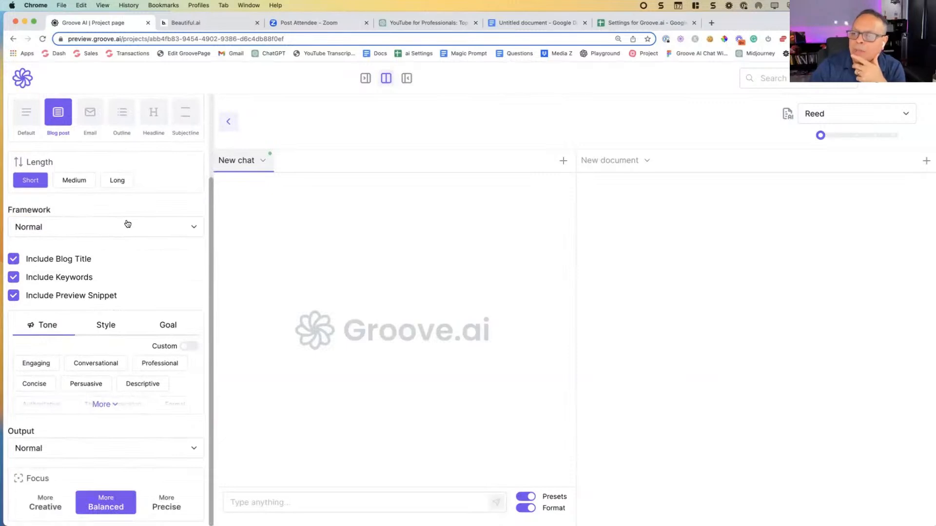
click(127, 224)
scroll(138, 280, down, 1)
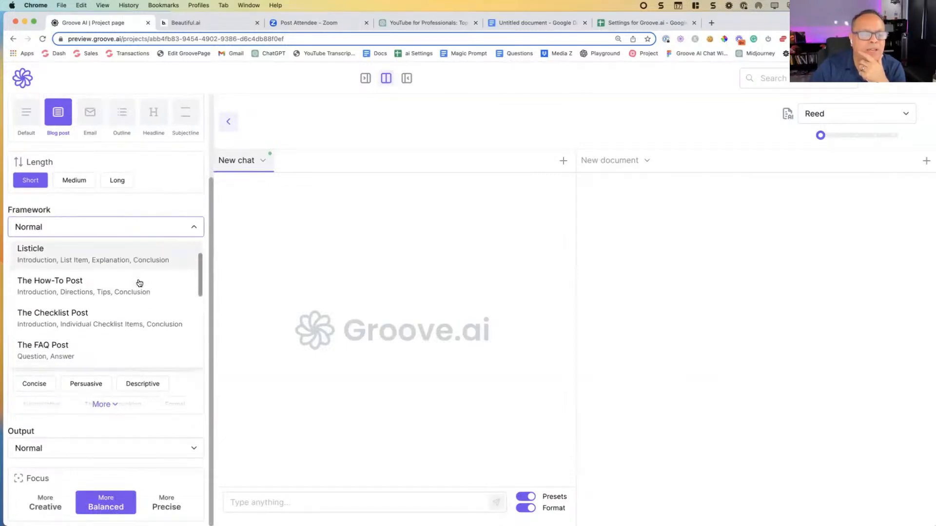
scroll(198, 267, down, 1)
scroll(198, 269, up, 1)
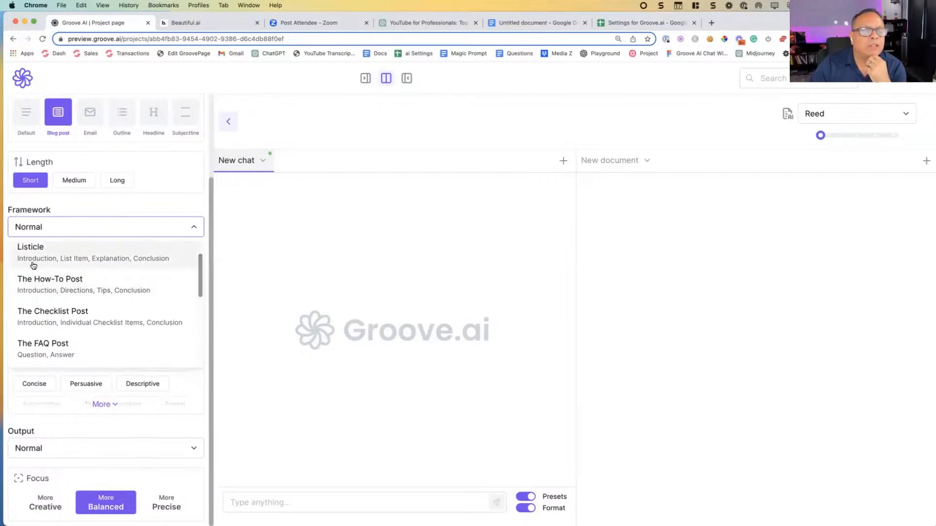
scroll(40, 266, up, 1)
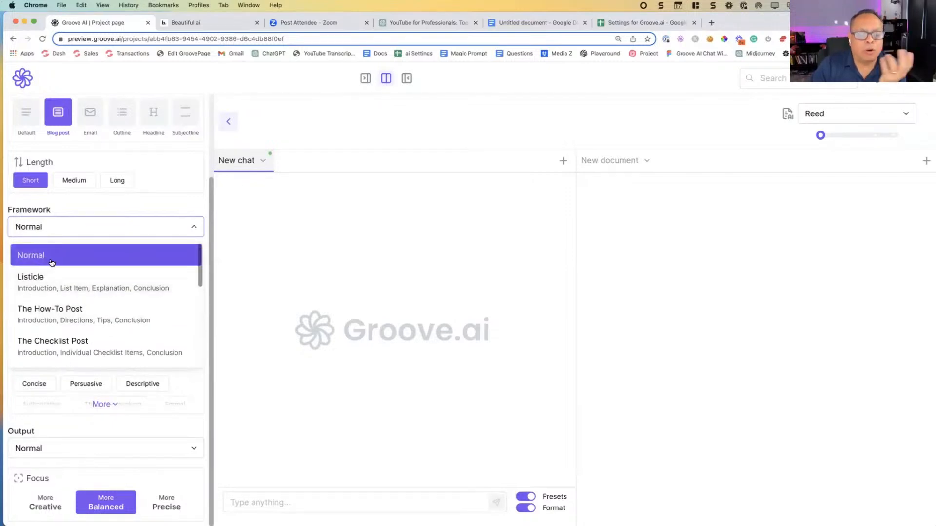
scroll(51, 264, down, 1)
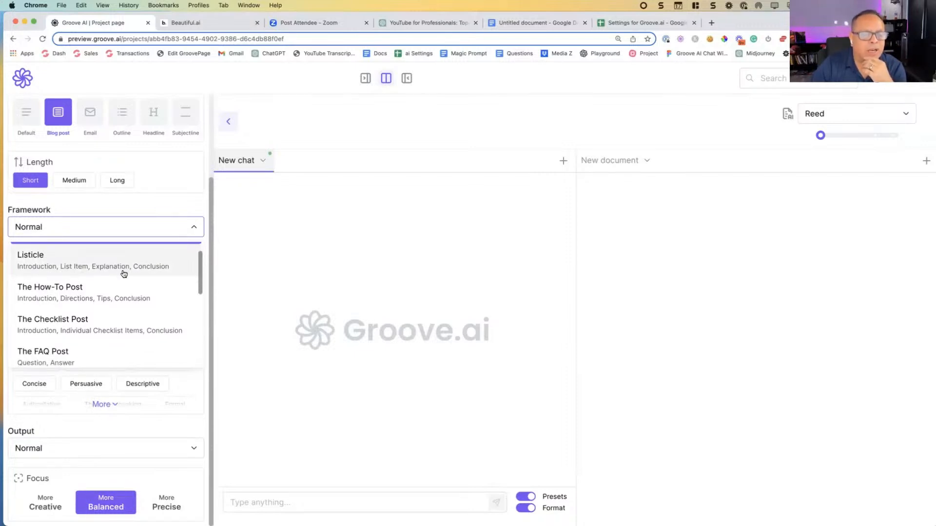
scroll(127, 278, down, 2)
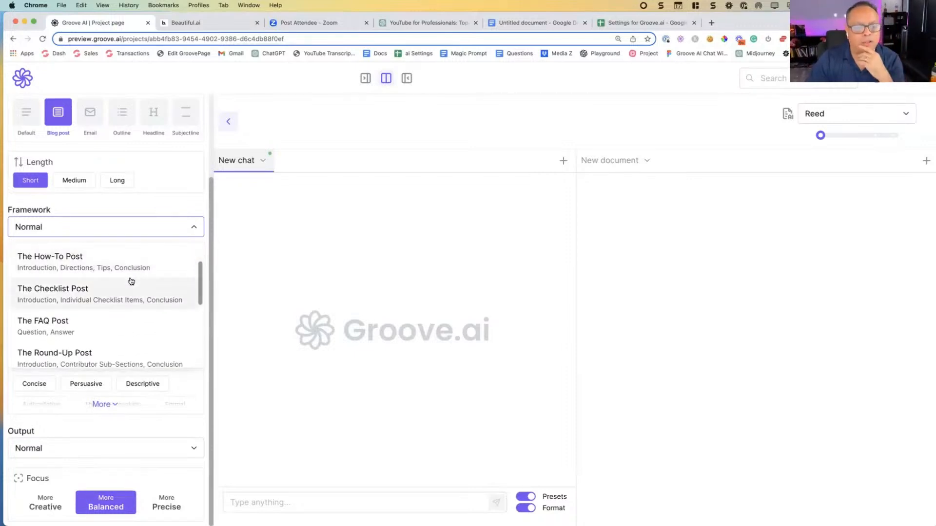
scroll(130, 281, down, 6)
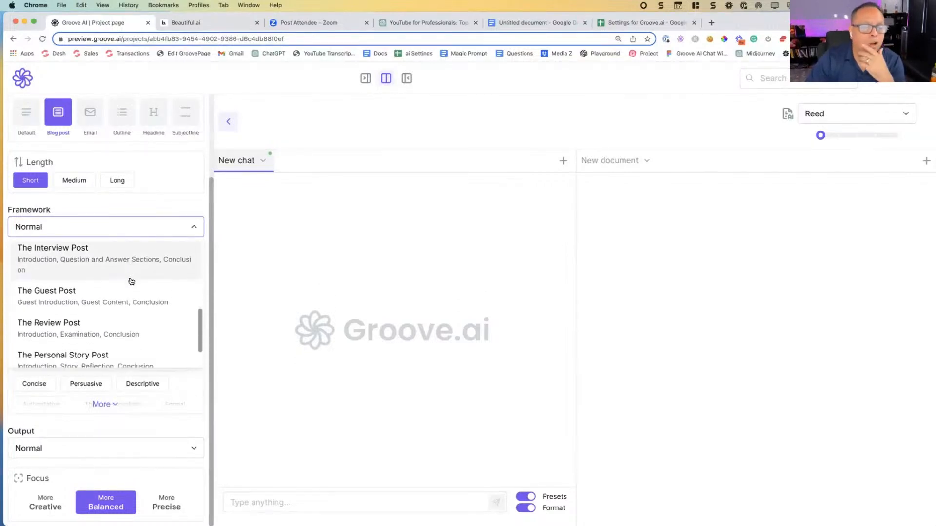
click(83, 286)
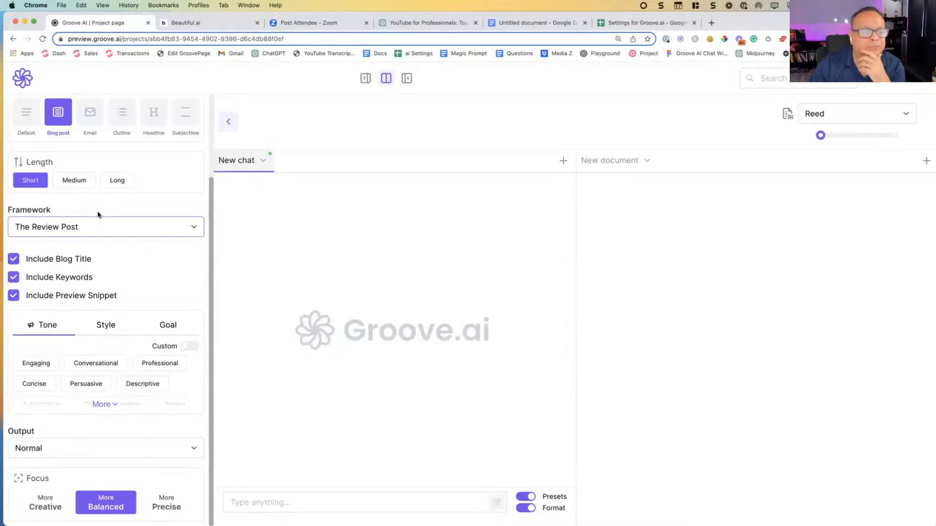
Step: Look through the framework options offered for the Email and Headline formats
click(92, 124)
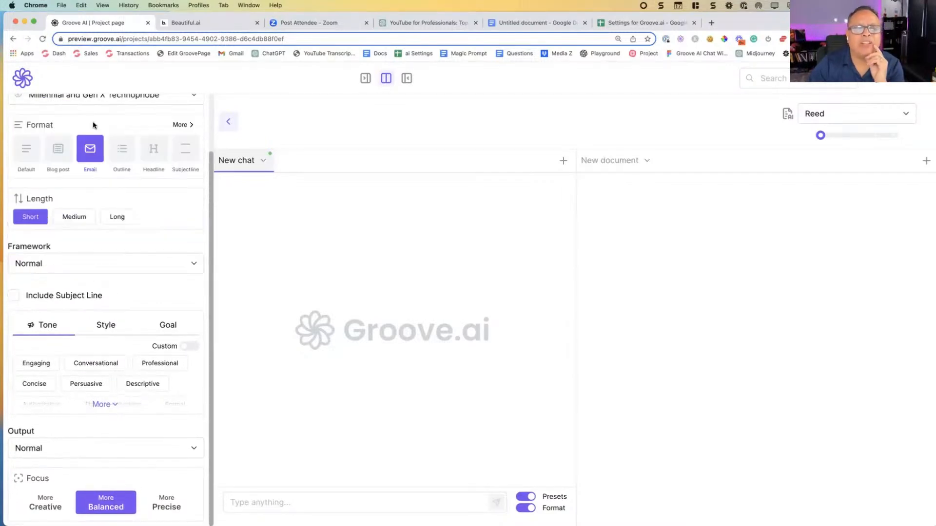
click(160, 273)
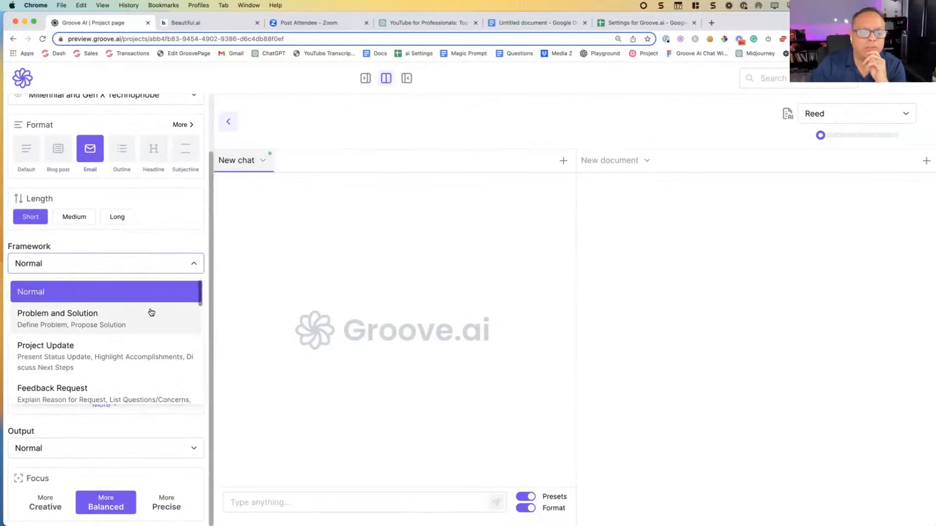
click(154, 149)
click(154, 266)
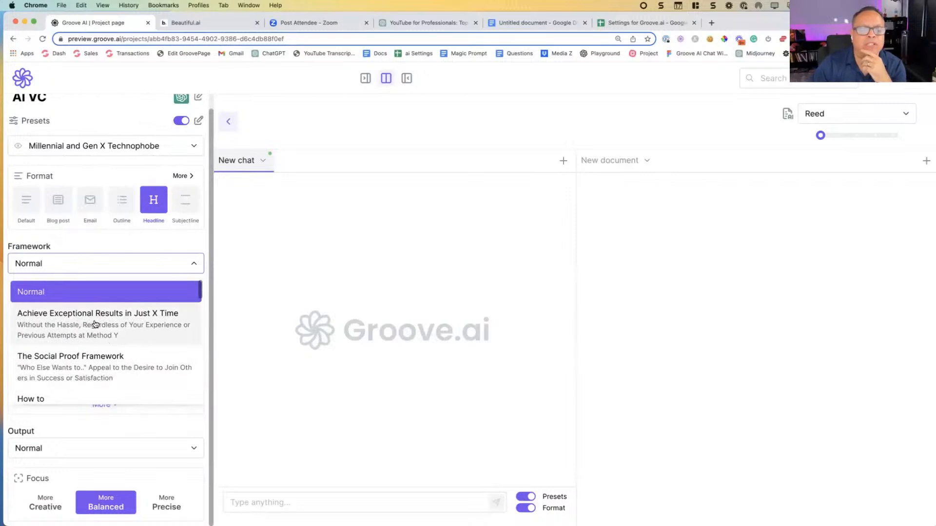
scroll(146, 326, down, 5)
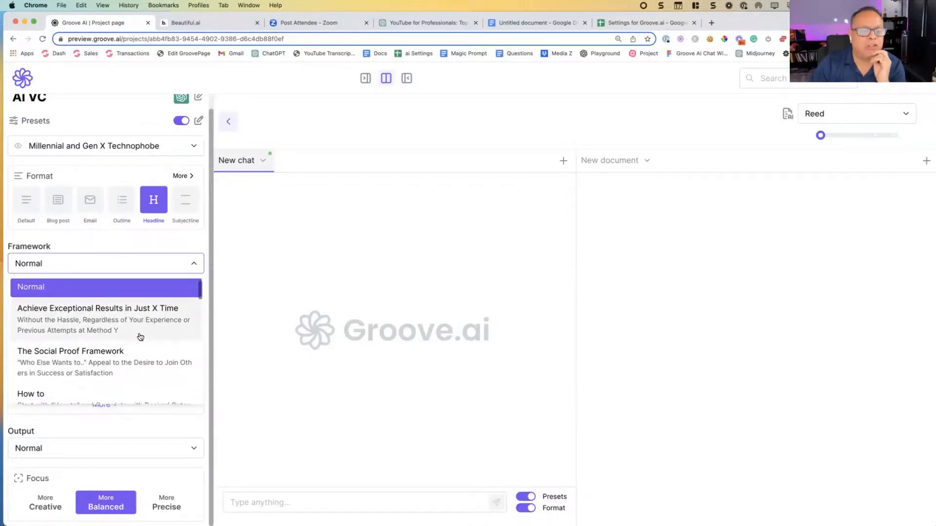
scroll(140, 337, down, 5)
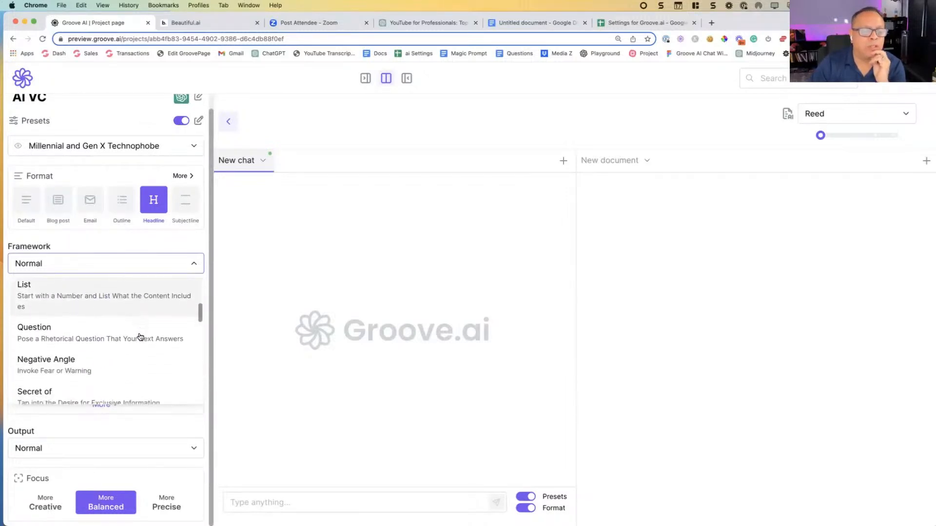
scroll(139, 337, down, 5)
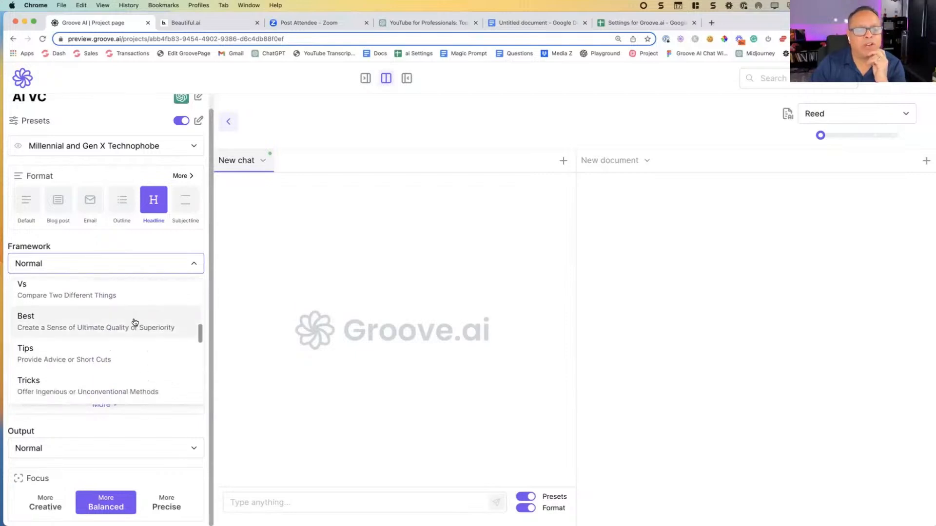
scroll(135, 323, down, 5)
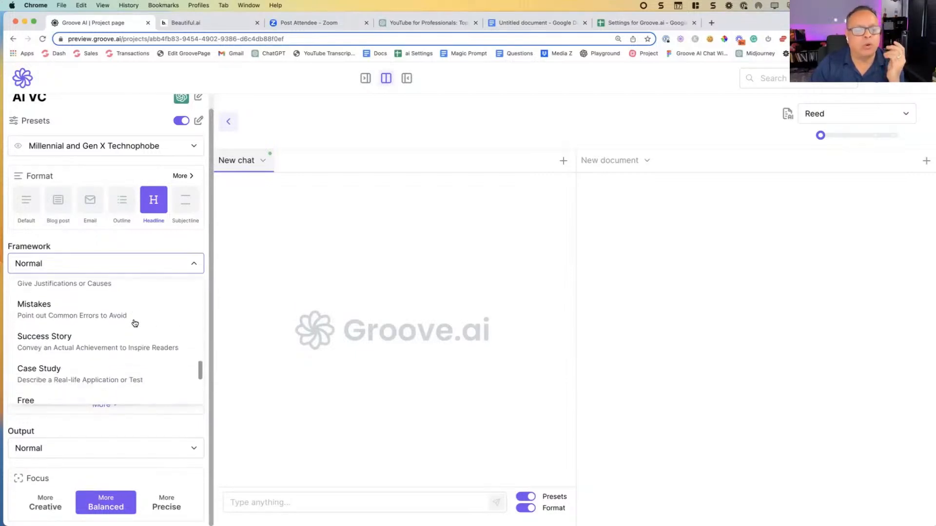
scroll(135, 325, up, 20)
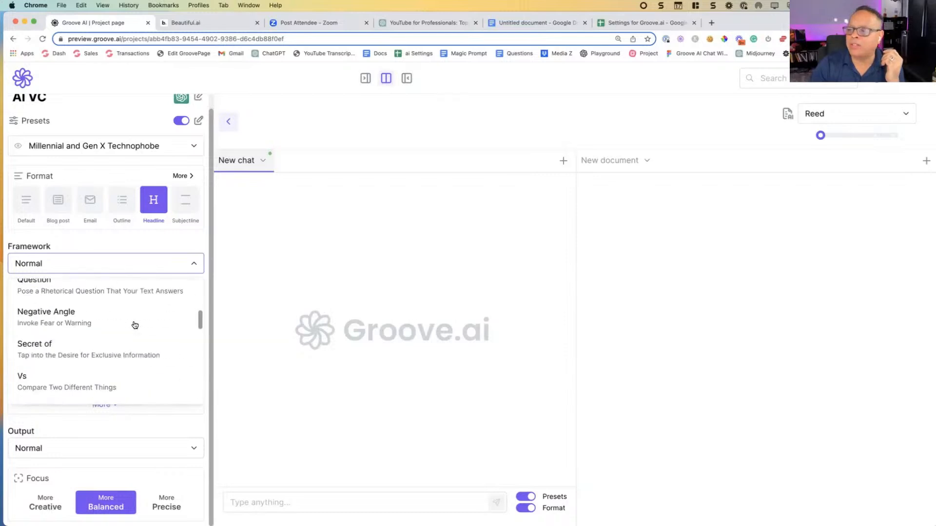
click(97, 243)
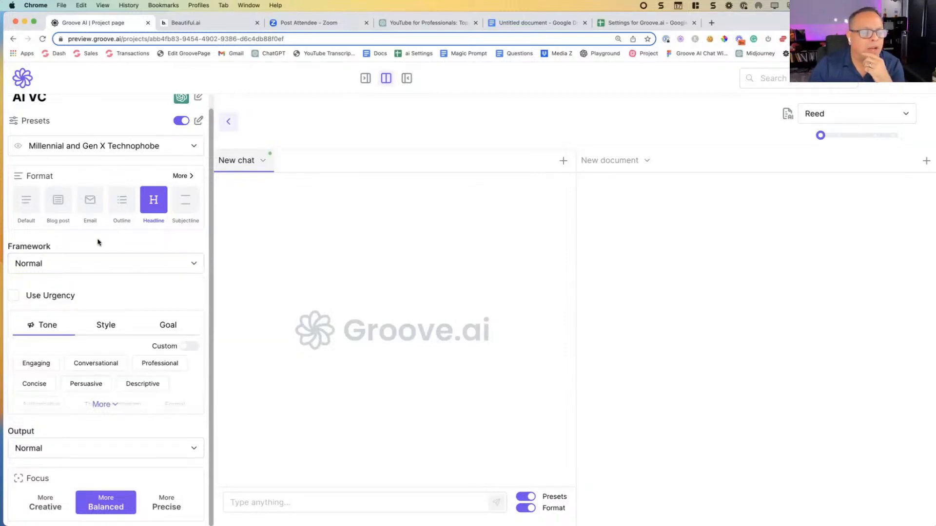
Step: Set the format back to Blog post and choose The Review Post framework
click(65, 206)
scroll(192, 269, down, 1)
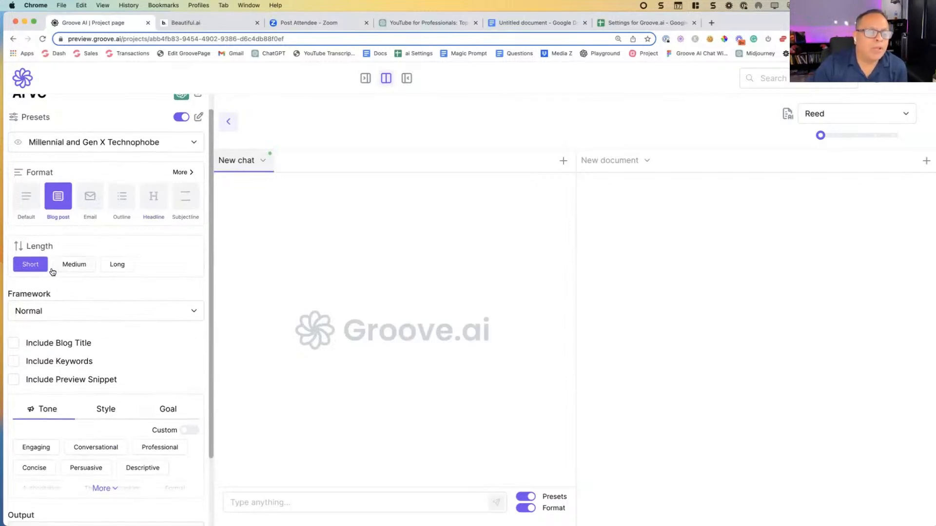
click(63, 313)
scroll(86, 358, down, 5)
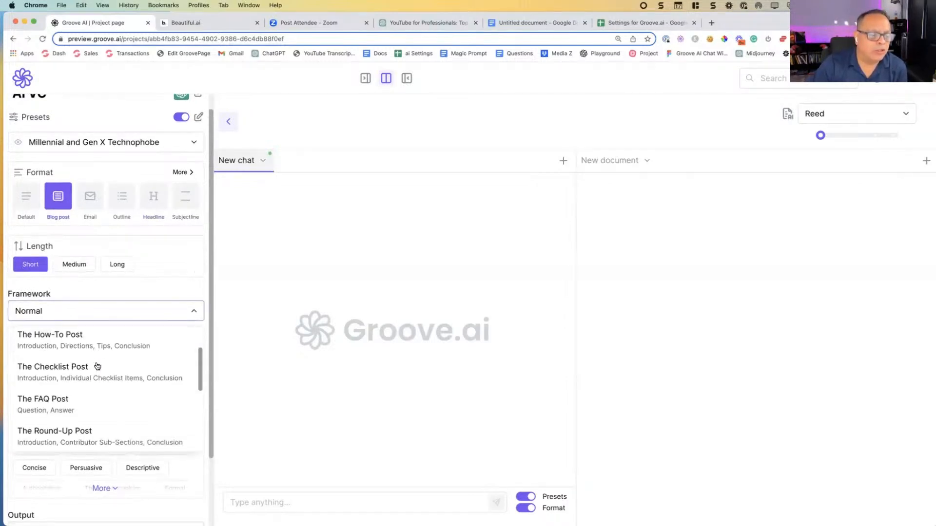
scroll(95, 377, down, 4)
click(94, 373)
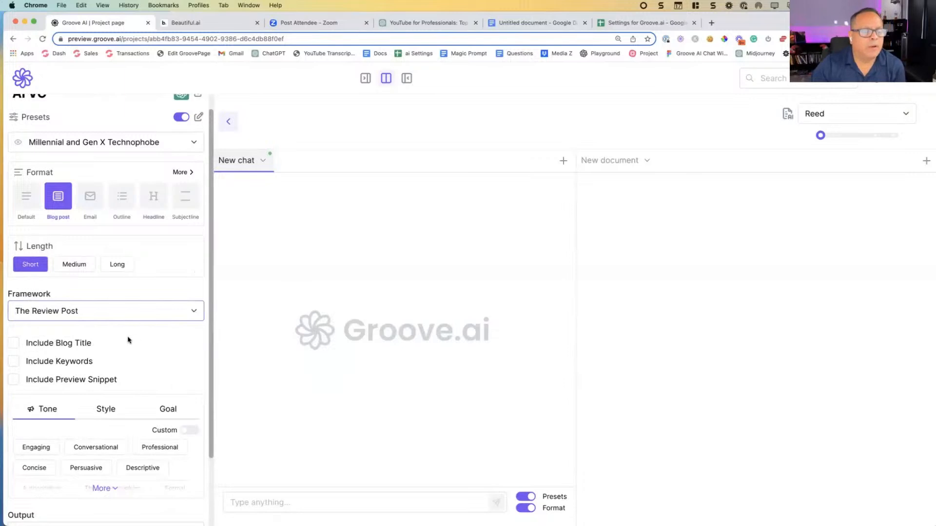
Step: Include the blog title, keywords and preview snippet in the blog post
click(11, 344)
click(14, 361)
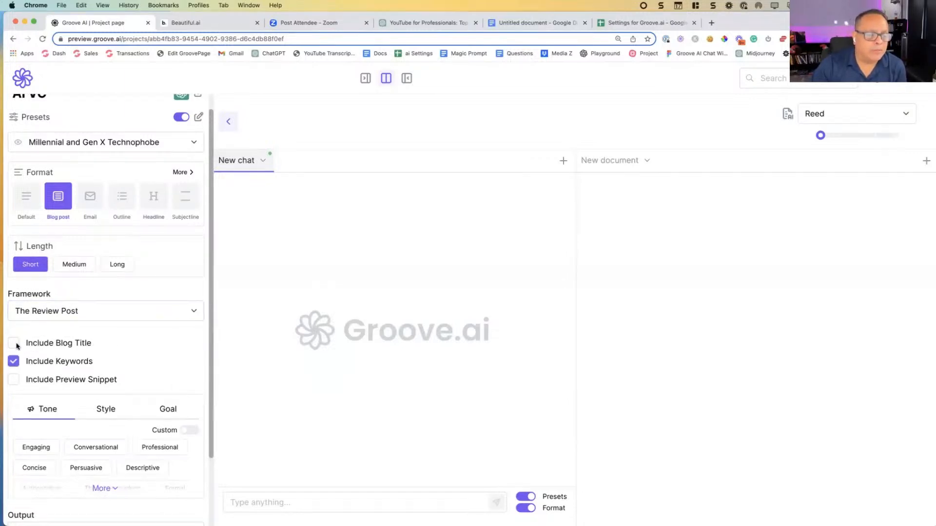
click(14, 379)
Step: Expand the full list of preset tones for the blog post
scroll(150, 347, down, 4)
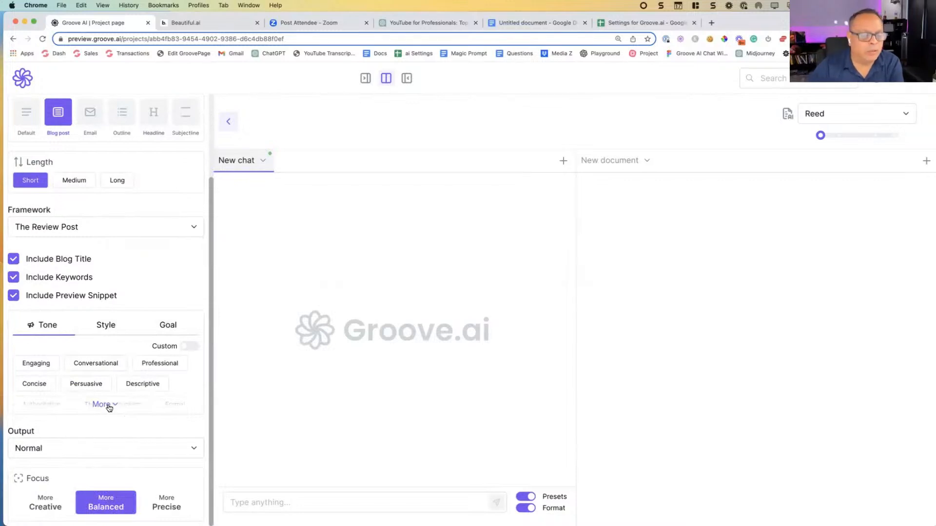
click(109, 406)
scroll(120, 406, down, 5)
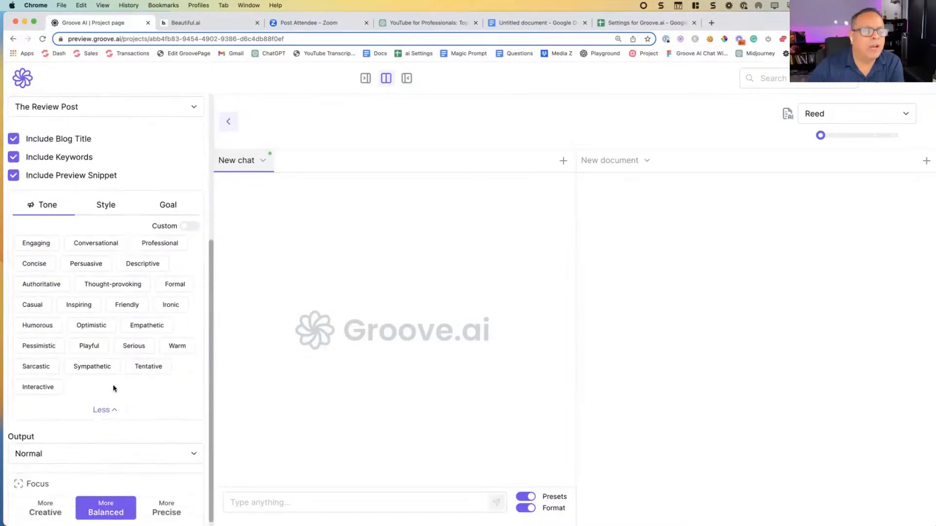
Step: Try a custom tone with the text "WERWERW", clear it and return to the preset tones
click(190, 226)
click(86, 397)
text(WERWERW)
key(super+a)
key(BackSpace)
key(ctrl+Up)
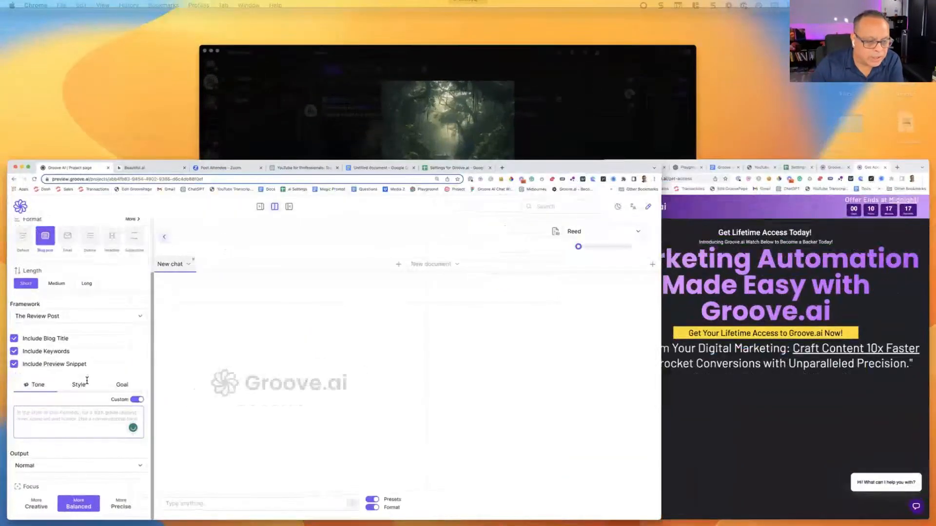
click(87, 381)
key(super+equal)
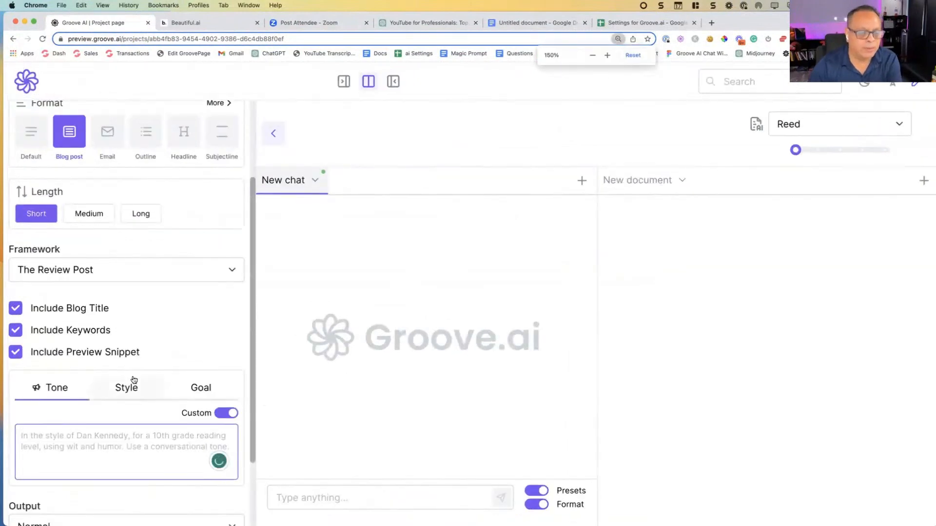
scroll(133, 379, down, 2)
click(227, 319)
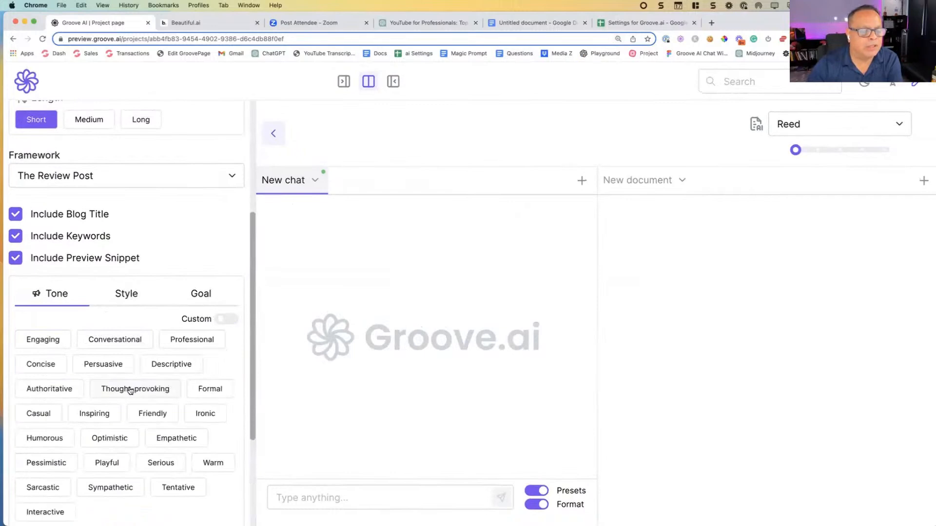
Step: Select the Engaging, Conversational and Playful tones for the blog post
scroll(131, 390, down, 2)
click(59, 254)
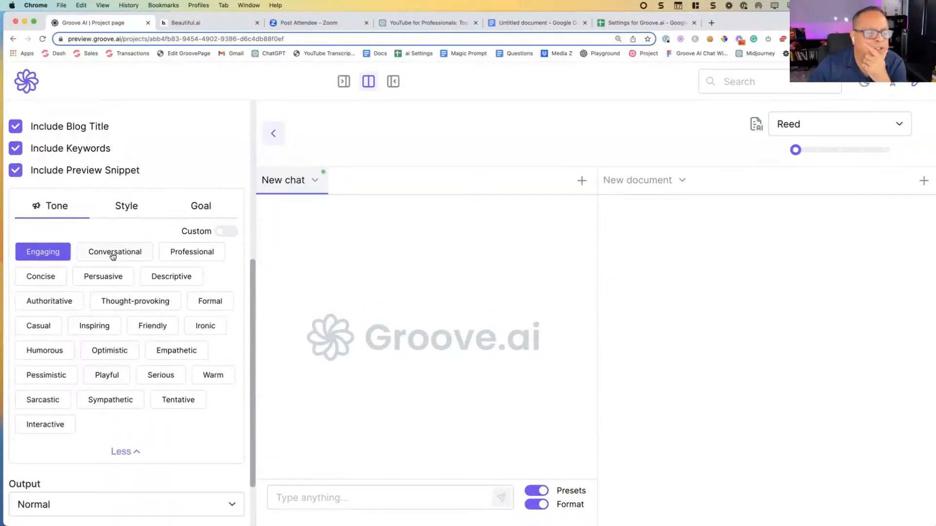
click(113, 256)
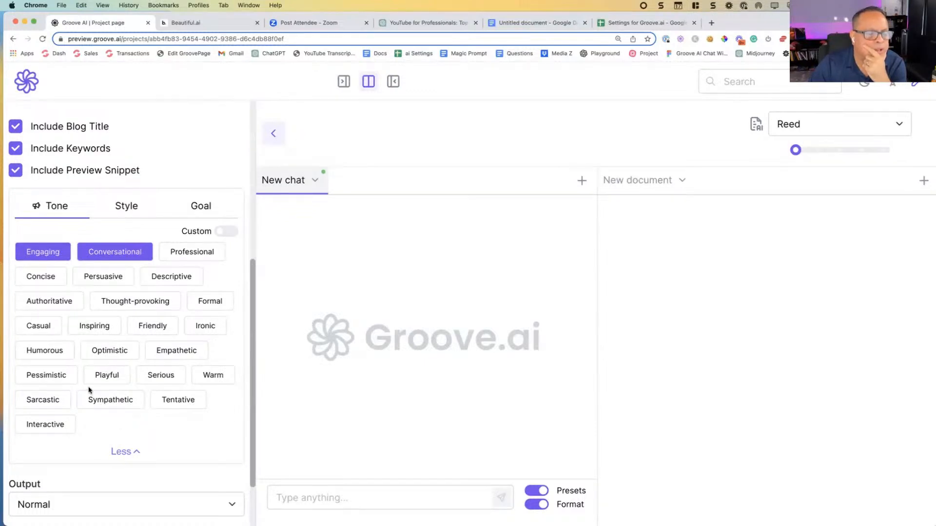
click(111, 373)
scroll(104, 337, up, 3)
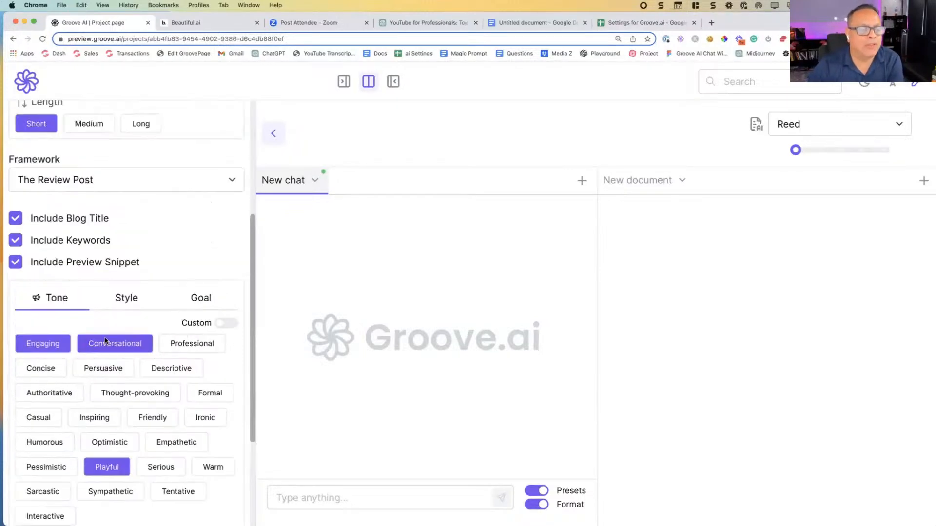
Step: Show all the writing styles and select Descriptive for the blog post
scroll(100, 339, down, 1)
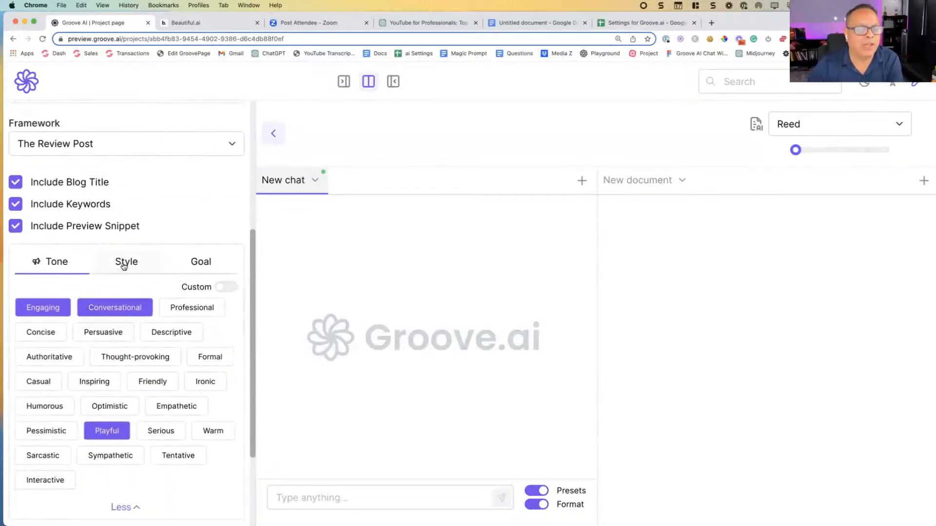
click(124, 271)
click(231, 334)
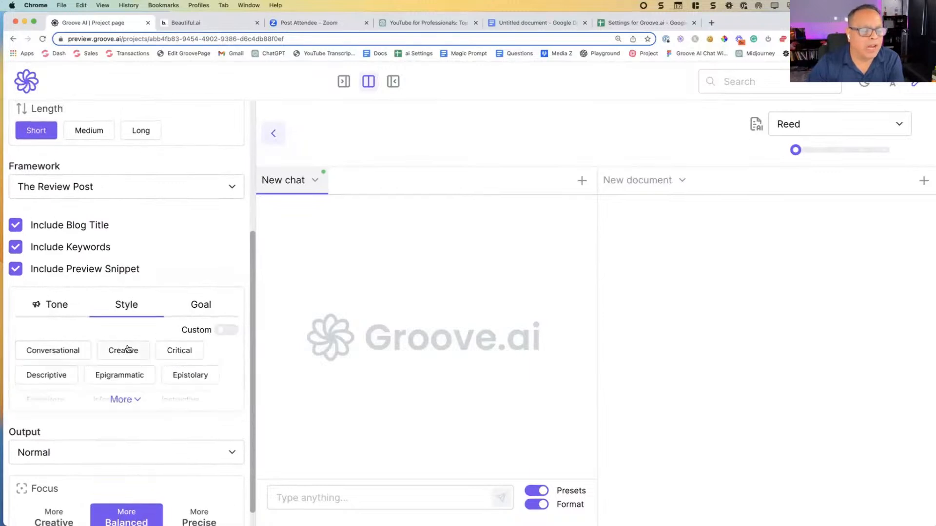
scroll(128, 370, down, 1)
click(125, 375)
scroll(129, 379, down, 4)
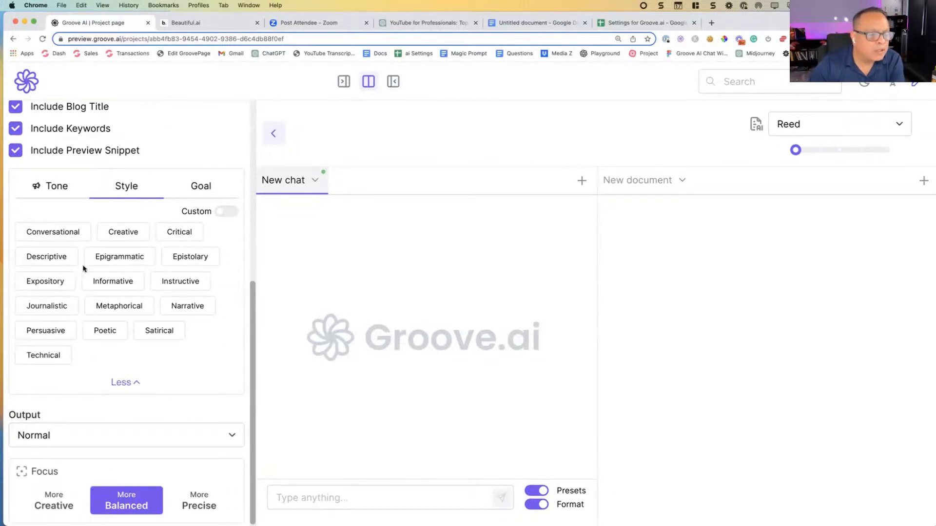
click(58, 266)
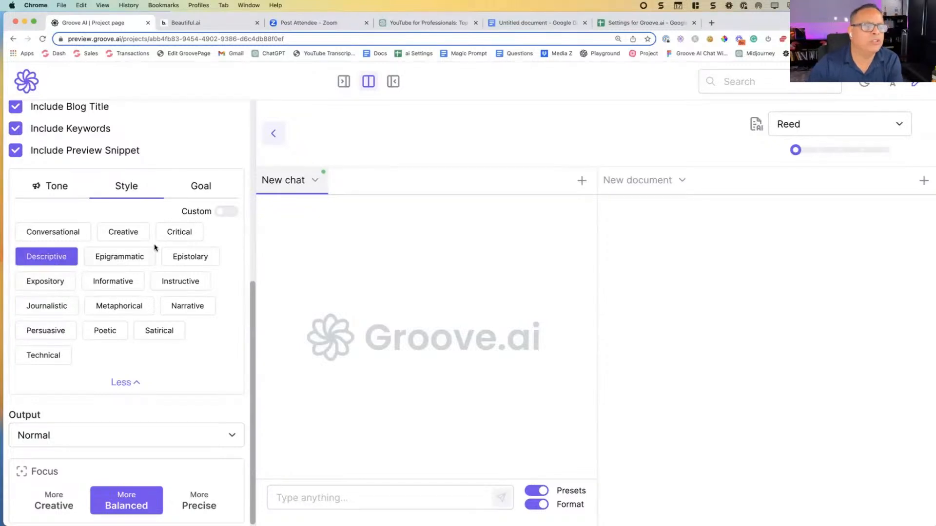
Step: Expand the content goals, select SEO and Generate Sales, and collapse the list again
click(209, 187)
click(229, 318)
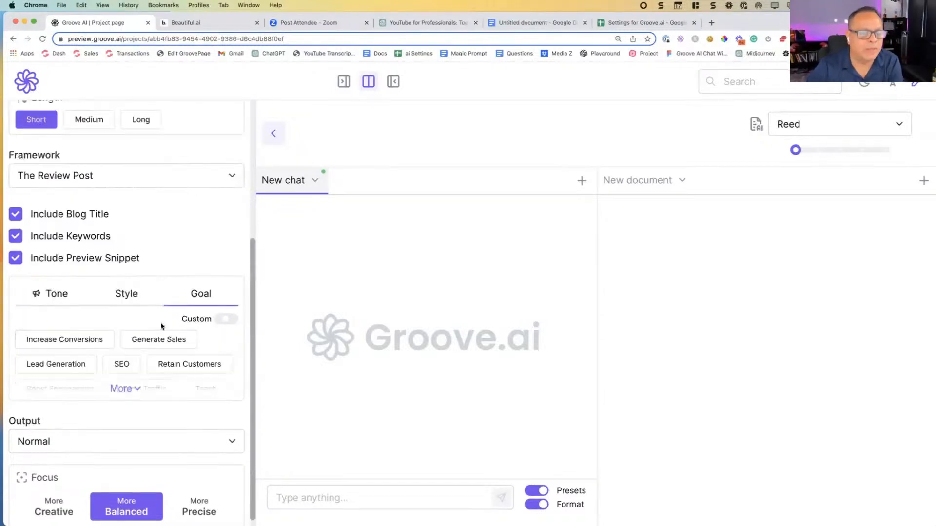
click(125, 379)
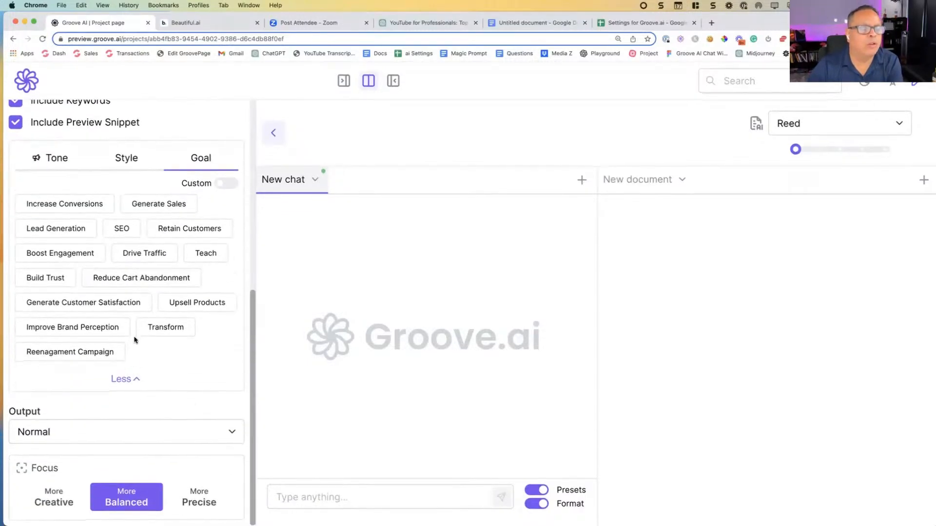
click(129, 231)
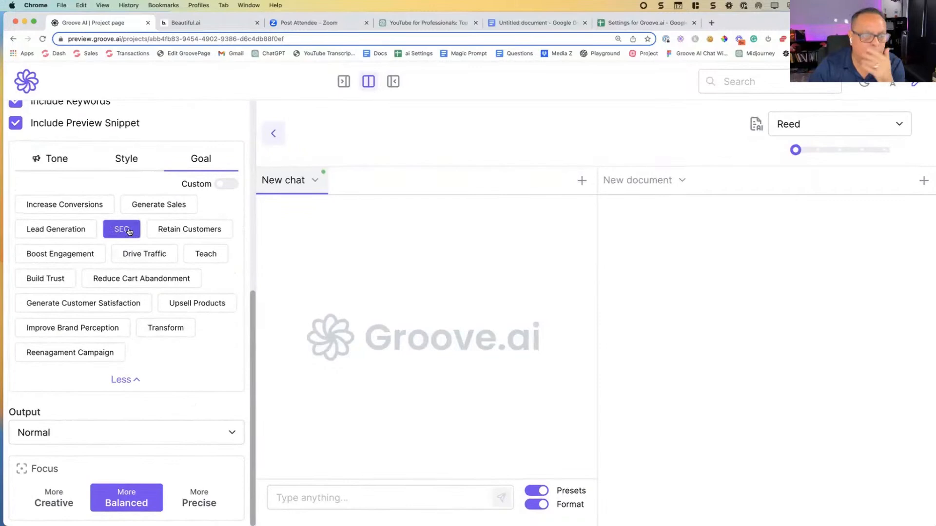
click(146, 208)
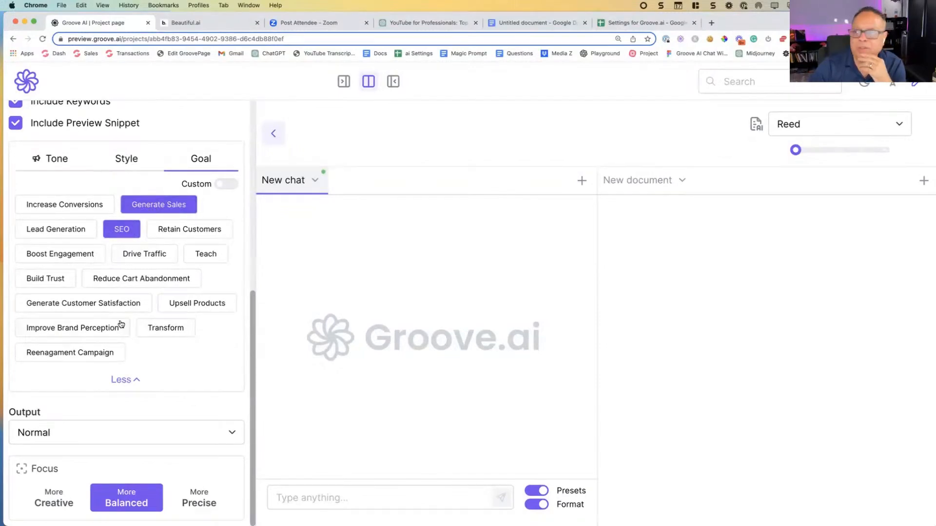
click(134, 385)
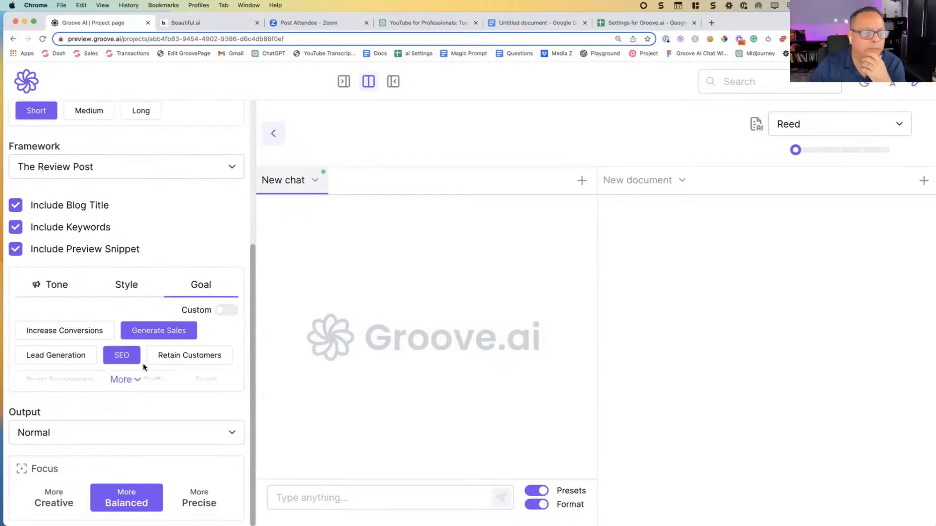
Step: View the Output options, then switch to ChatGPT and examine the headings, bold text and bullets in its video topic response
click(82, 435)
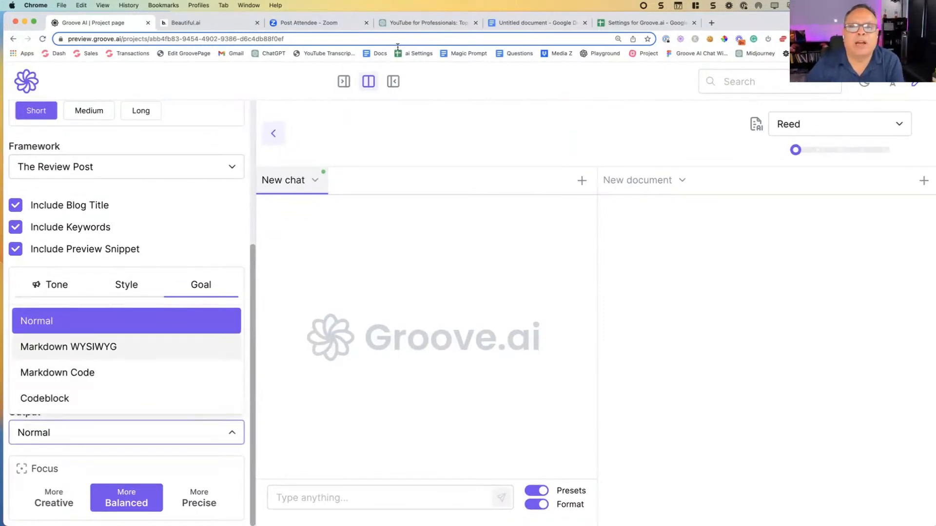
click(427, 23)
scroll(496, 238, down, 3)
scroll(496, 237, down, 7)
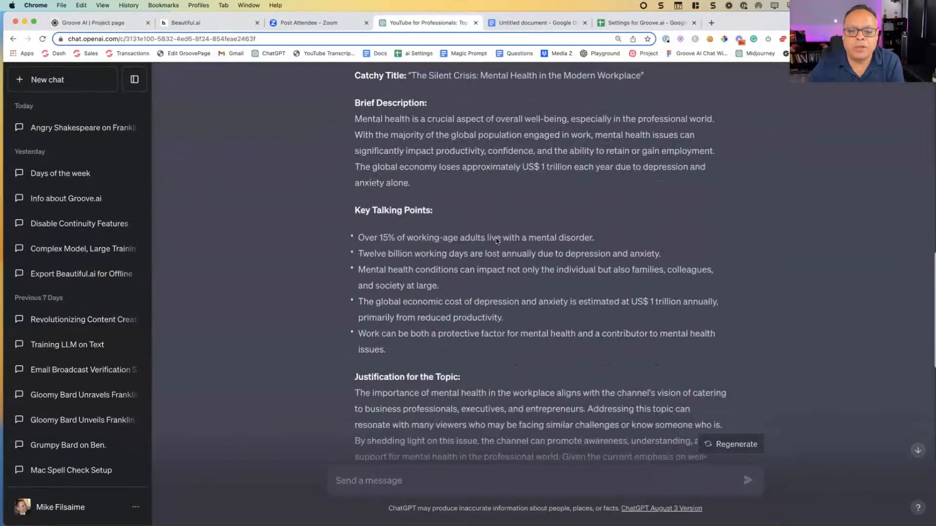
drag(353, 88, 457, 261)
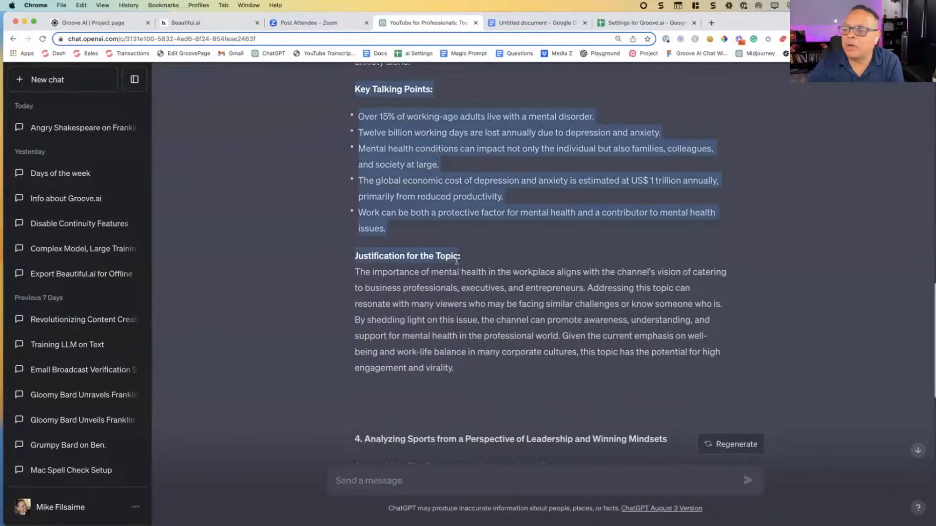
click(452, 266)
scroll(428, 255, down, 5)
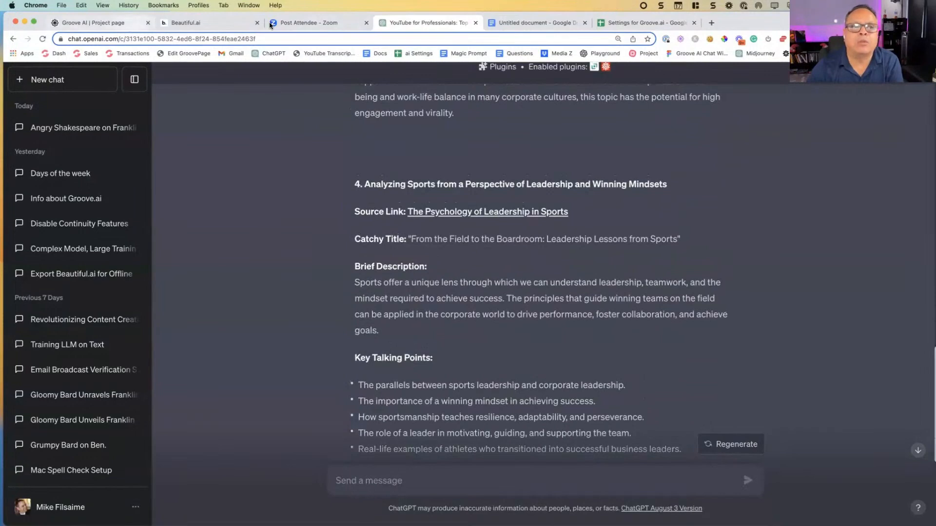
Step: Return to Groove.ai, set the blog post's output to Normal and choose the More Balanced focus
click(101, 25)
click(126, 440)
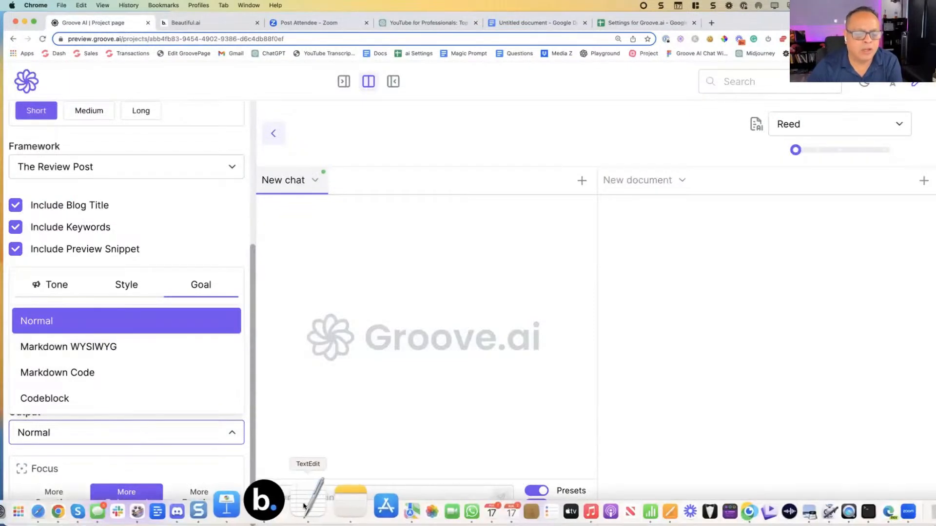
click(70, 320)
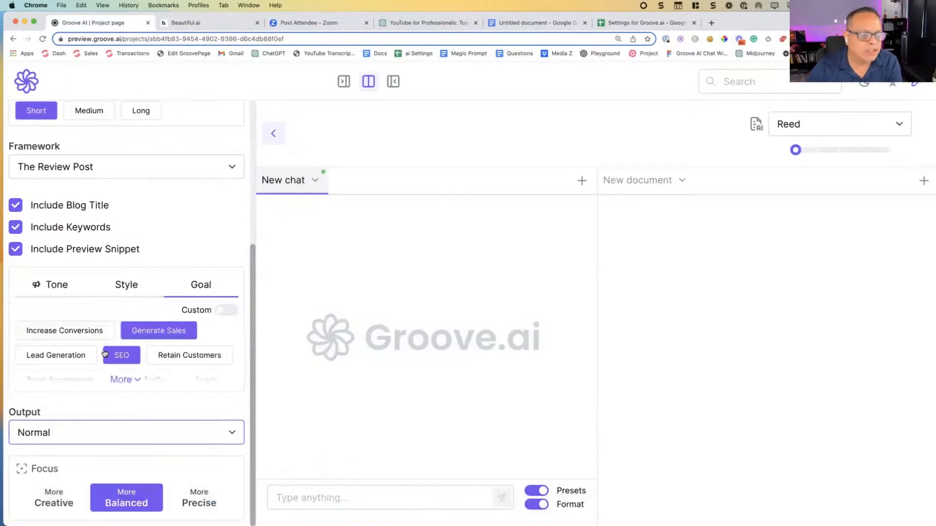
click(58, 493)
click(97, 497)
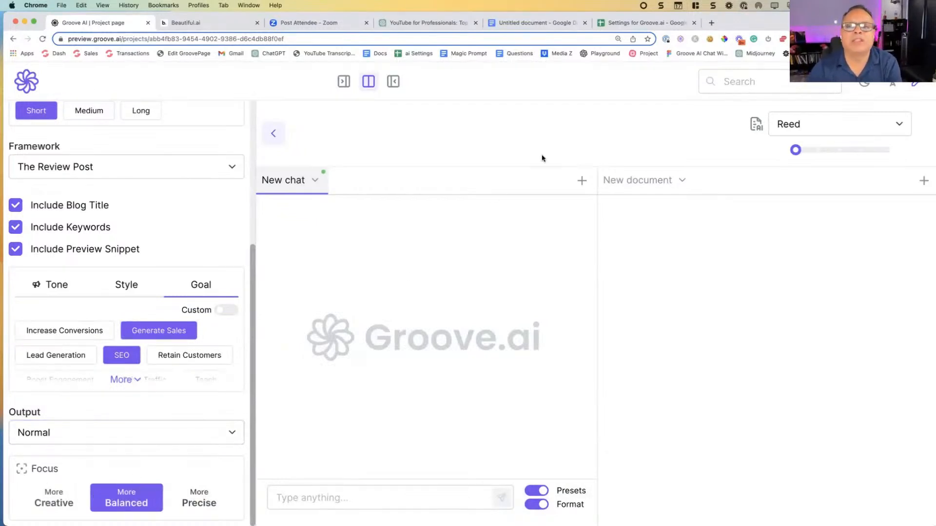
Step: Switch to the Settings for Groove.ai spreadsheet and examine the Optimize For mockup on its optimization sheet
click(632, 23)
click(796, 517)
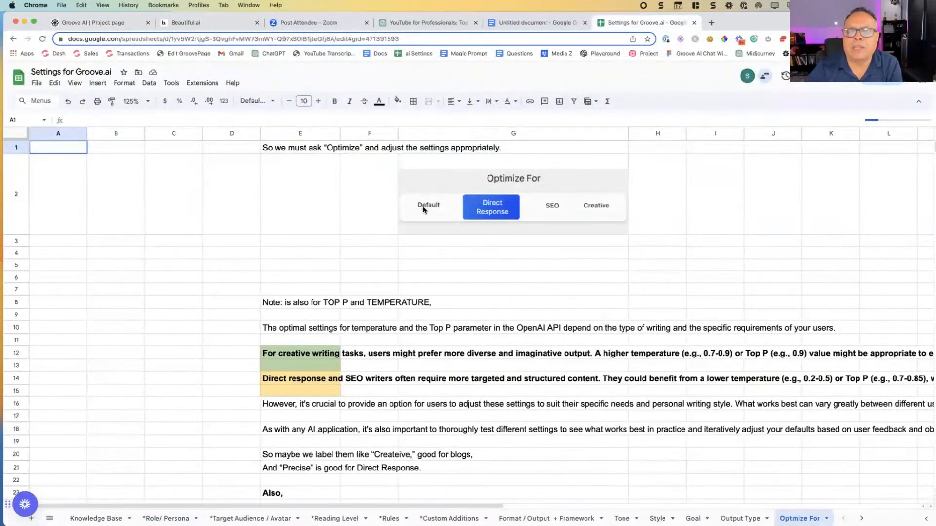
click(423, 210)
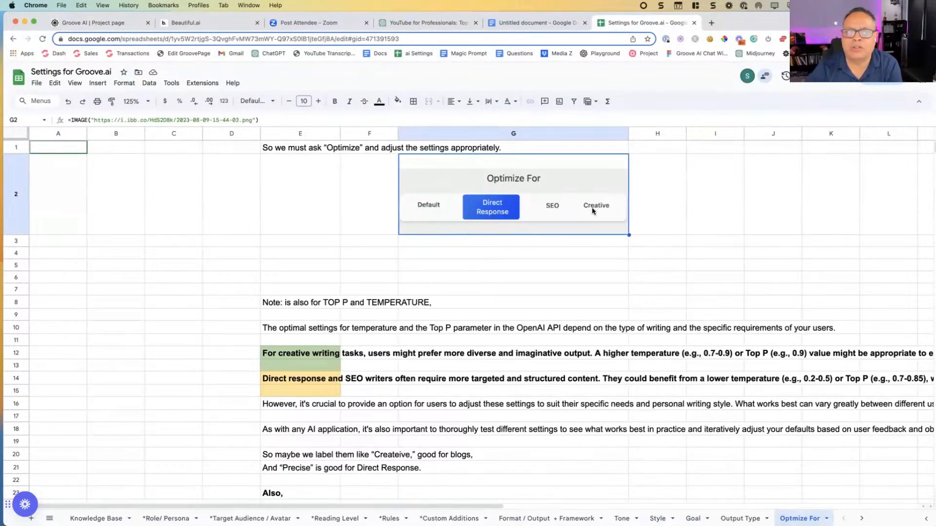
Step: Open platform.openai.com in a new browser tab and go to its Playground
click(711, 24)
text(PLAT)
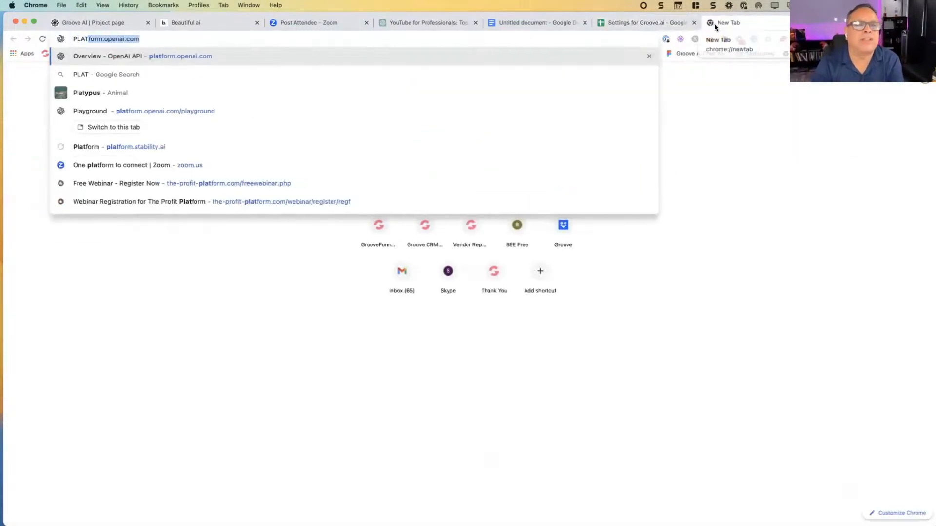
key(Return)
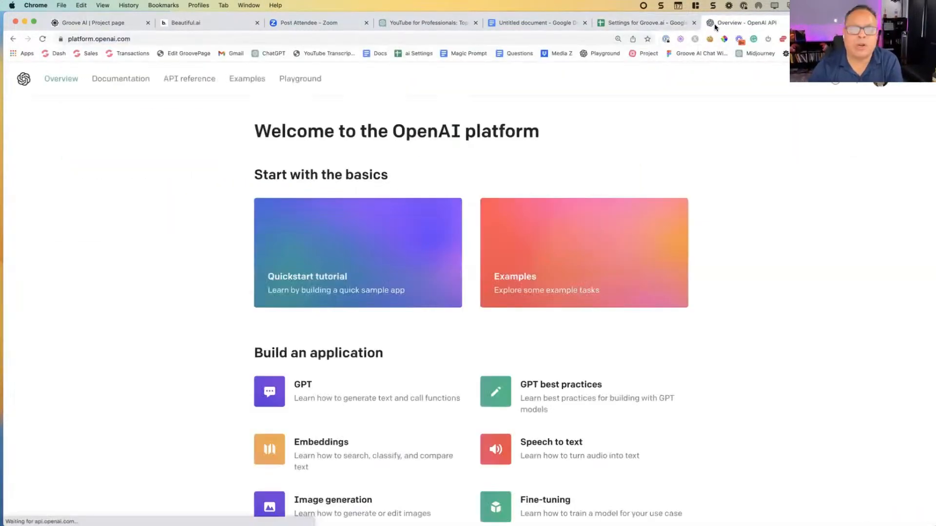
click(314, 82)
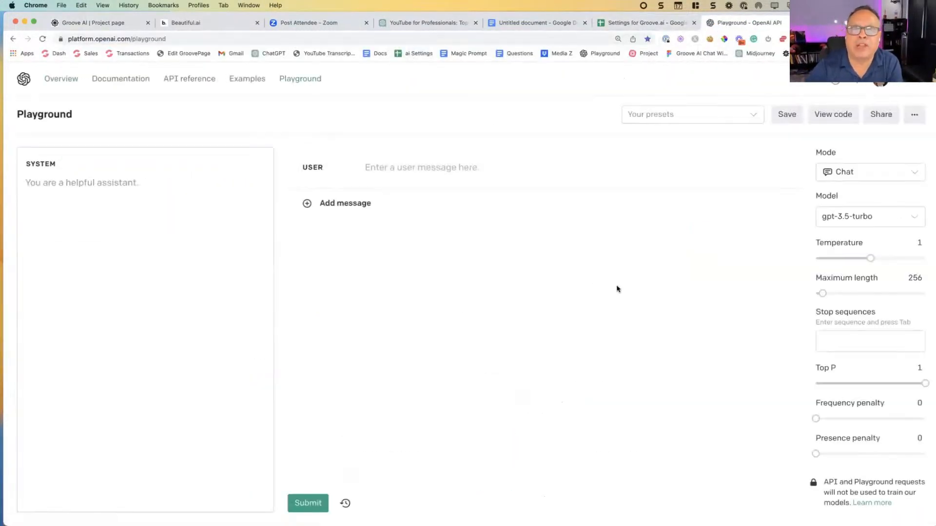
Step: Set the Playground's Top P to 0.63, maximum length to 4095, frequency penalty to 0.98 and presence penalty to 0.99
mouse_move(870, 259)
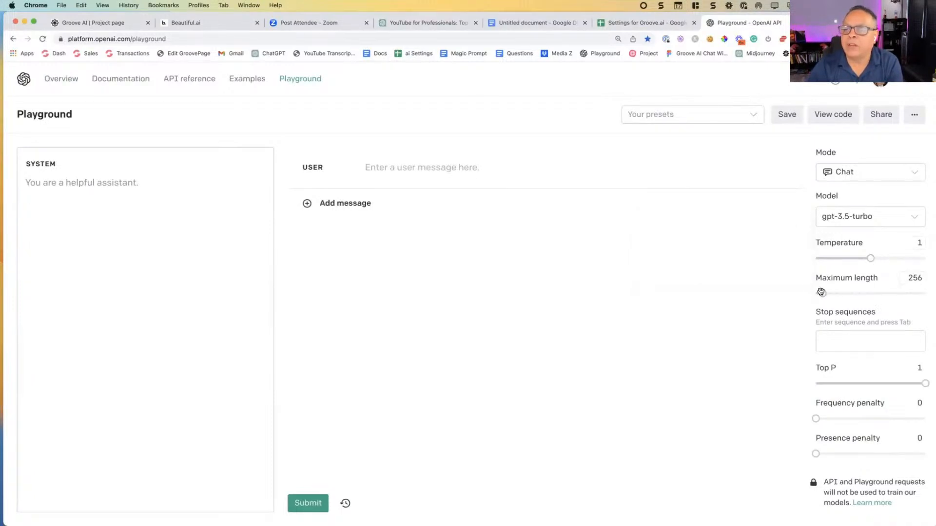
mouse_move(927, 380)
drag(927, 380, 883, 383)
drag(822, 293, 927, 292)
mouse_move(927, 292)
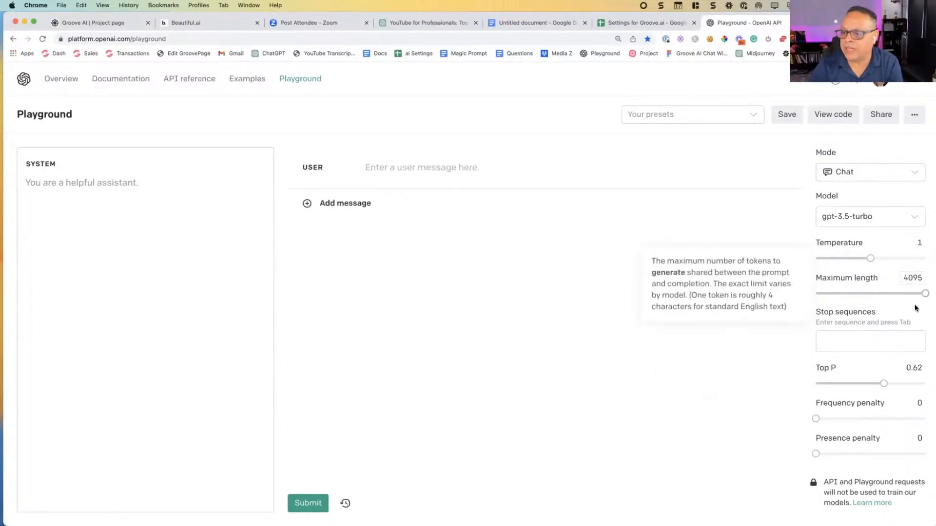
mouse_move(881, 384)
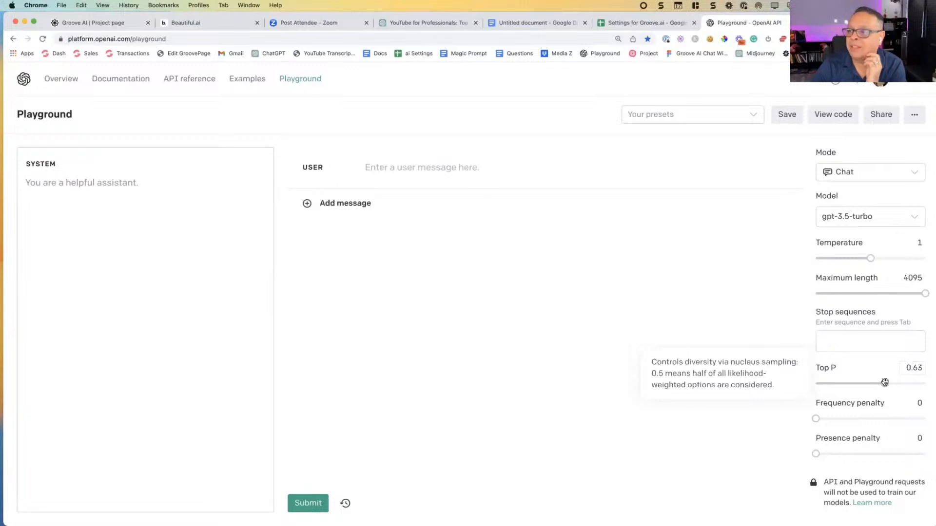
drag(815, 419, 870, 418)
drag(815, 454, 870, 453)
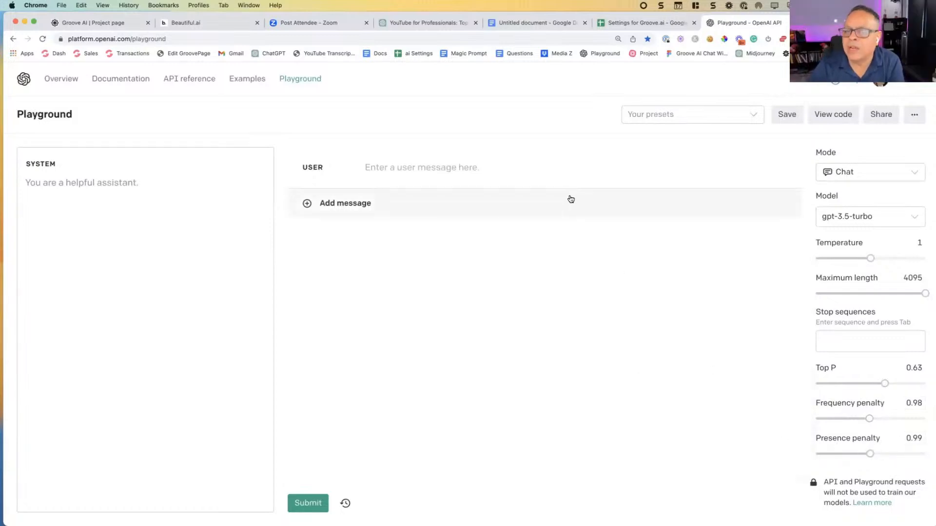
Step: Return to the settings spreadsheet and examine the temperature and Top P recommendations for creative writing and direct response
click(634, 23)
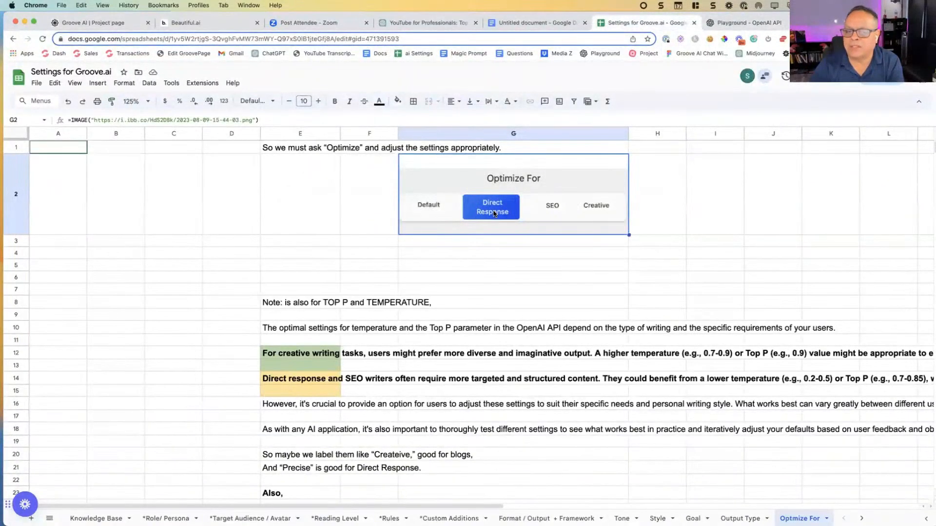
click(330, 357)
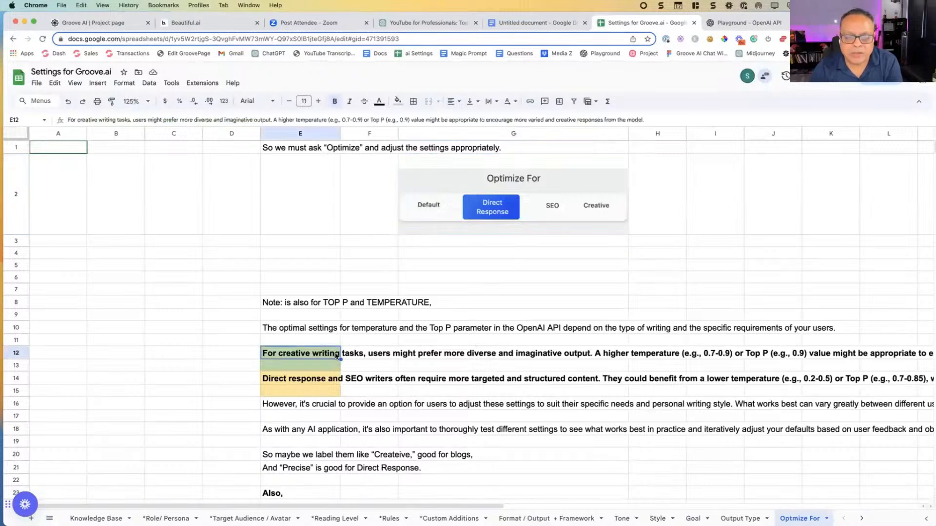
click(696, 361)
key(Right)
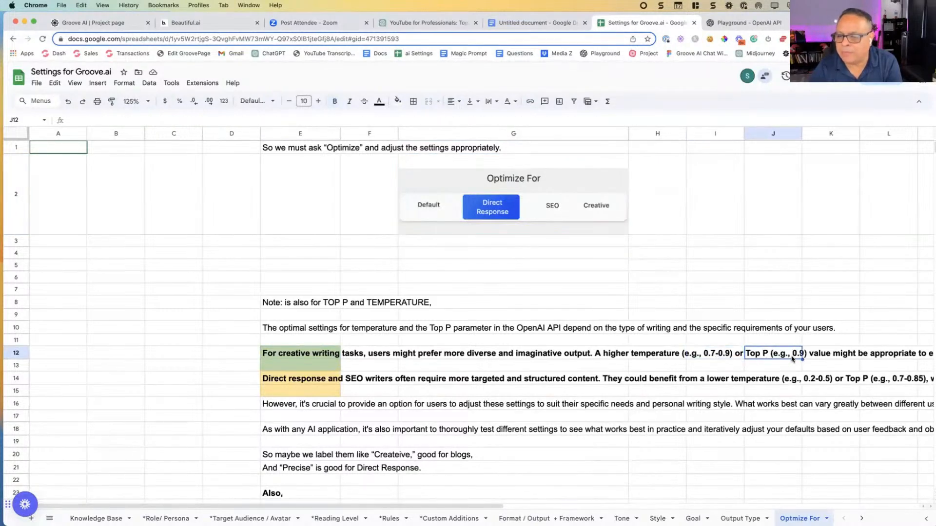
click(311, 382)
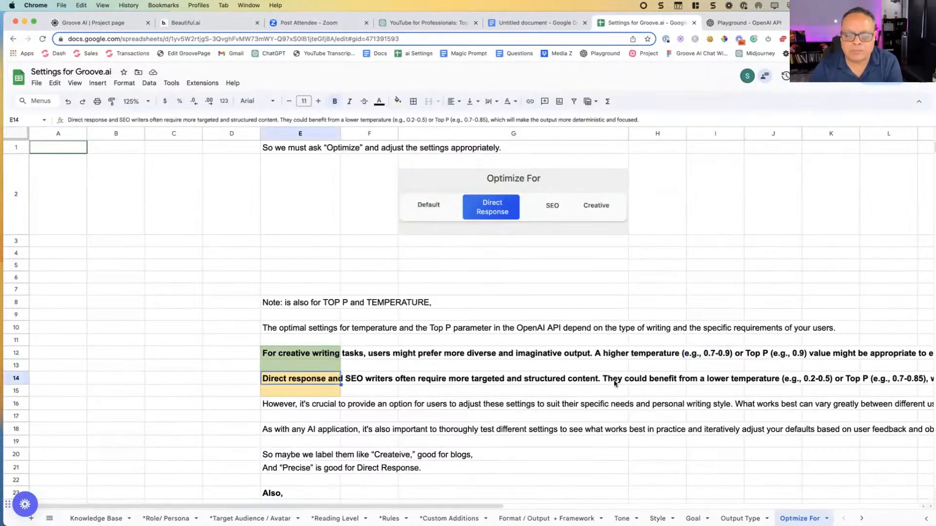
scroll(615, 383, down, 3)
scroll(466, 392, up, 3)
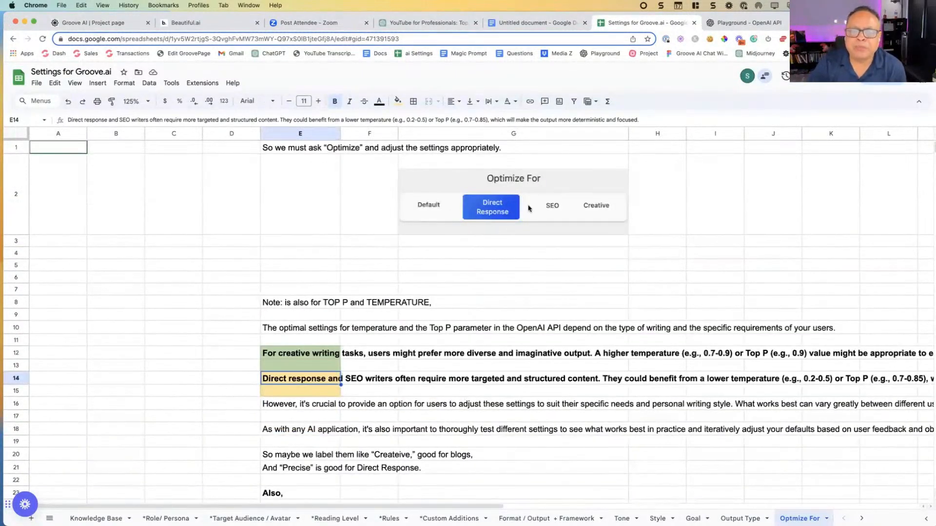
click(593, 207)
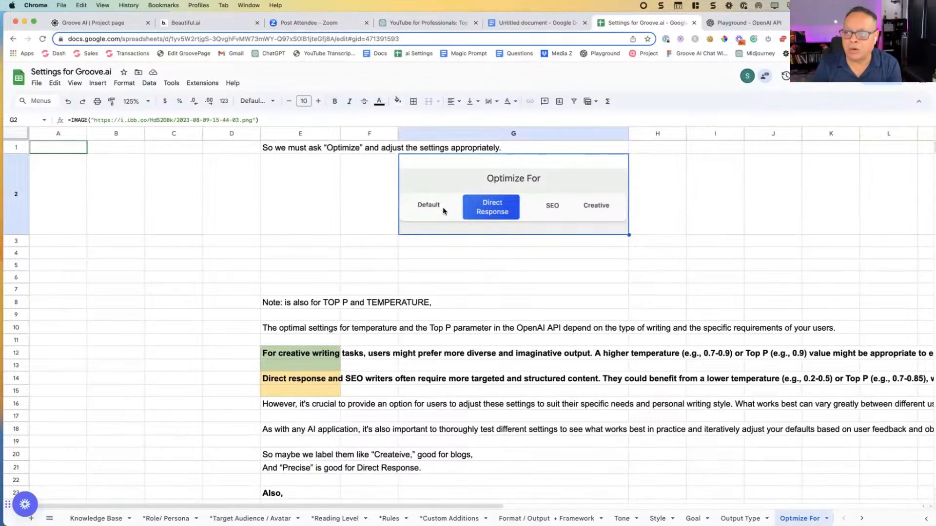
Step: Return to Groove.ai and submit "GetResponse" as the chat prompt for the configured blog post
click(125, 27)
click(333, 496)
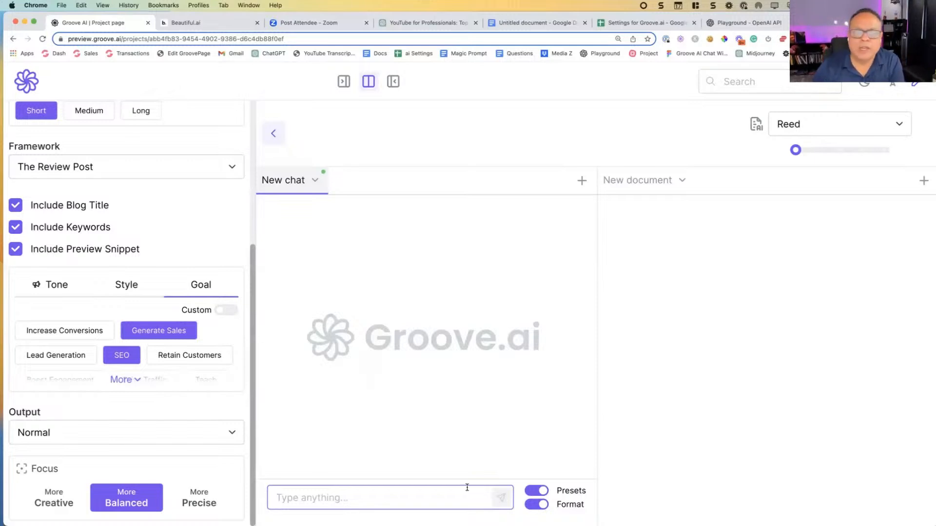
scroll(126, 195, up, 5)
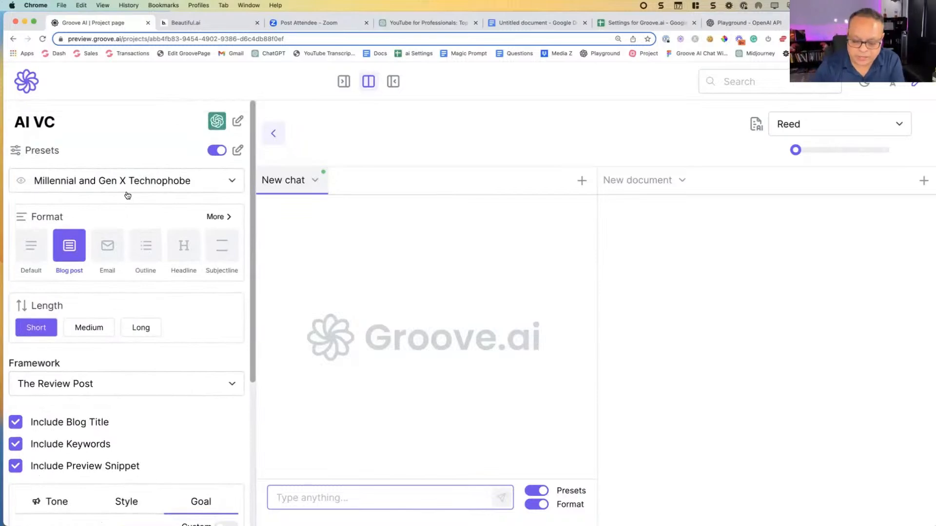
key(super+minus)
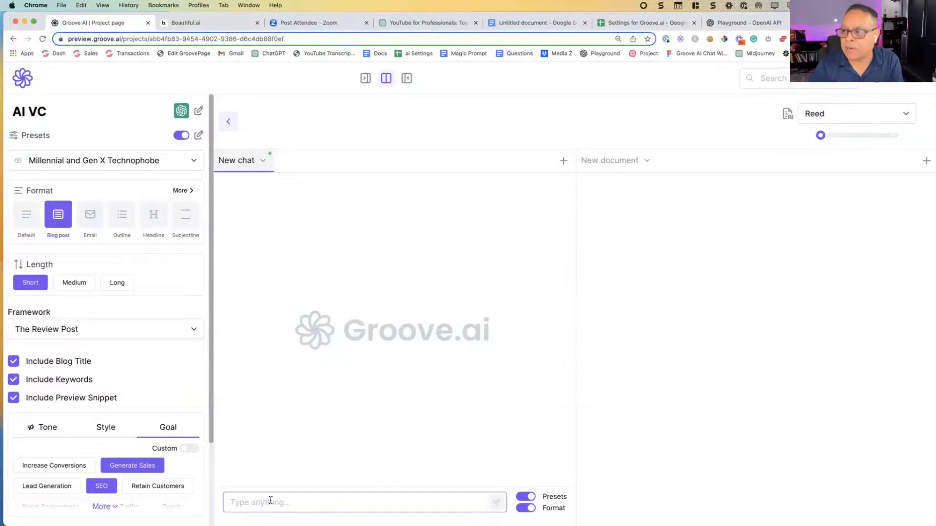
text(Get Response)
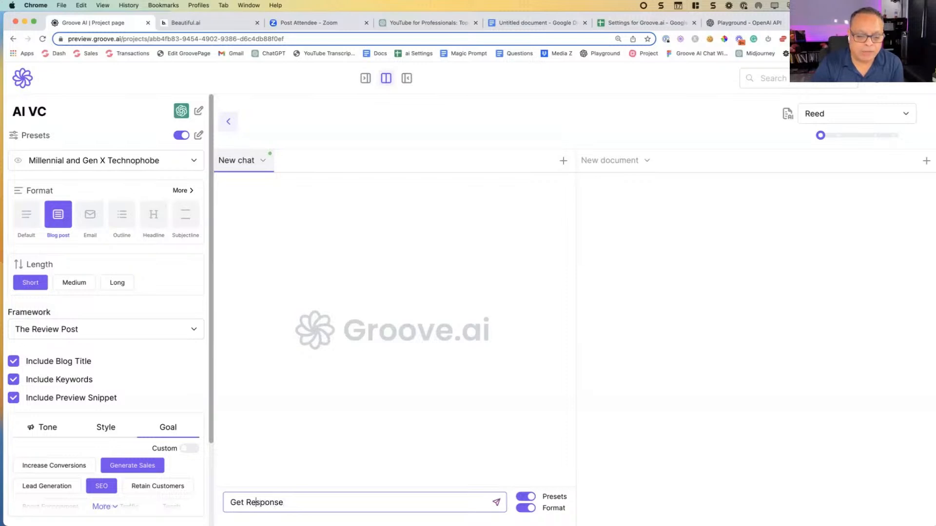
key(Return)
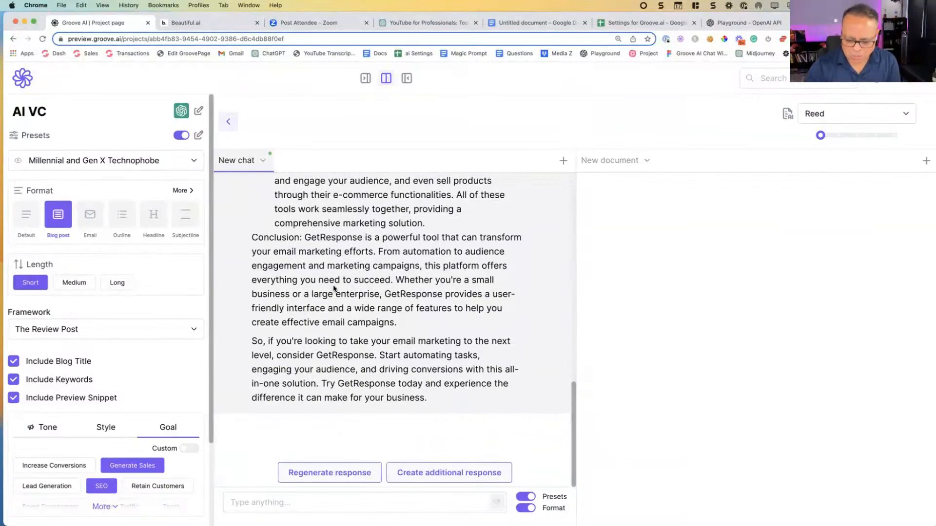
Step: Review the title, keywords, preview snippet and introduction of the generated GetResponse blog post
scroll(392, 303, up, 10)
scroll(493, 267, up, 10)
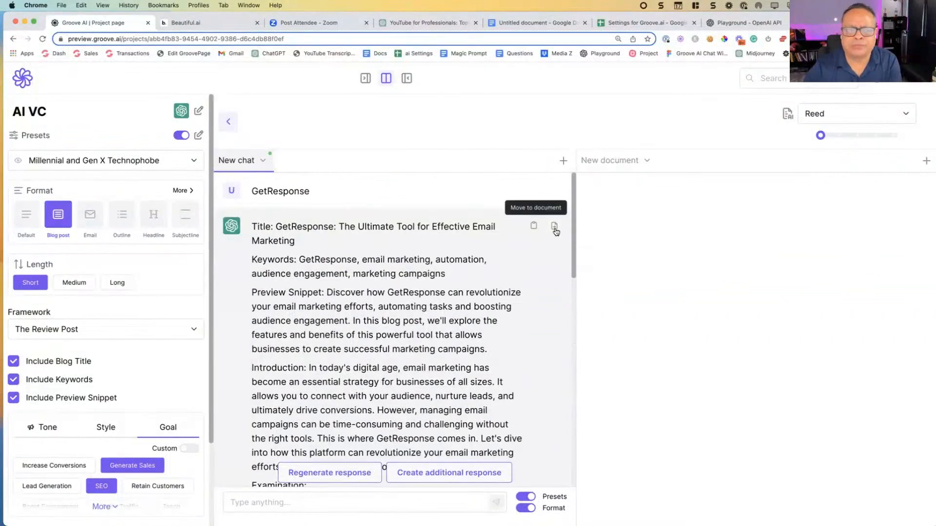
scroll(488, 241, down, 3)
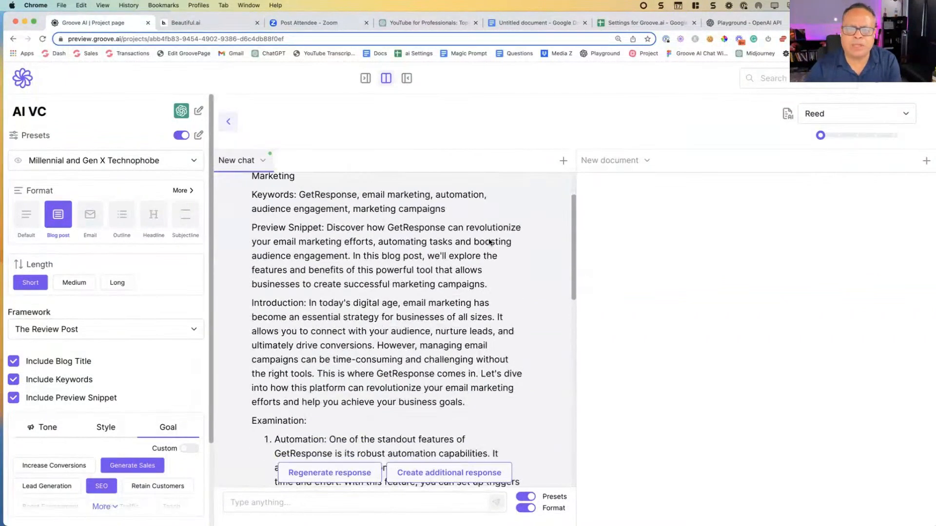
Step: Reload the project page and move the generated GetResponse post into the cleared new document
key(super+r)
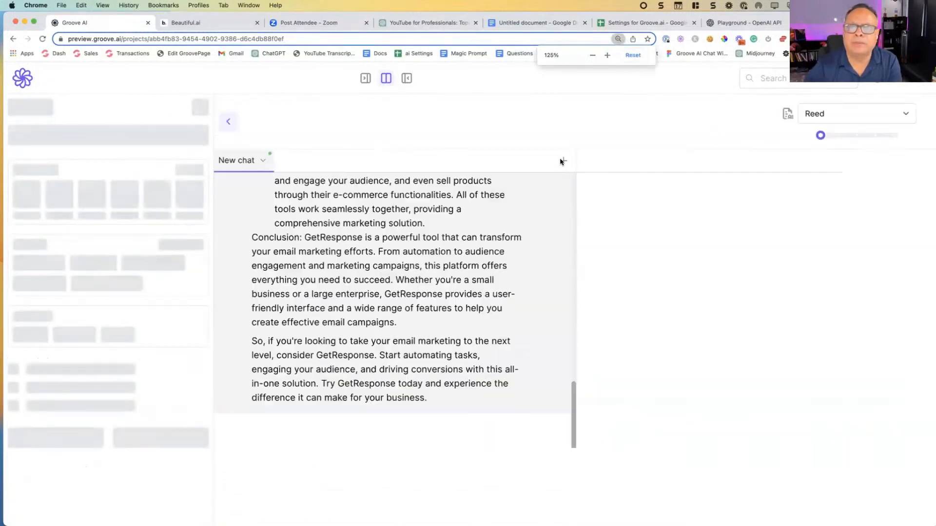
triple_click(715, 246)
key(BackSpace)
scroll(493, 257, up, 5)
drag(408, 229, 492, 243)
scroll(565, 224, up, 5)
click(554, 212)
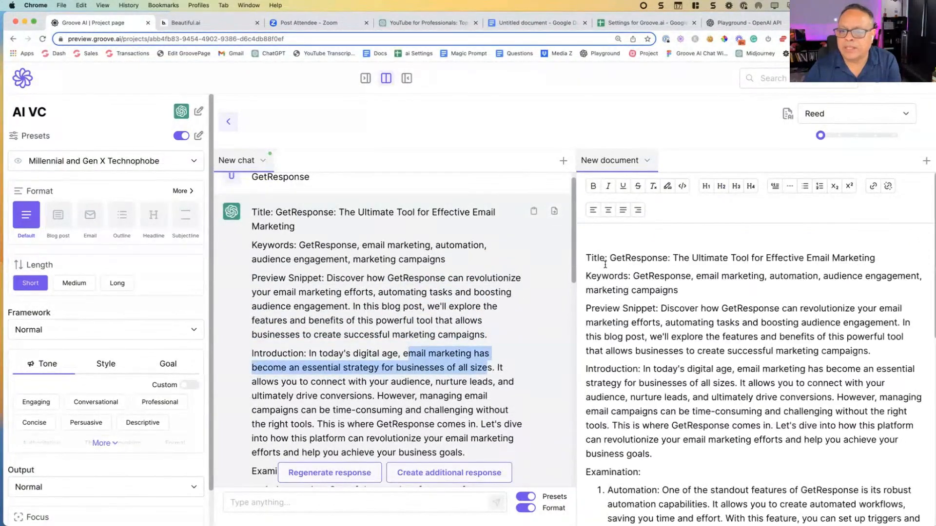
Step: Format the "Examination:" line in the document as a level 1 heading
scroll(634, 307, down, 2)
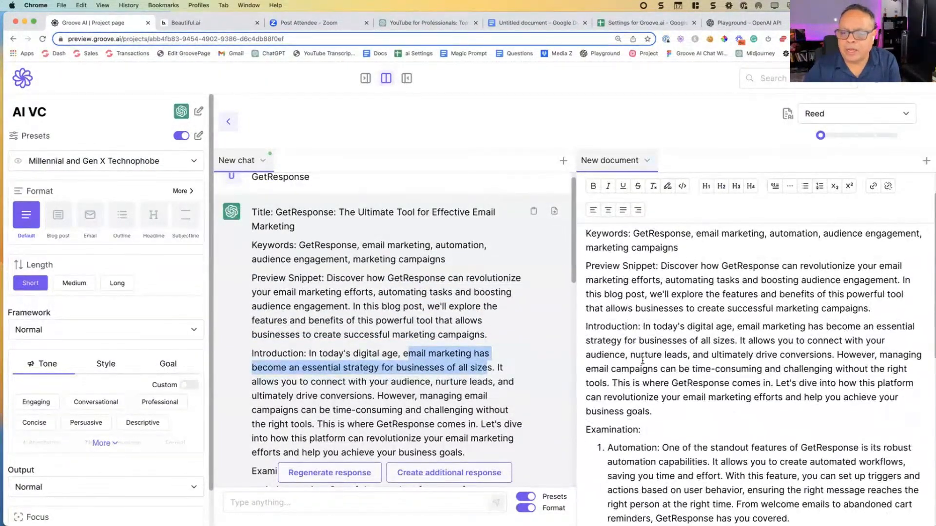
scroll(643, 360, down, 3)
drag(642, 378, 550, 379)
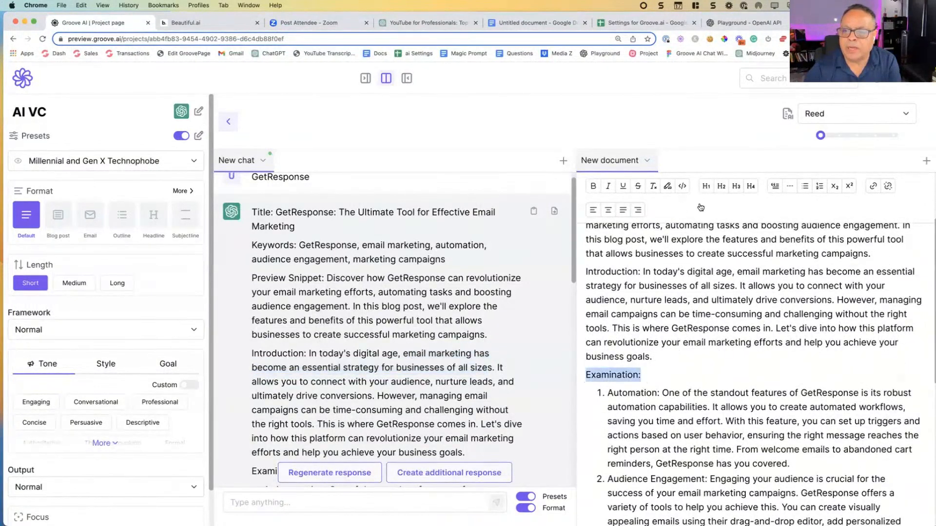
click(706, 186)
scroll(671, 344, down, 3)
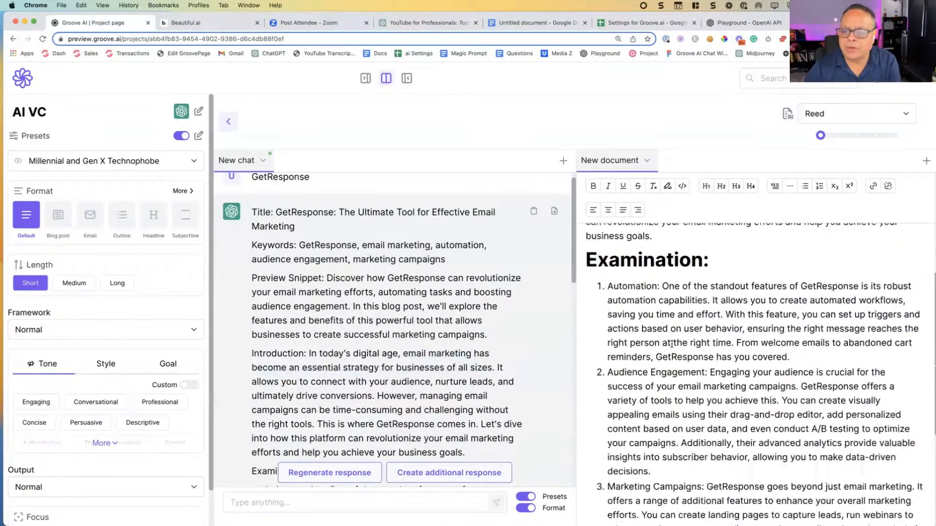
Step: Compare the document's numbered Examination list with the same section in the chat response
drag(702, 328, 640, 314)
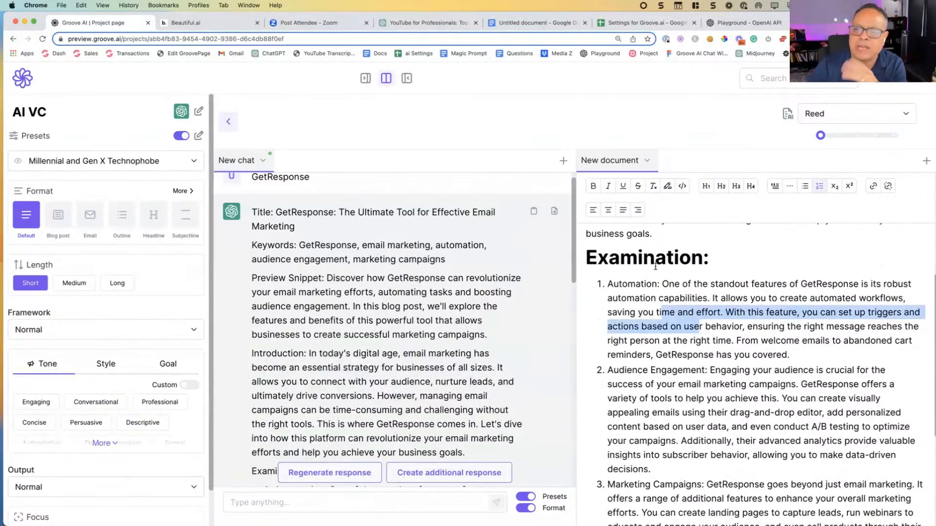
scroll(655, 267, down, 3)
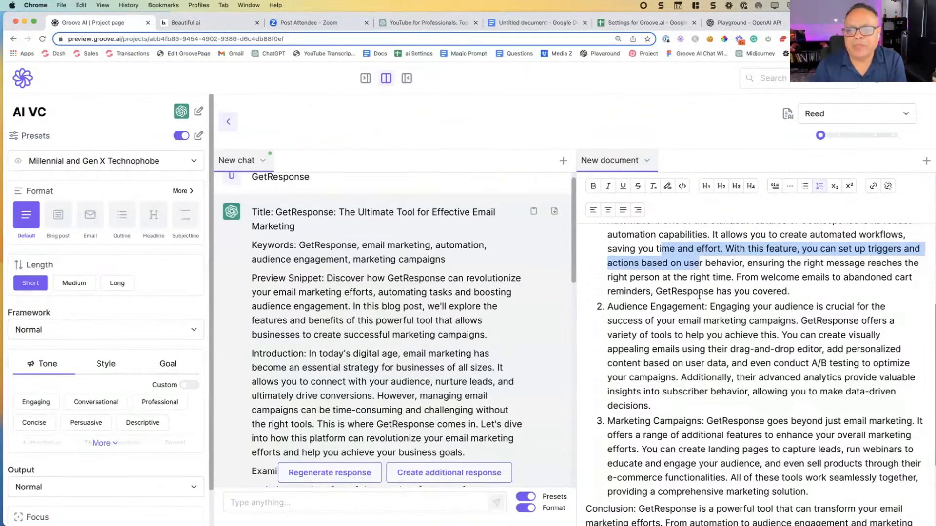
click(453, 258)
scroll(447, 266, down, 5)
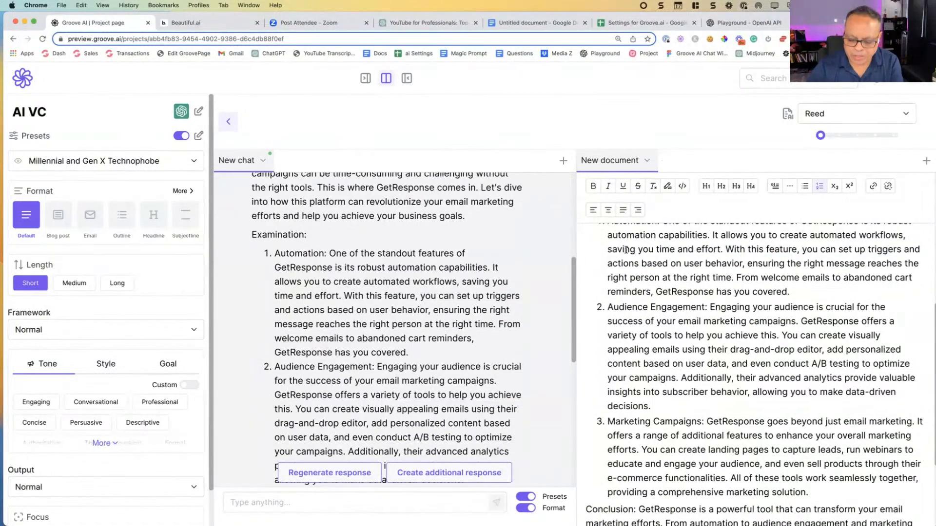
Step: Split the document's Audience Engagement item before "GetResponse offers a variety of tools", leaving an empty list item between the parts
key(super+minus)
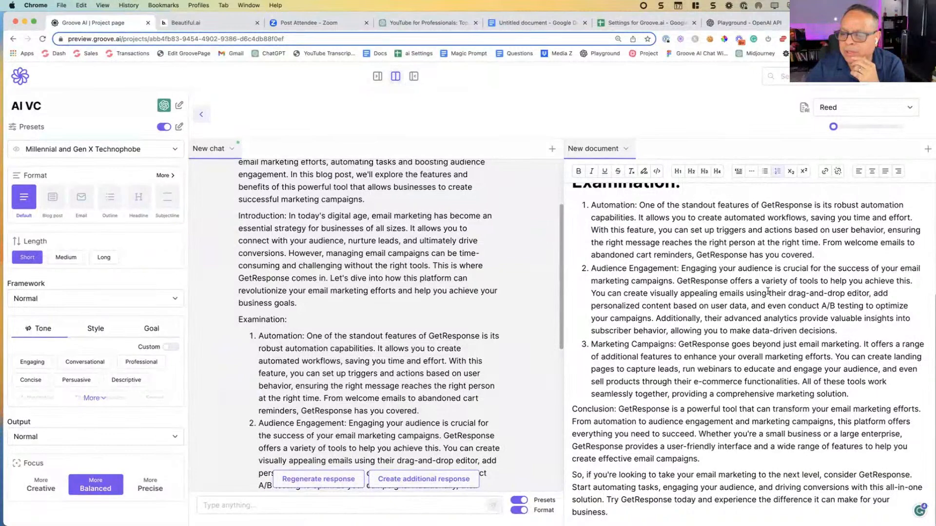
click(676, 282)
key(Return)
key(Return)
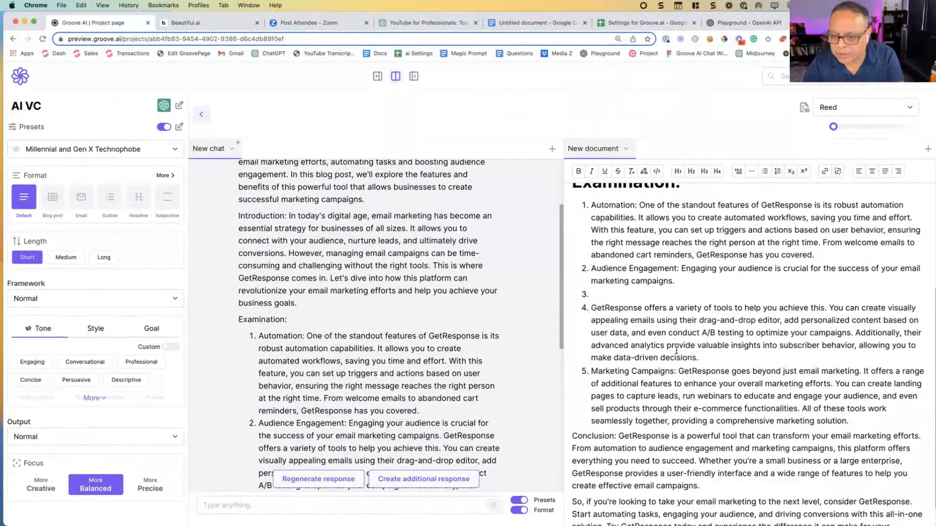
Step: Split the numbered item before "Additionally, their advanced analytics", leaving an empty list item between the parts
click(854, 333)
key(Return)
key(Return)
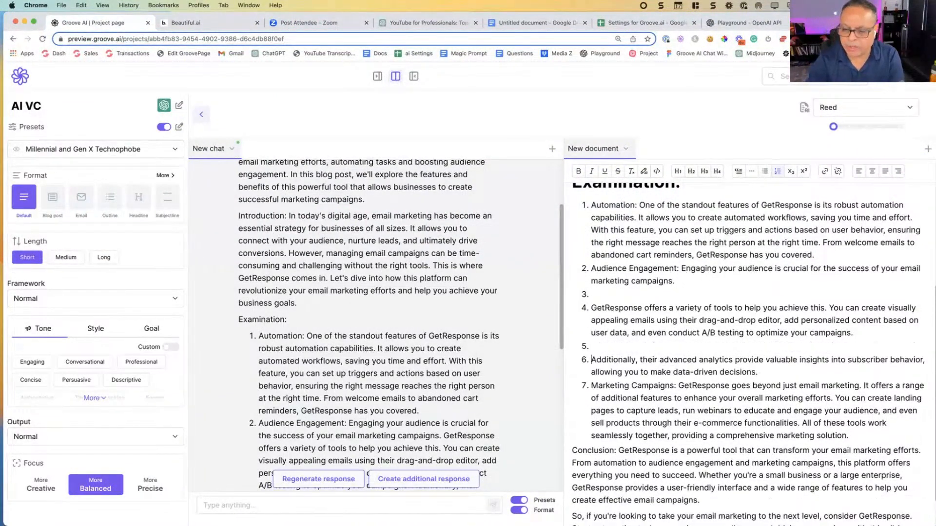
Step: Remove the numbering from the Audience Engagement text through the "Additionally, their advanced analytics" part, making them plain paragraphs
drag(854, 333, 680, 321)
drag(659, 365, 590, 270)
click(777, 171)
click(675, 303)
Step: Highlight the document paragraph starting "GetResponse offers a variety of tools" and check its context options
drag(822, 338, 554, 317)
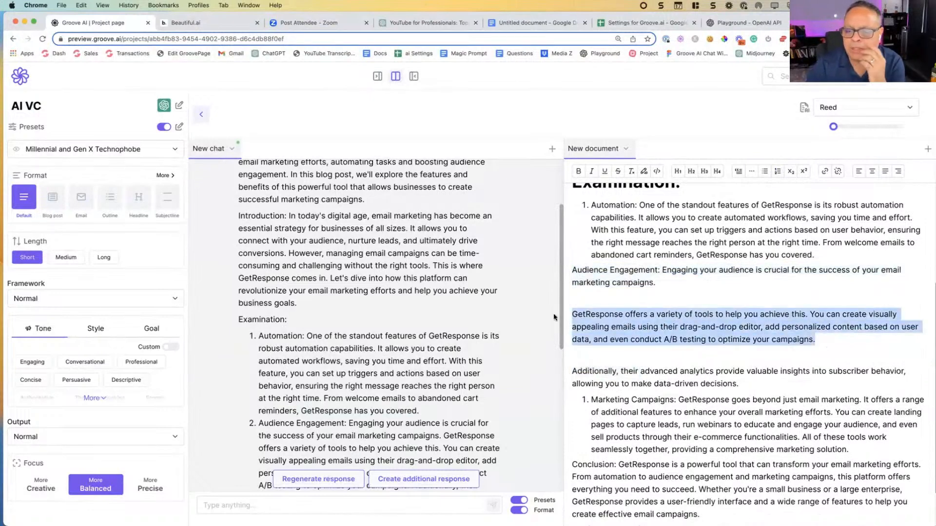
right_click(613, 328)
click(607, 294)
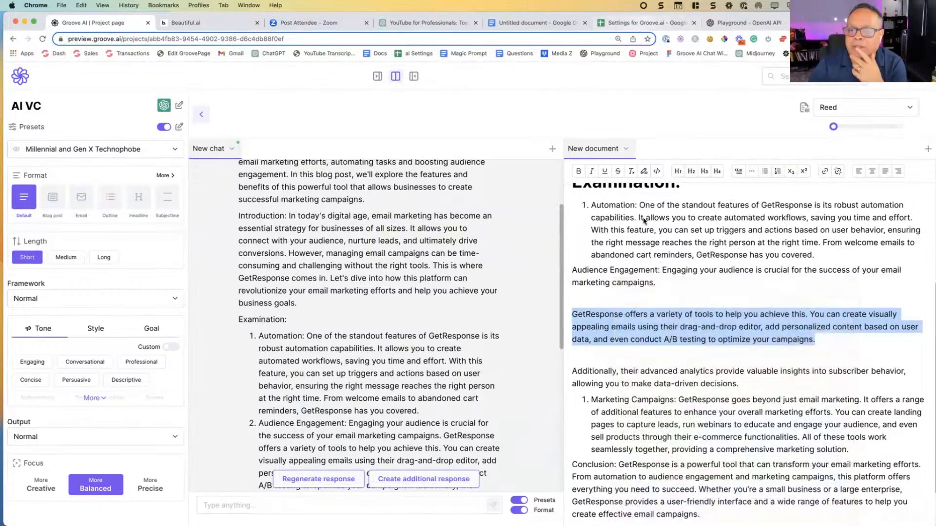
Step: Switch to the Settings for Groove.ai spreadsheet and view the For DOCUMENTS sheet at 150% zoom
key(super+6)
click(738, 519)
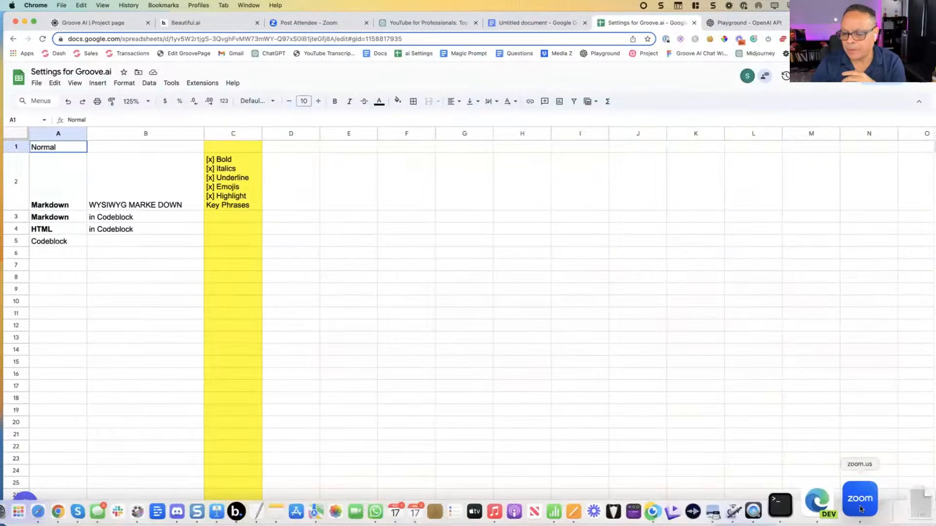
click(860, 517)
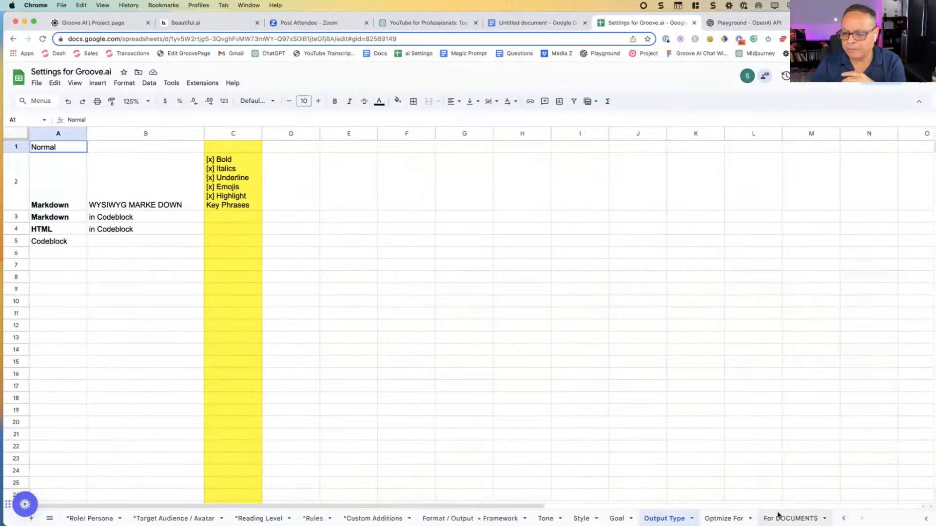
click(778, 517)
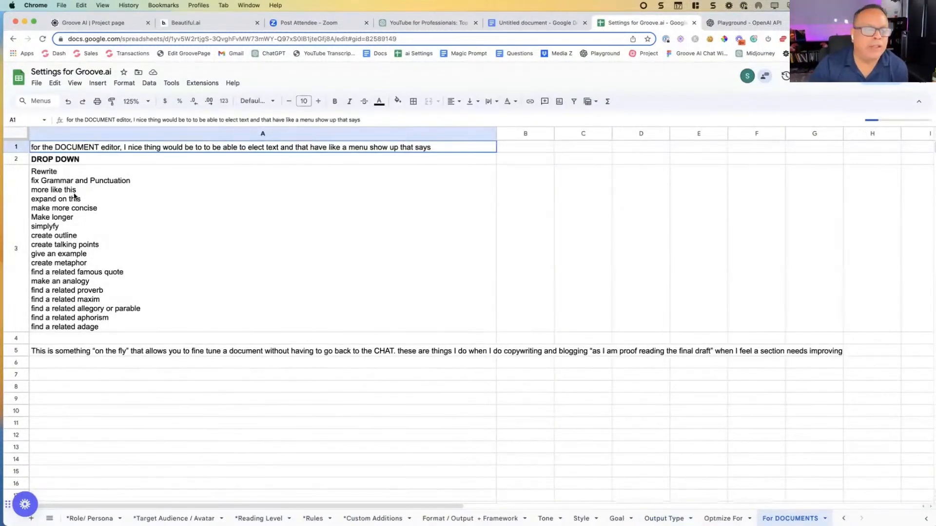
click(136, 101)
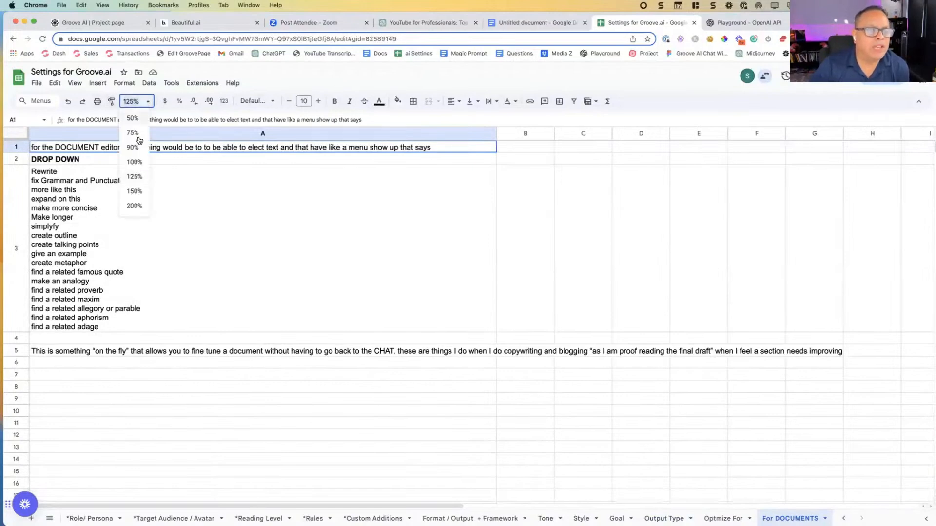
click(137, 191)
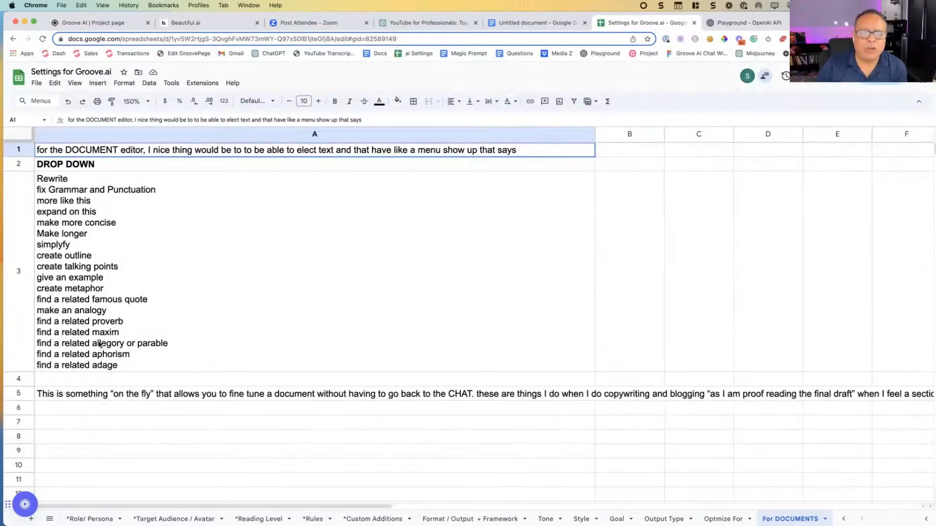
Step: Return to the Groove.ai project page, reselect the "GetResponse offers a variety of tools" paragraph and dismiss the selection
click(107, 22)
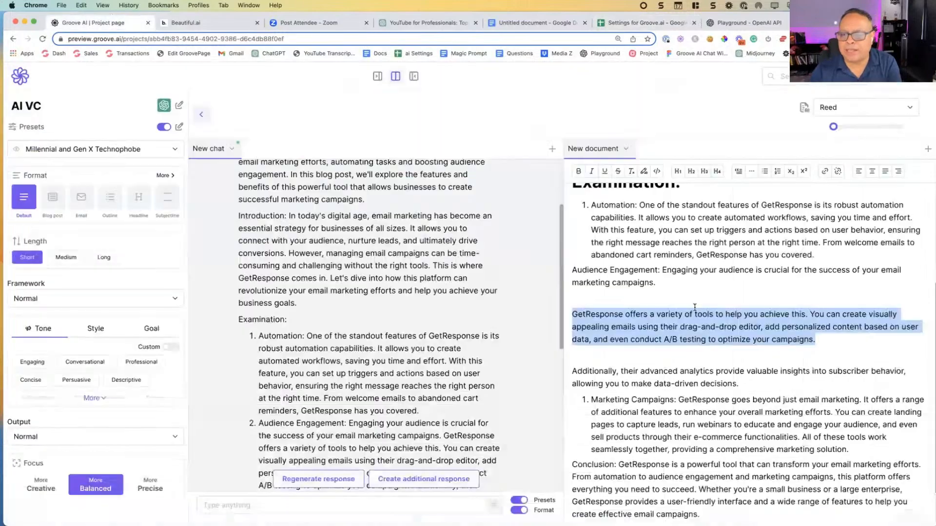
drag(813, 348, 572, 315)
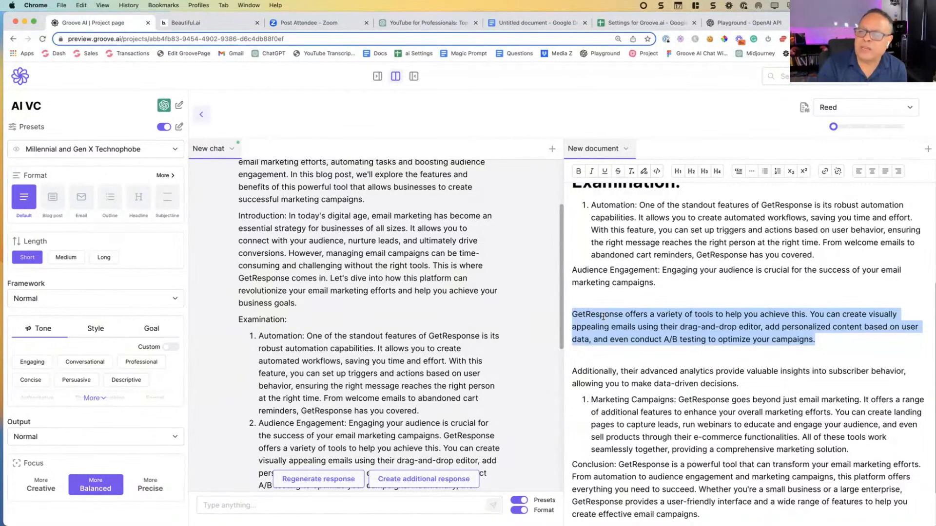
right_click(635, 321)
click(620, 322)
click(616, 316)
Step: Add blank lines after the paragraph ending "optimize your campaigns" and at the very end of the document
scroll(617, 316, down, 3)
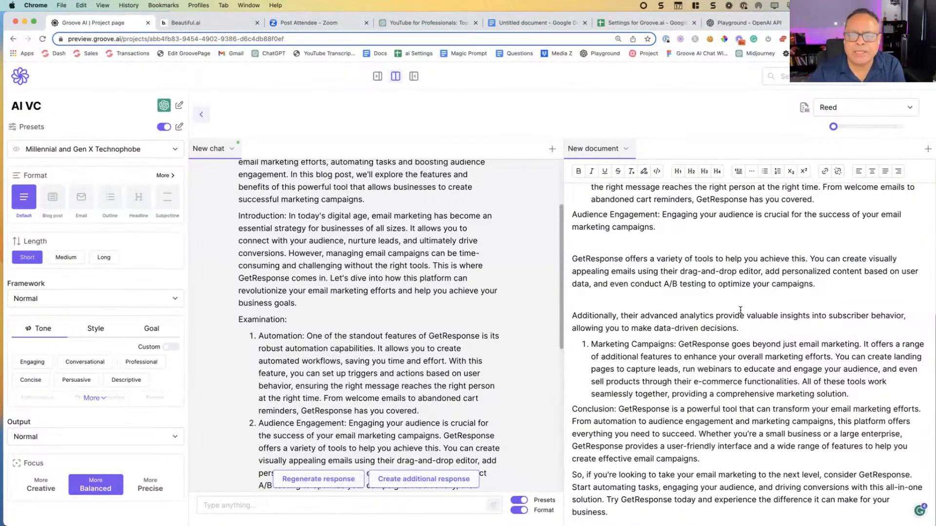
click(847, 287)
key(Return)
key(Return)
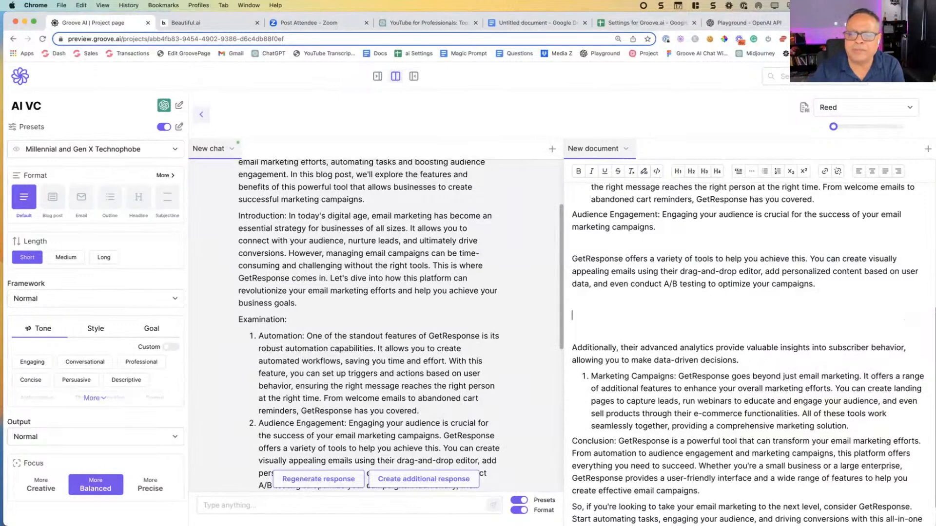
scroll(620, 305, down, 2)
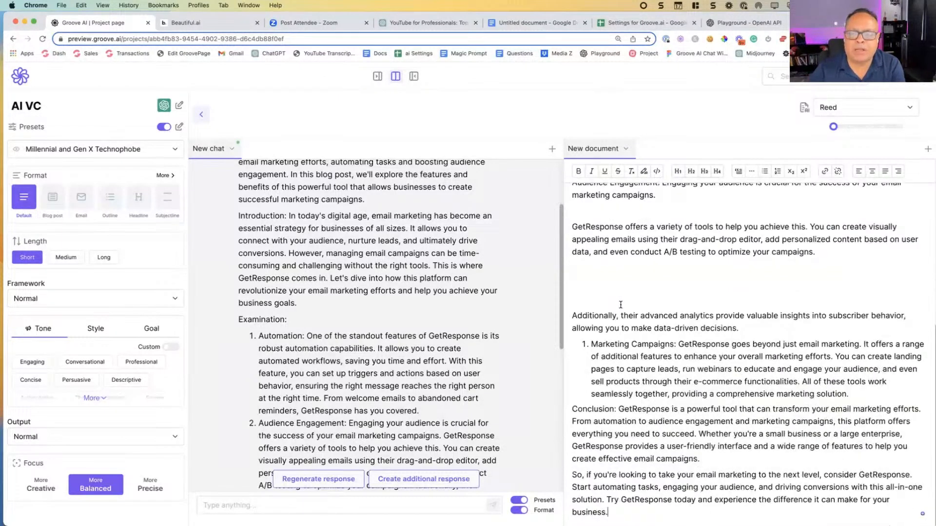
click(624, 515)
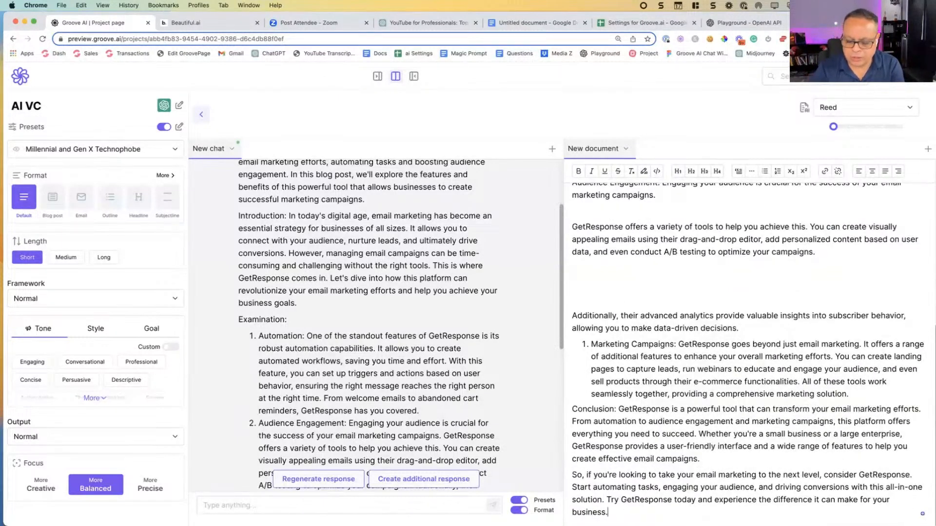
scroll(617, 462, down, 2)
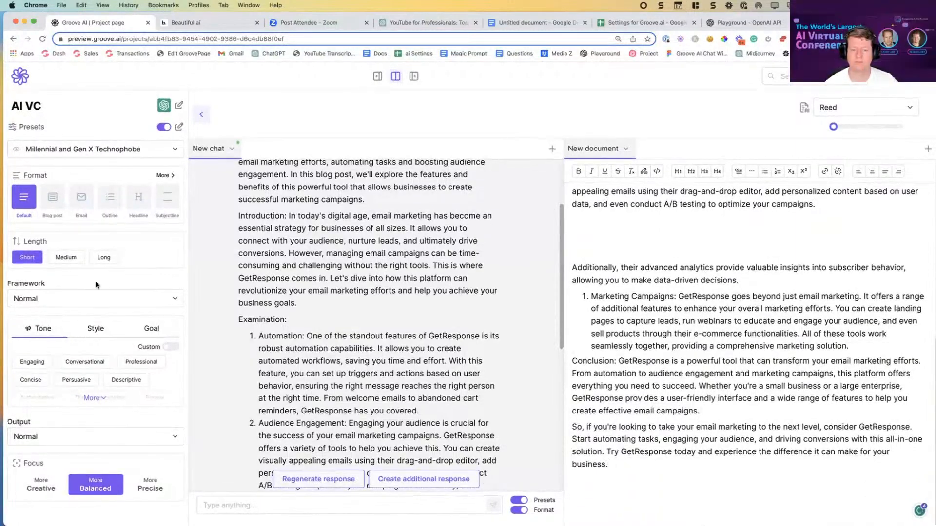
Step: Choose the Bullets format and enter "GetRespone" as the chat prompt
click(166, 176)
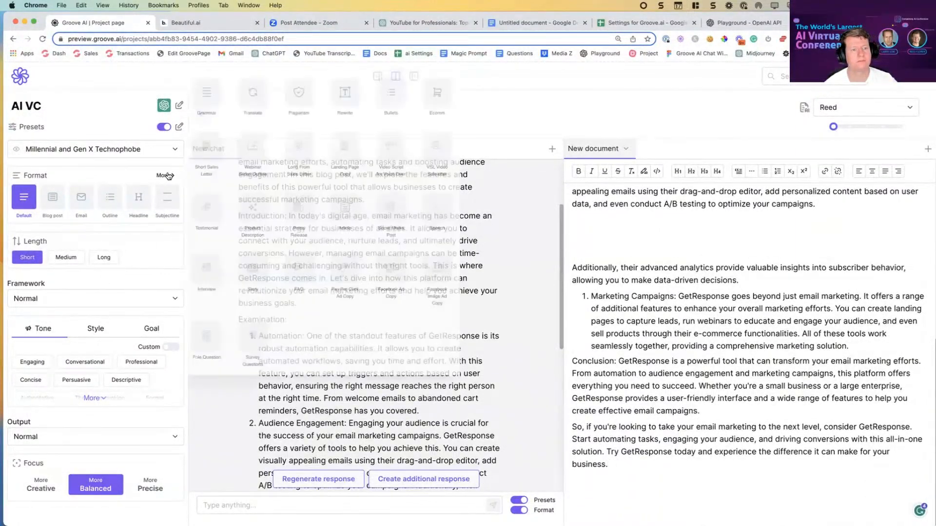
click(390, 93)
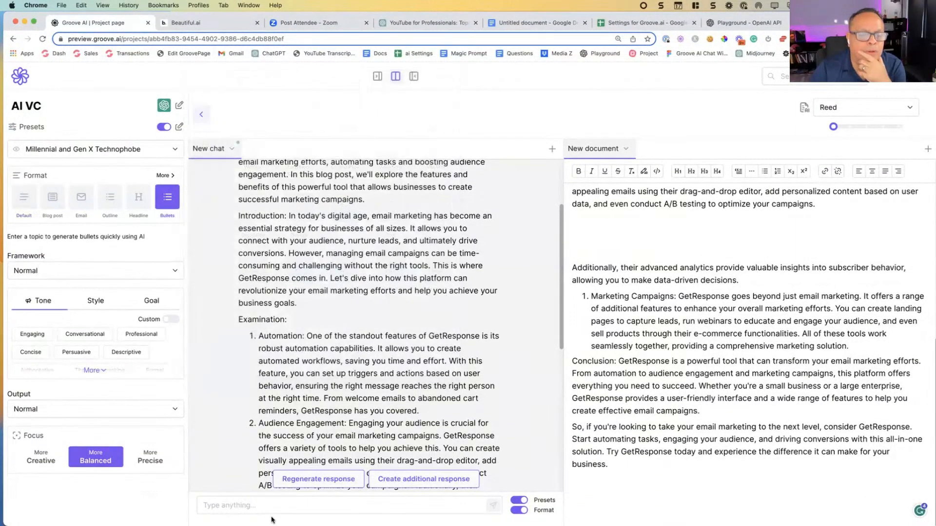
click(228, 510)
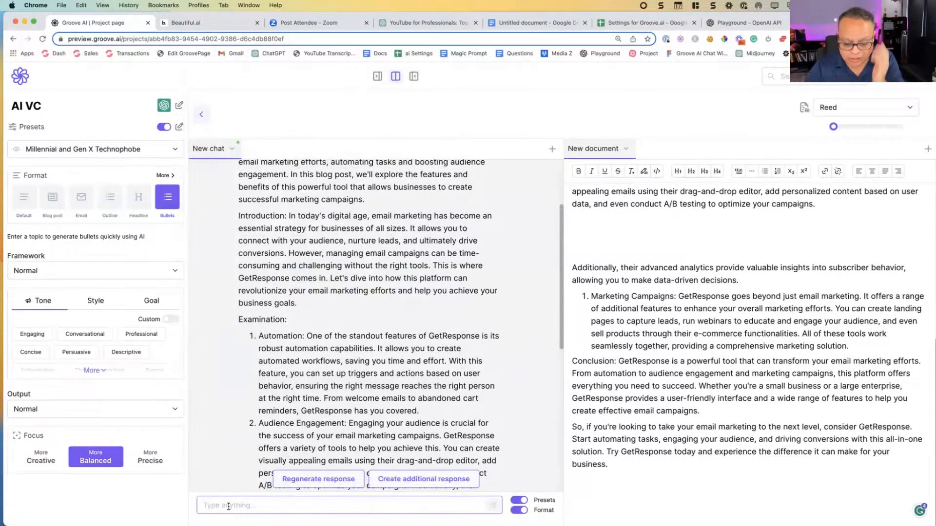
text(GetRespojns)
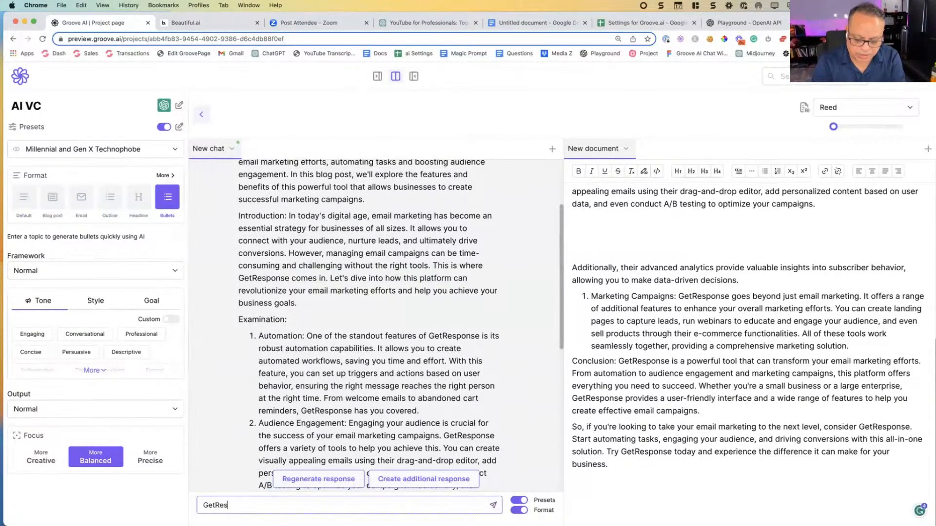
key(BackSpace)
key(BackSpace)
key(BackSpace)
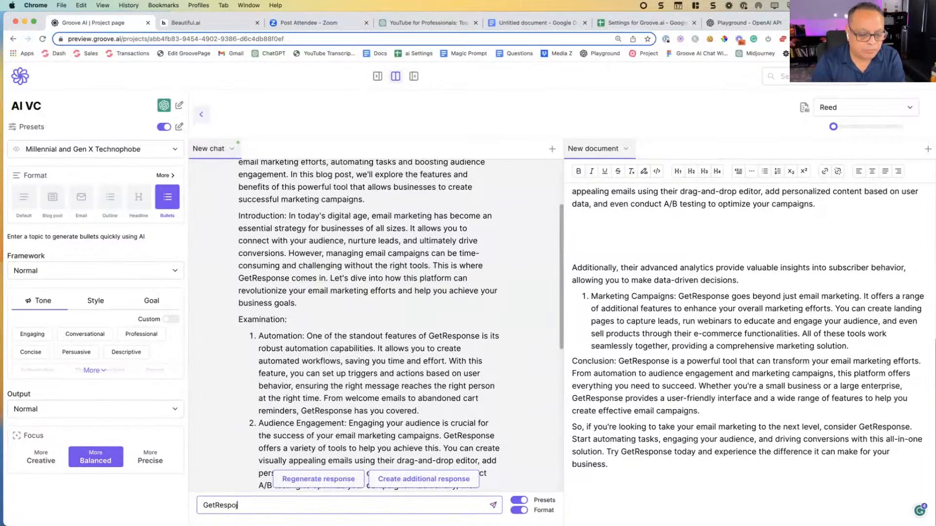
text(ne)
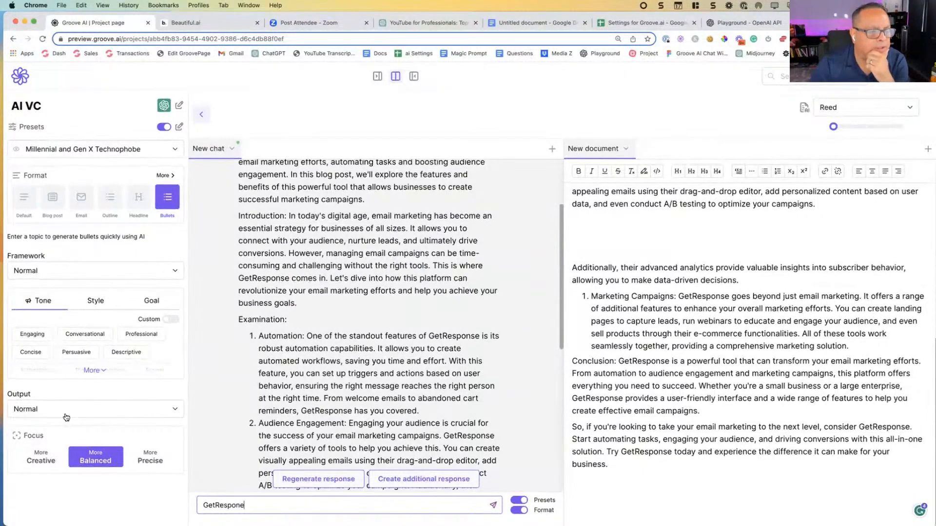
Step: Set the framework to FABB and submit the prompt to generate the bullets
click(82, 272)
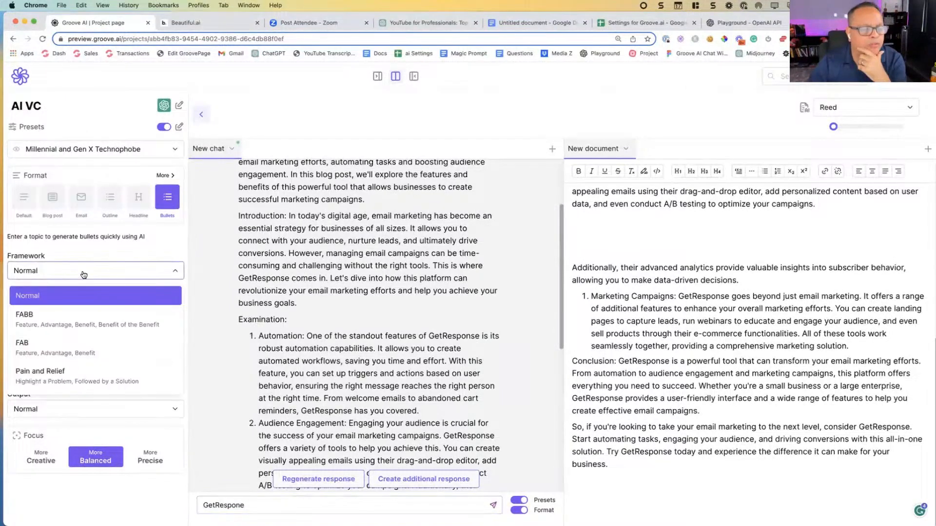
click(68, 320)
click(272, 505)
key(Return)
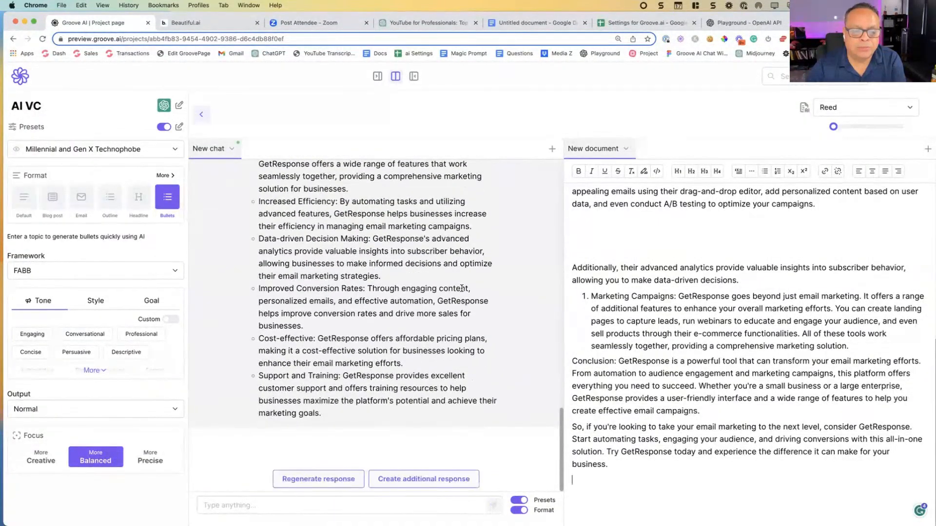
Step: Insert the generated FABB bullet list at the end of the document
scroll(510, 255, up, 5)
scroll(509, 255, up, 2)
click(528, 187)
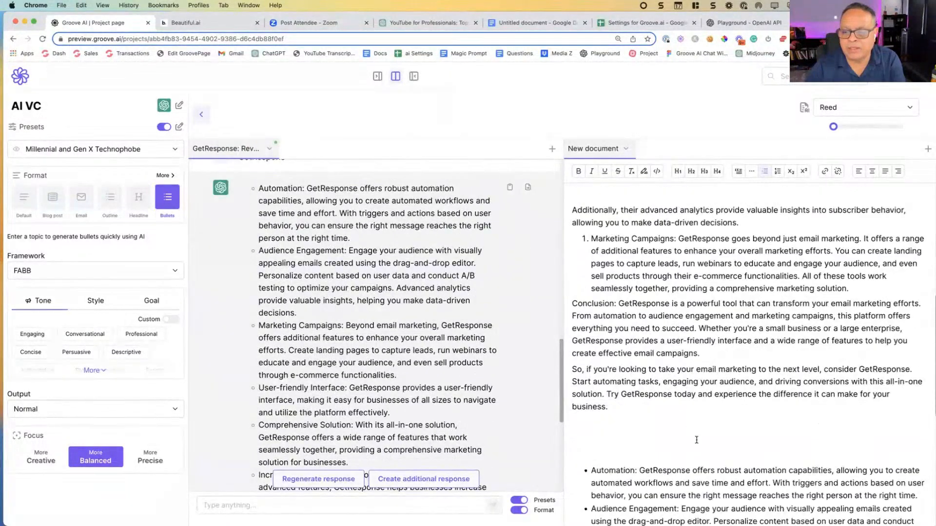
Step: Delete the inserted bullets from User-friendly Interface through Support and Training from the document
scroll(697, 440, down, 7)
drag(675, 512, 583, 283)
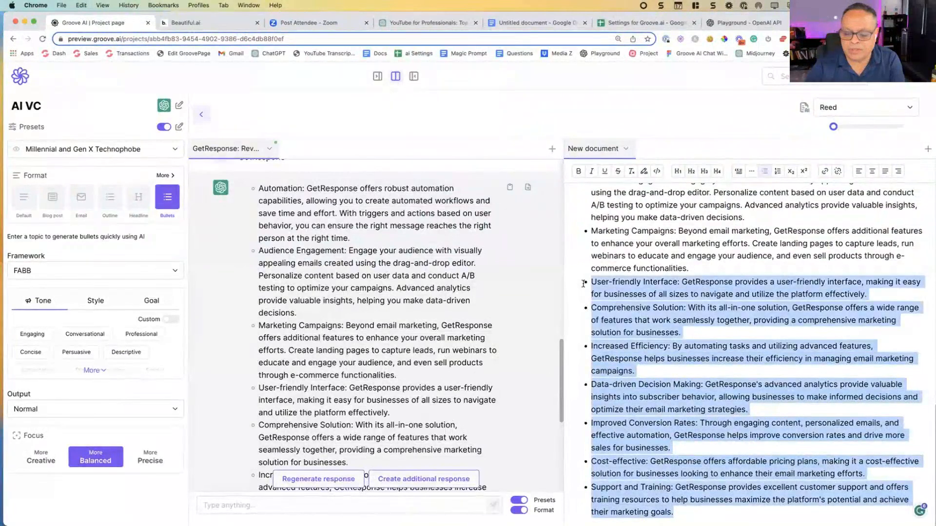
key(BackSpace)
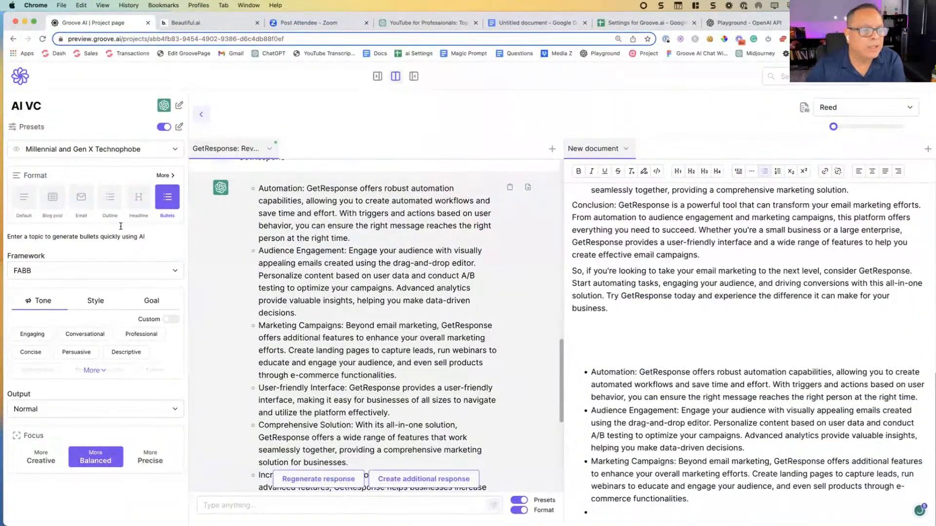
Step: Set the framework to Teaser and generate a new set of bullets for the prompt "GetResponse"
click(102, 276)
scroll(95, 341, down, 3)
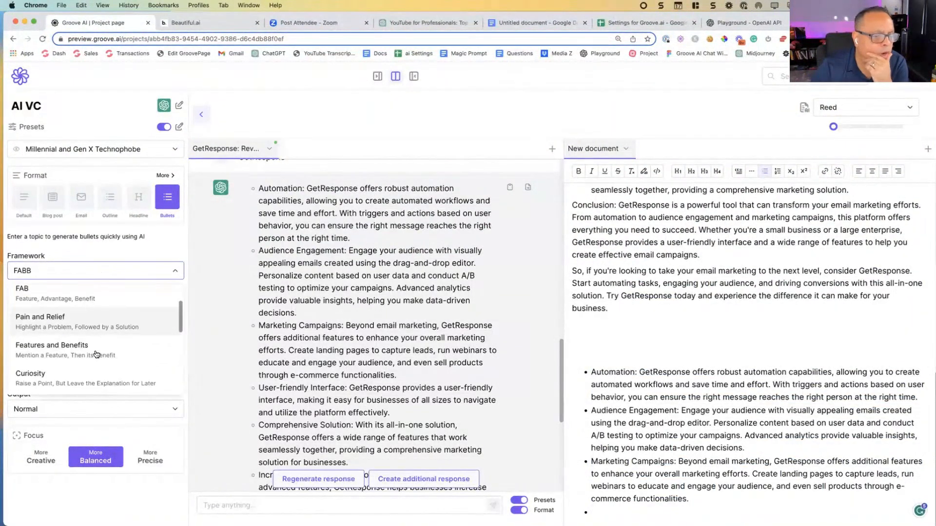
click(82, 366)
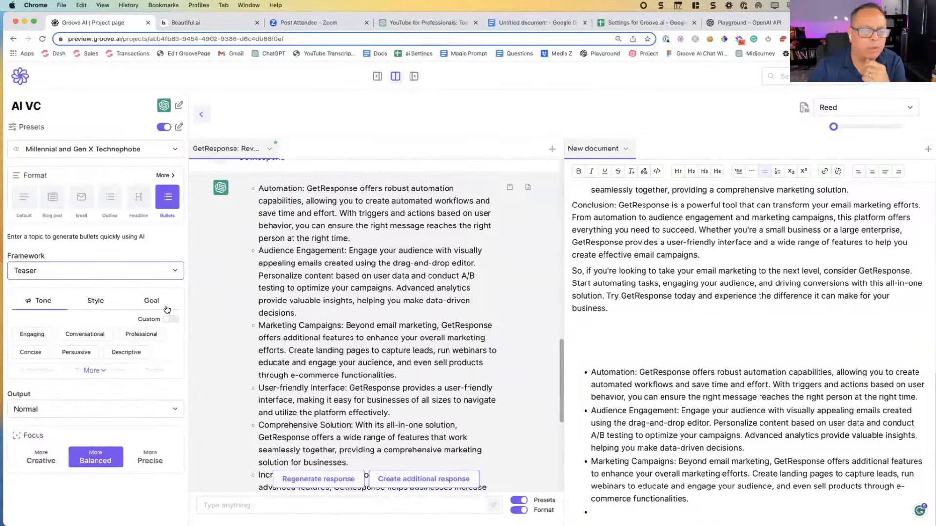
scroll(343, 319, down, 3)
scroll(343, 319, down, 1)
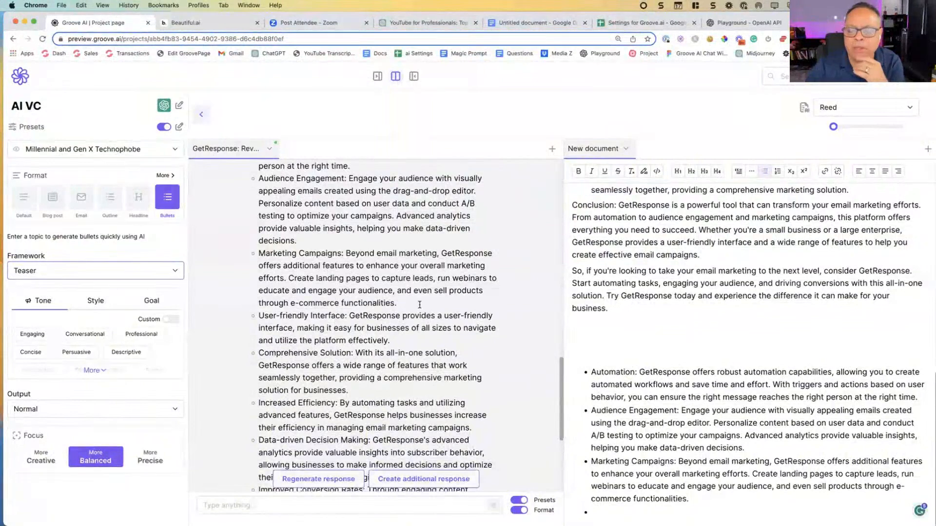
scroll(419, 304, down, 2)
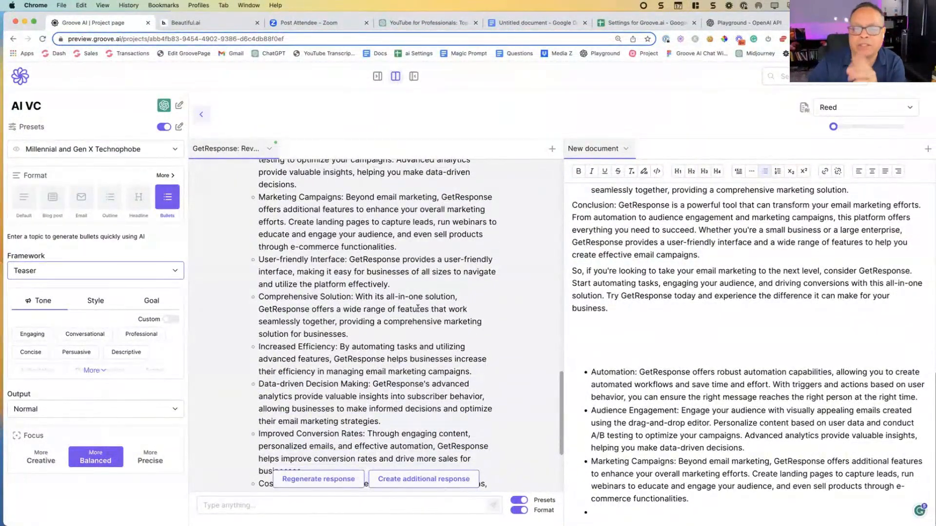
scroll(418, 308, down, 3)
click(268, 503)
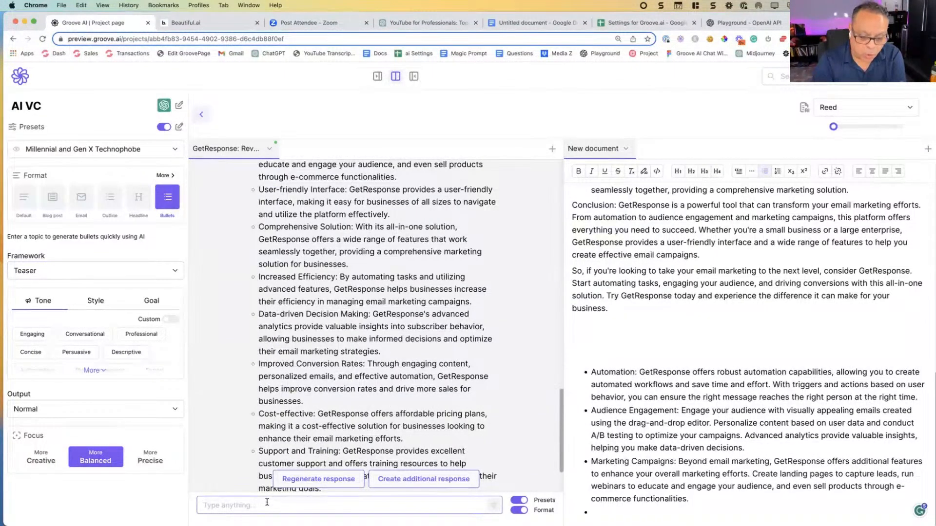
text(GetResponse)
key(Return)
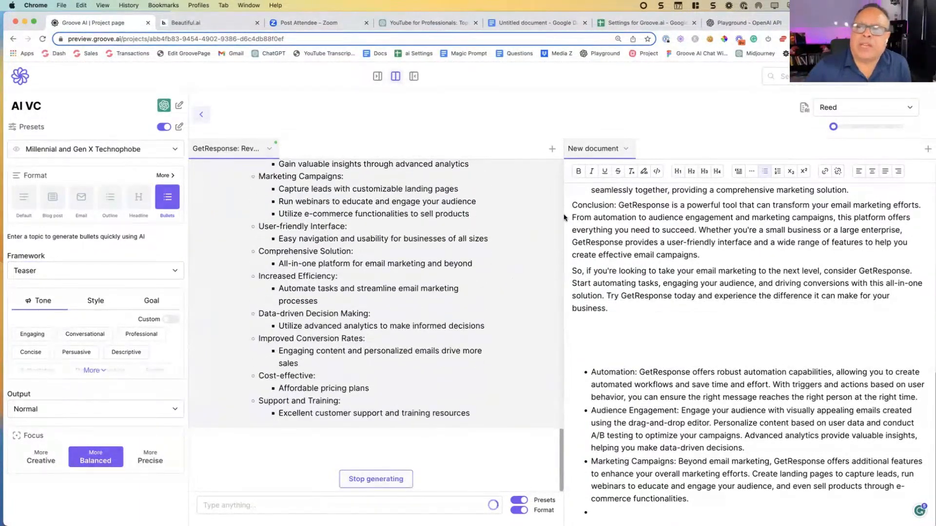
Step: View the choices in the selector for the document pane, keeping the current selection
click(781, 76)
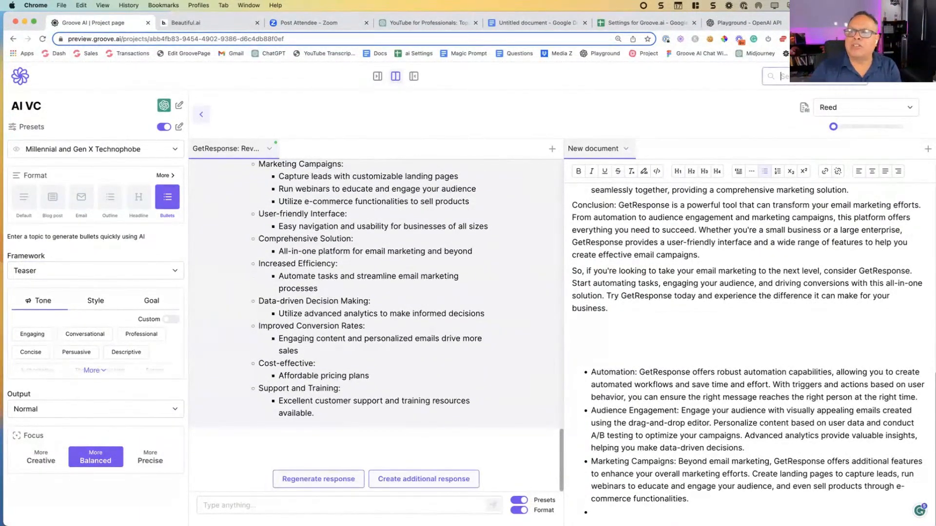
click(837, 114)
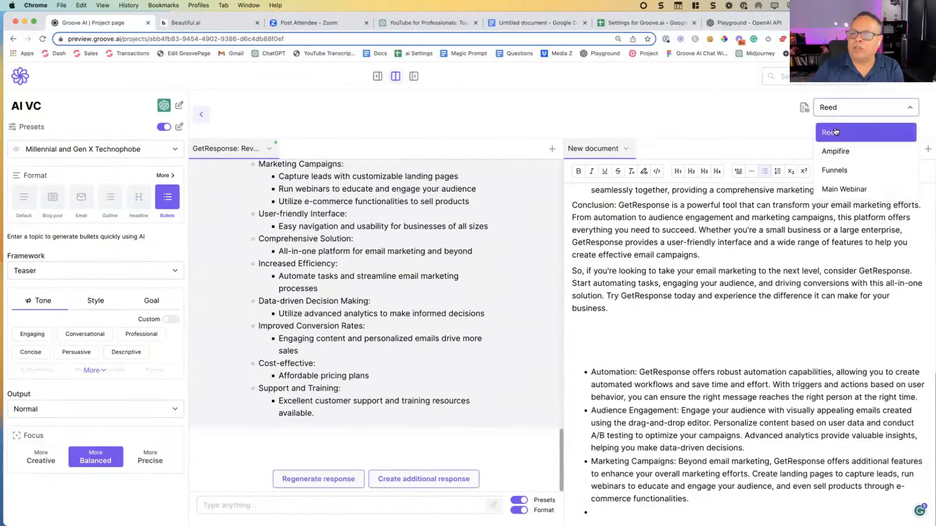
click(765, 252)
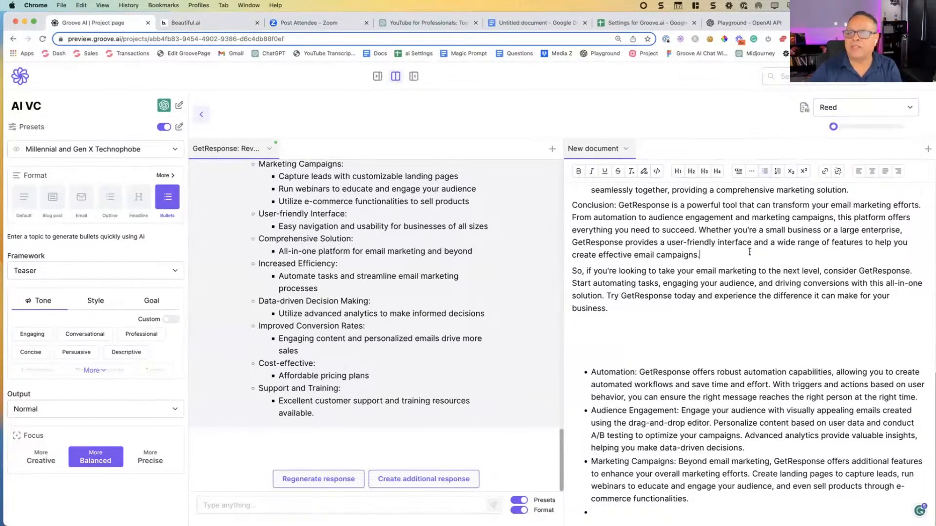